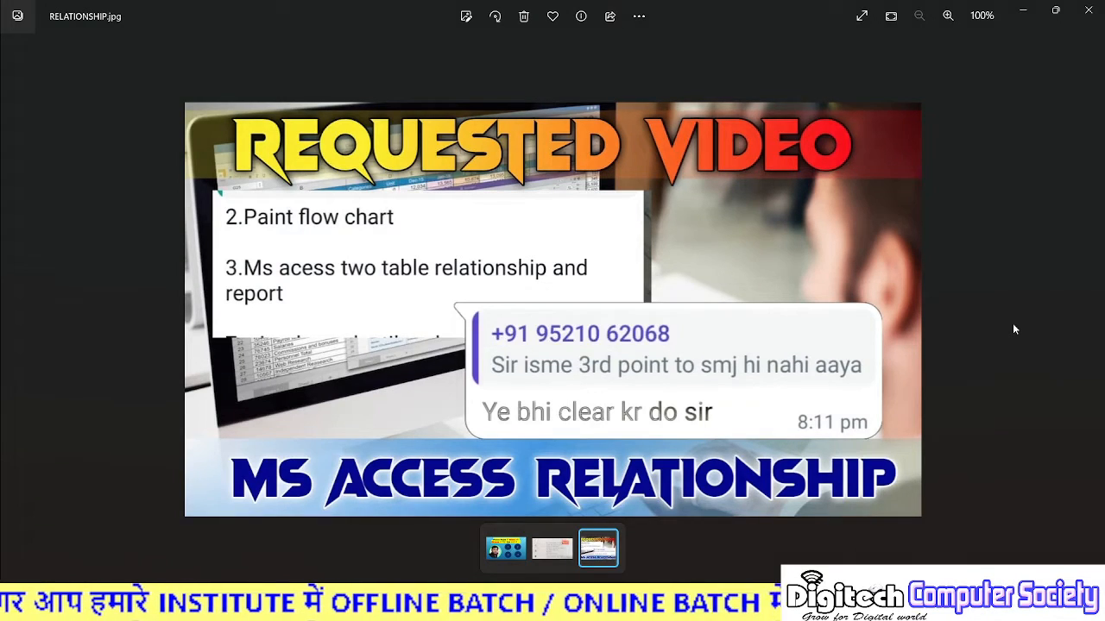
Switch from the image viewer to Microsoft Access by running msaccess, and dismiss the activation wizard.
key("super+d")
key("super+r")
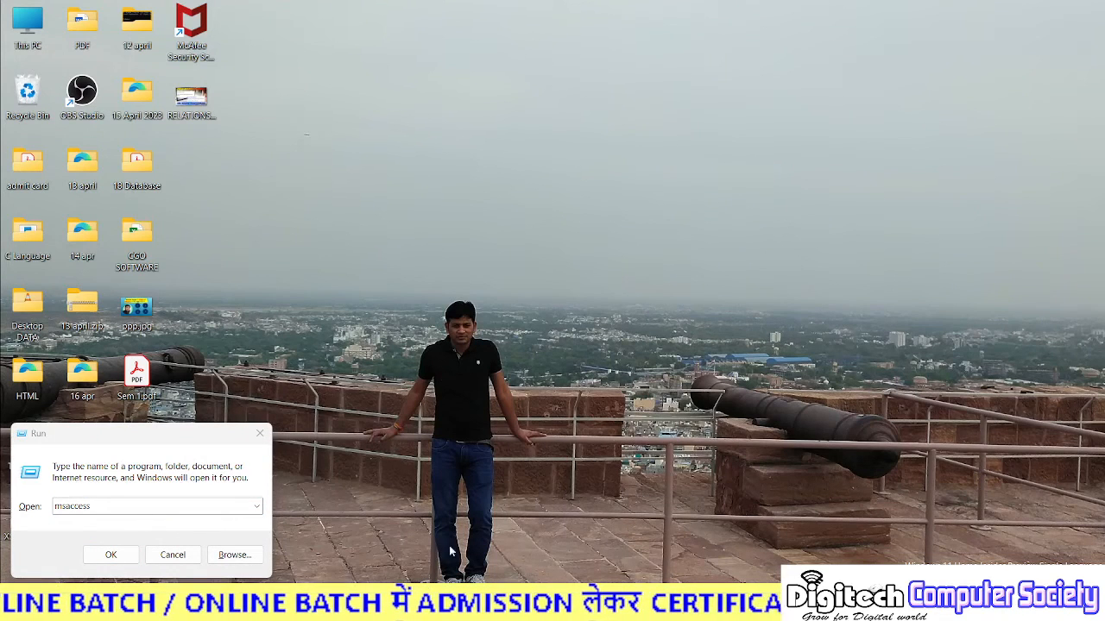
left_click(111, 555)
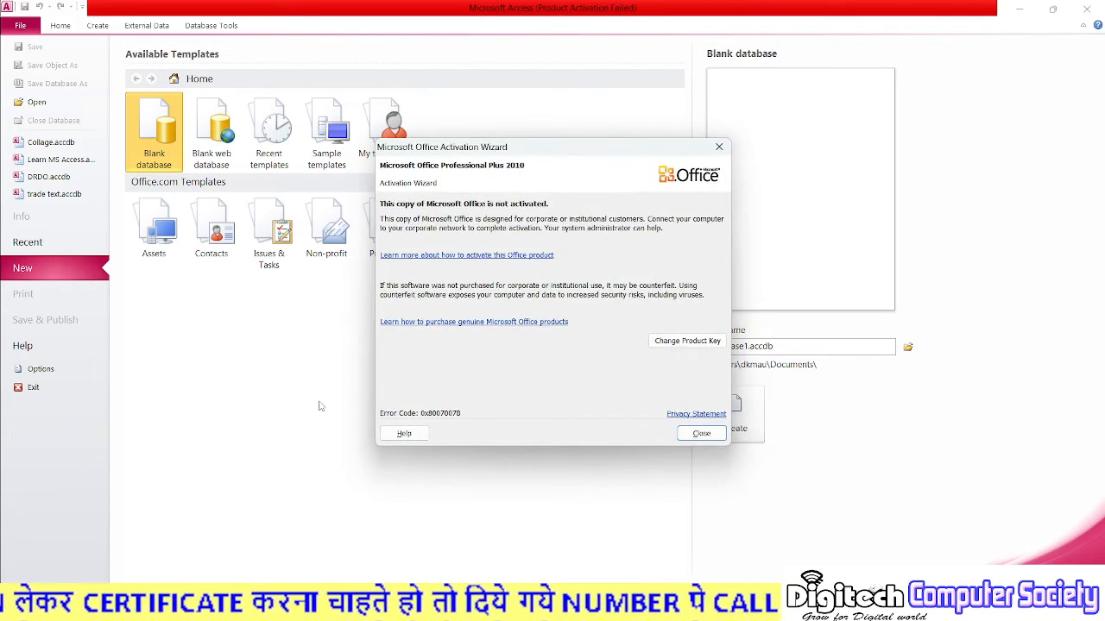
left_click(701, 434)
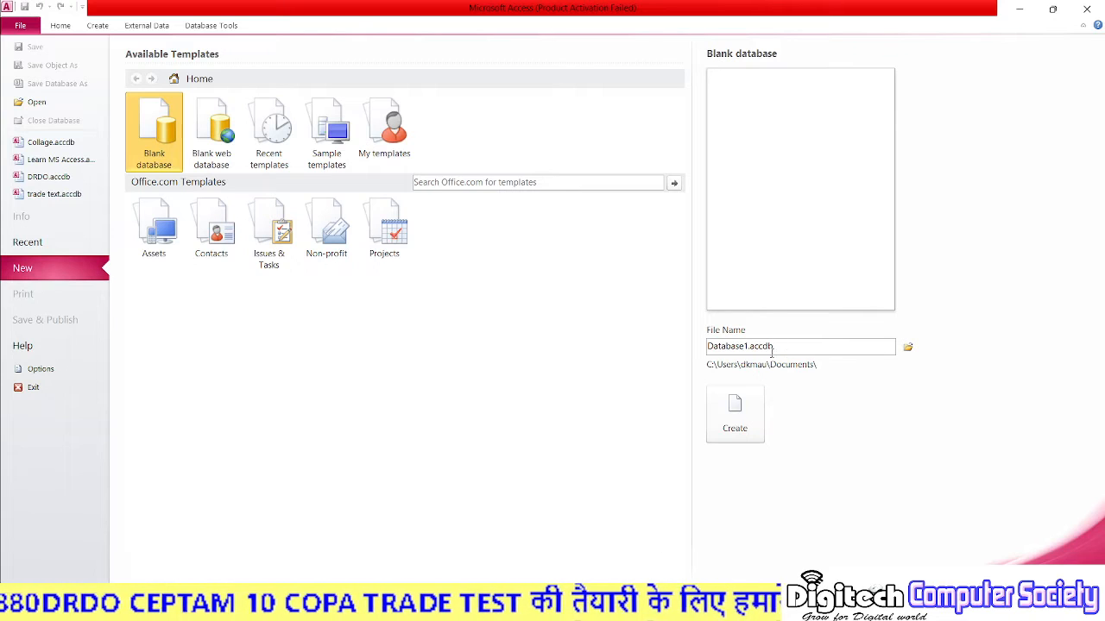
Create a new blank database named DIGITECH.
double_click(745, 345)
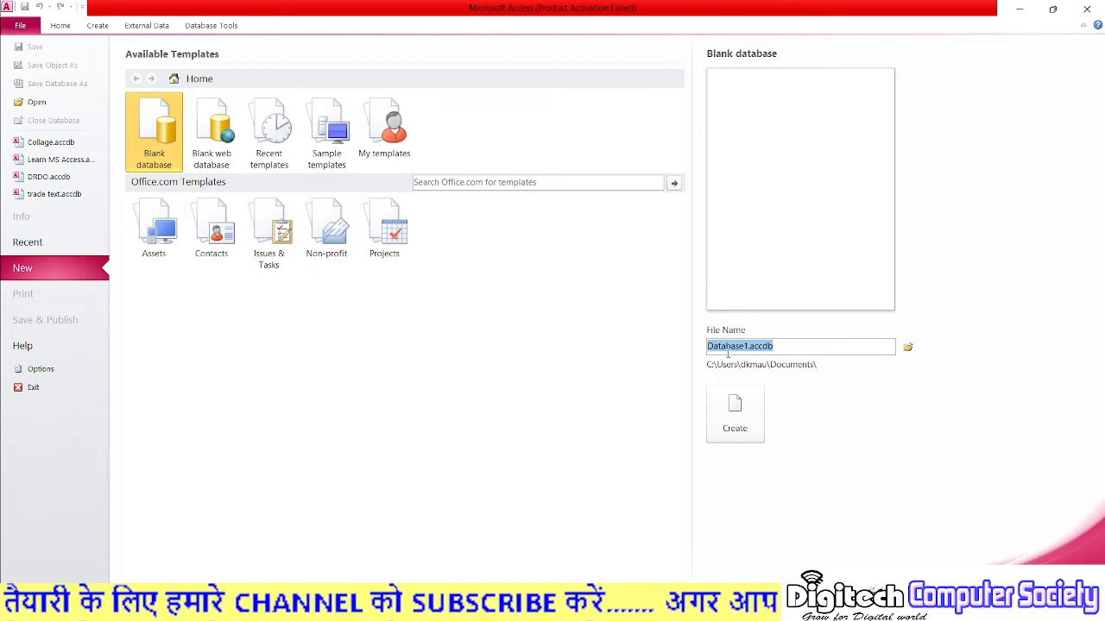
type("DIGITECH")
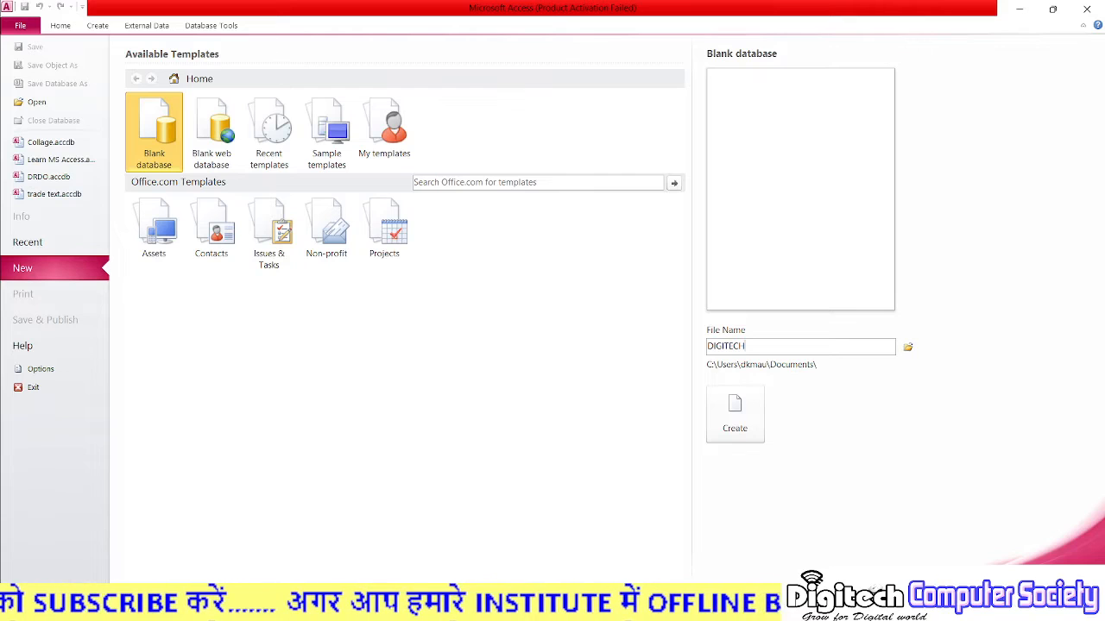
left_click(732, 417)
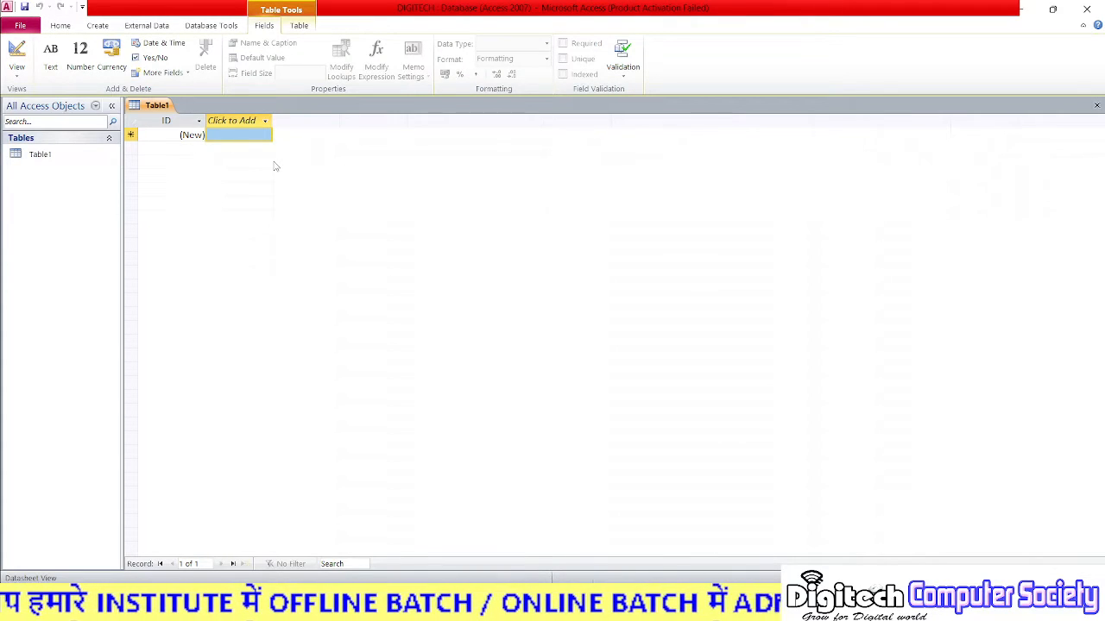
Open the default table Table1 in Design View, saving it under the name TEACHER.
left_click(47, 156)
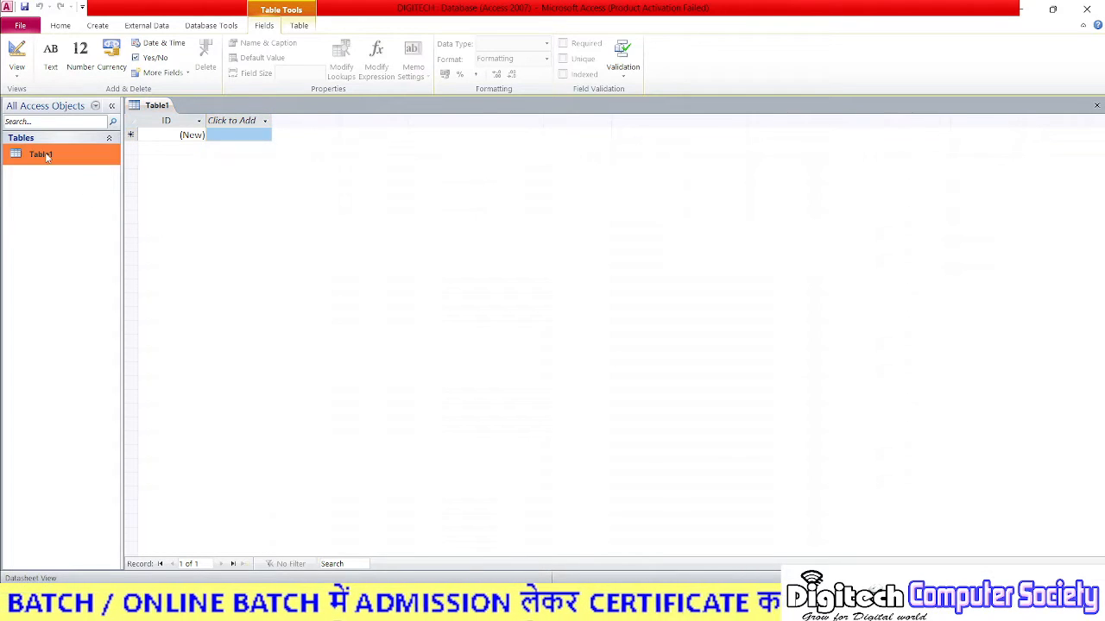
right_click(48, 156)
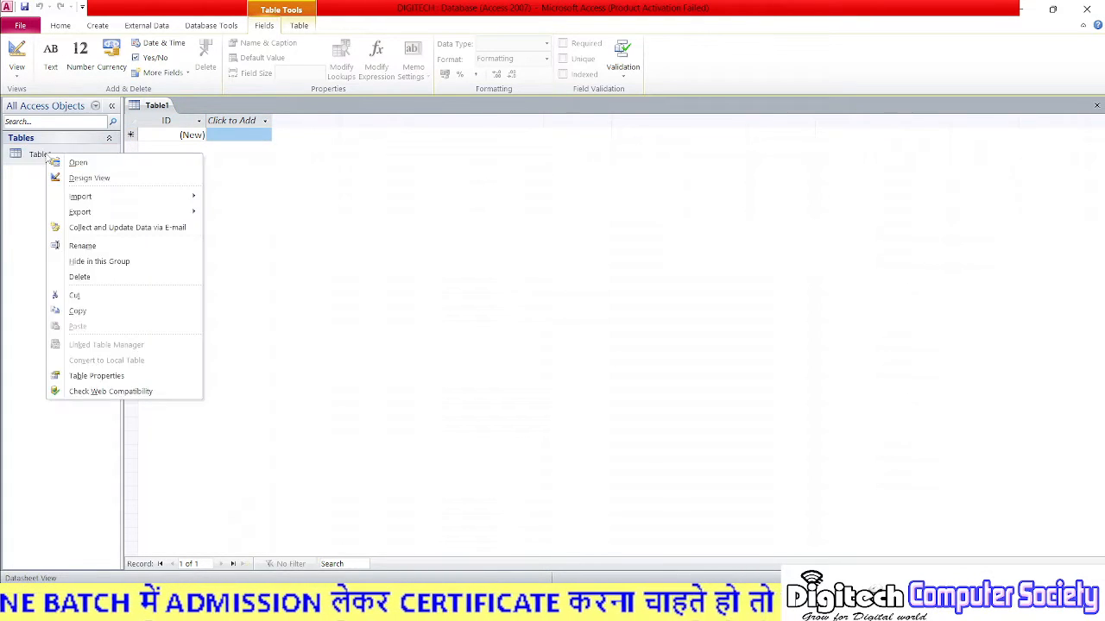
left_click(82, 178)
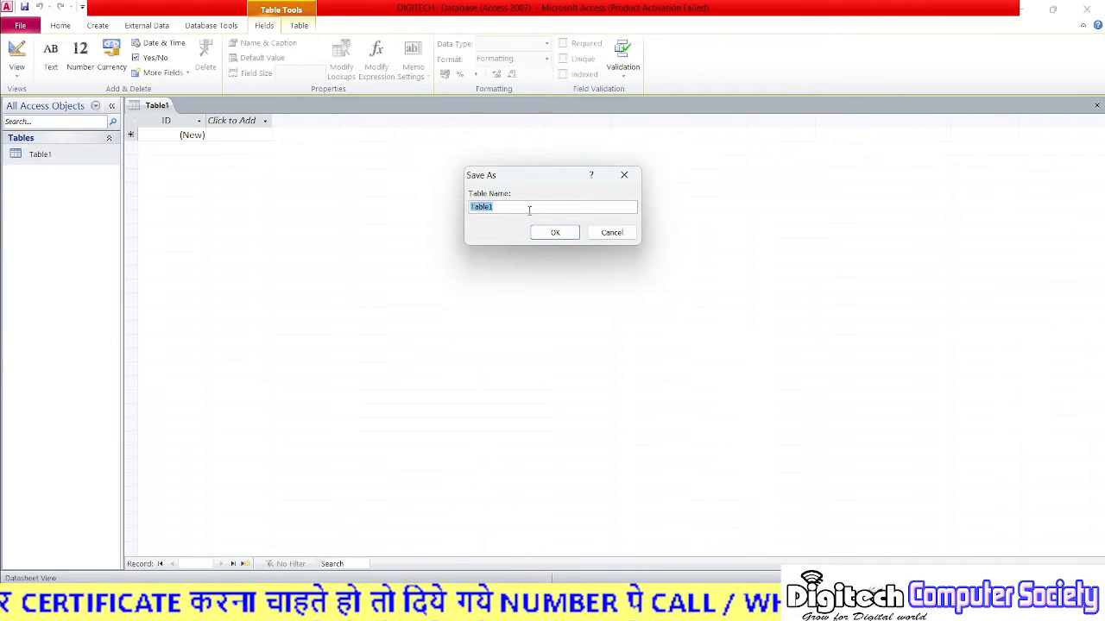
type("TE")
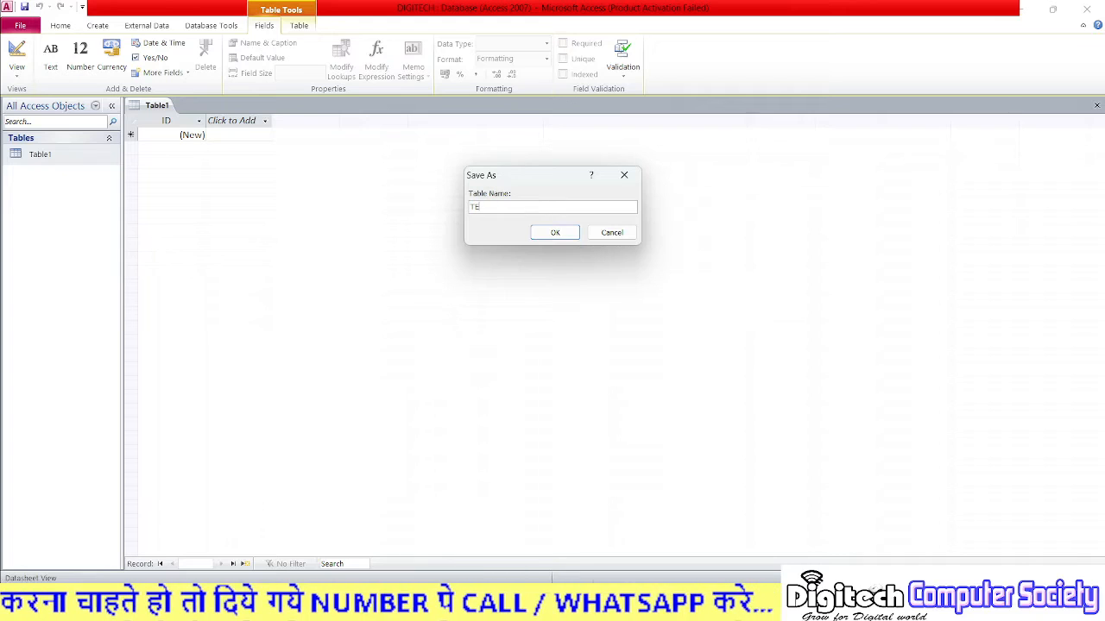
type("ACHER")
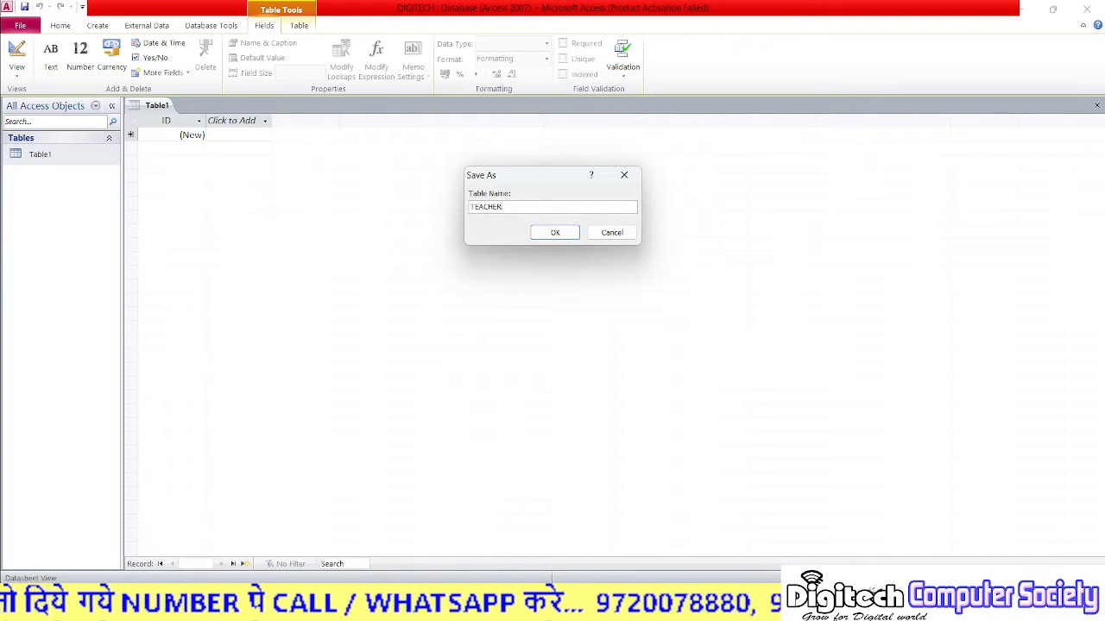
left_click(555, 233)
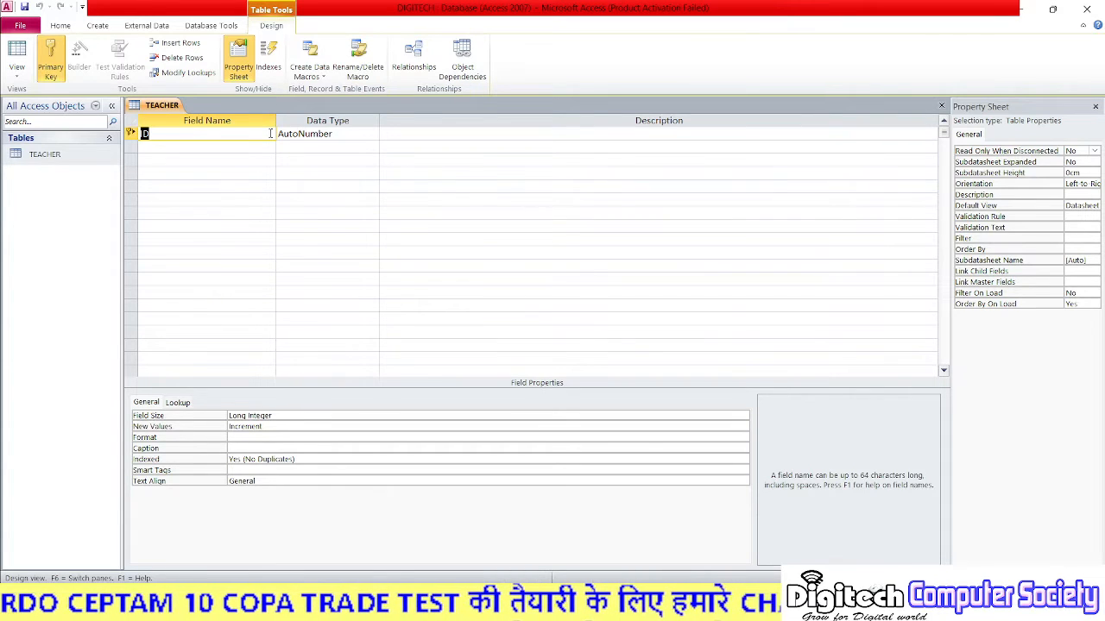
Rename the TEACHER table's ID field to T_ID and set its data type to Number.
key("Delete")
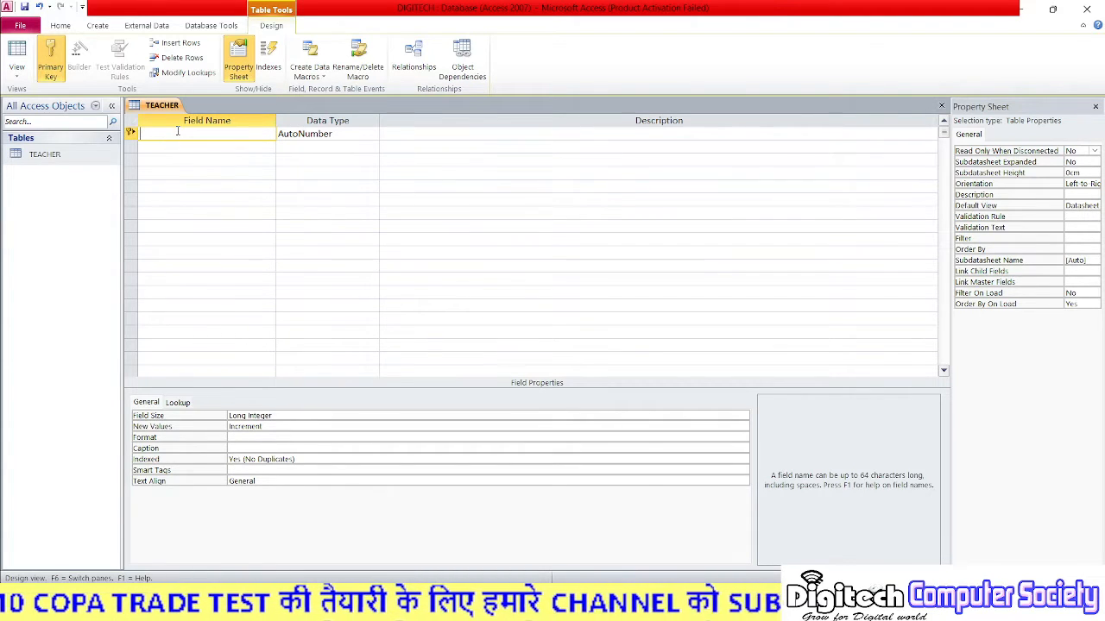
type("T")
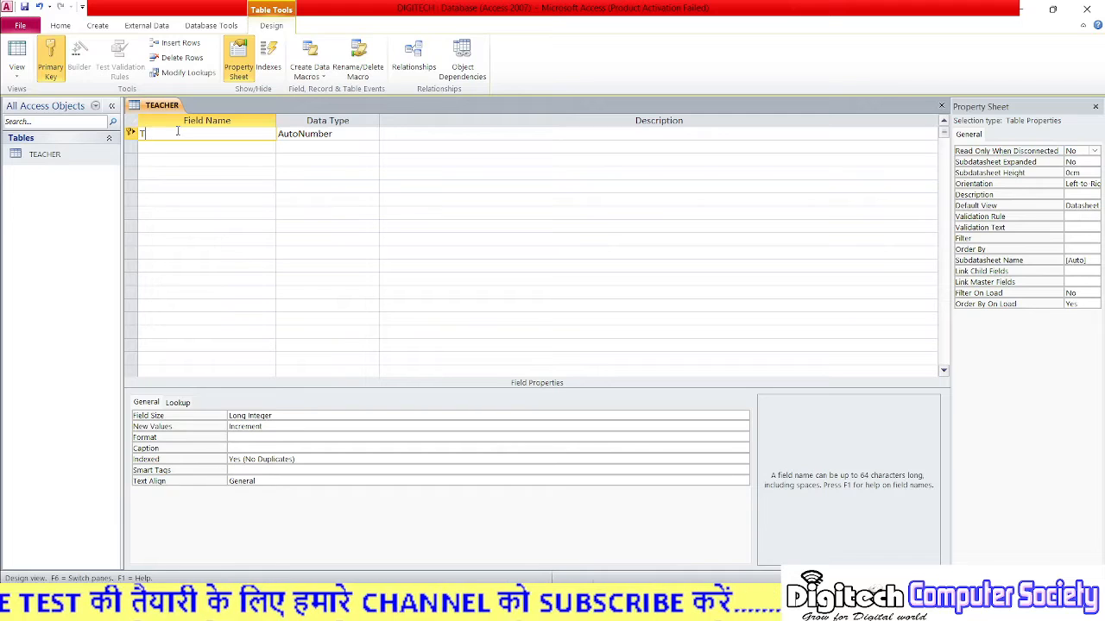
type("_")
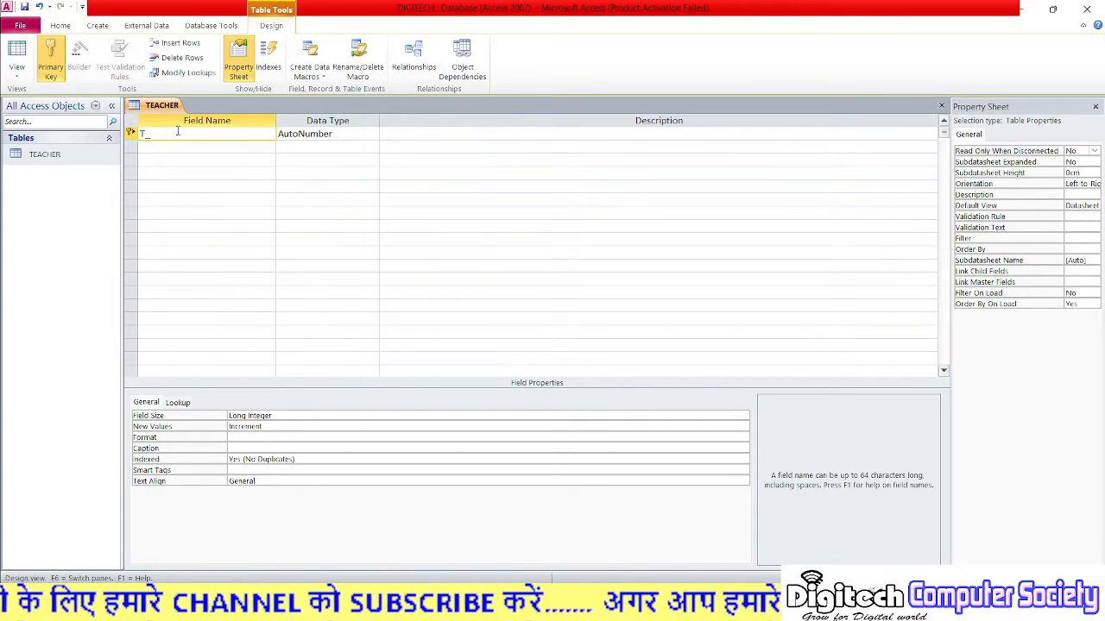
type("ID")
key("Tab")
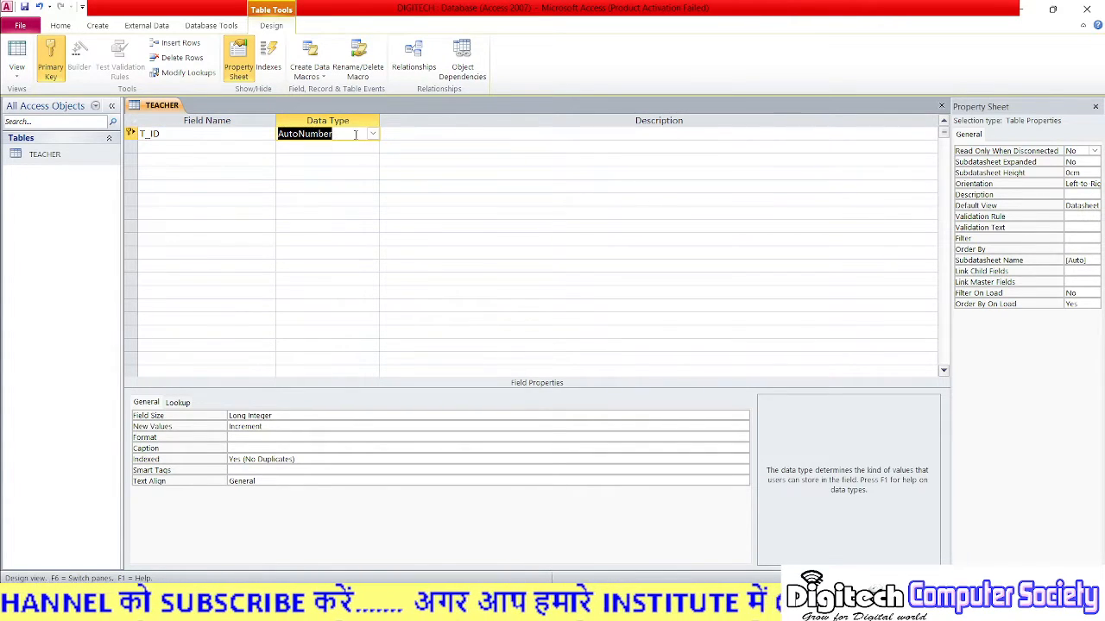
left_click(371, 135)
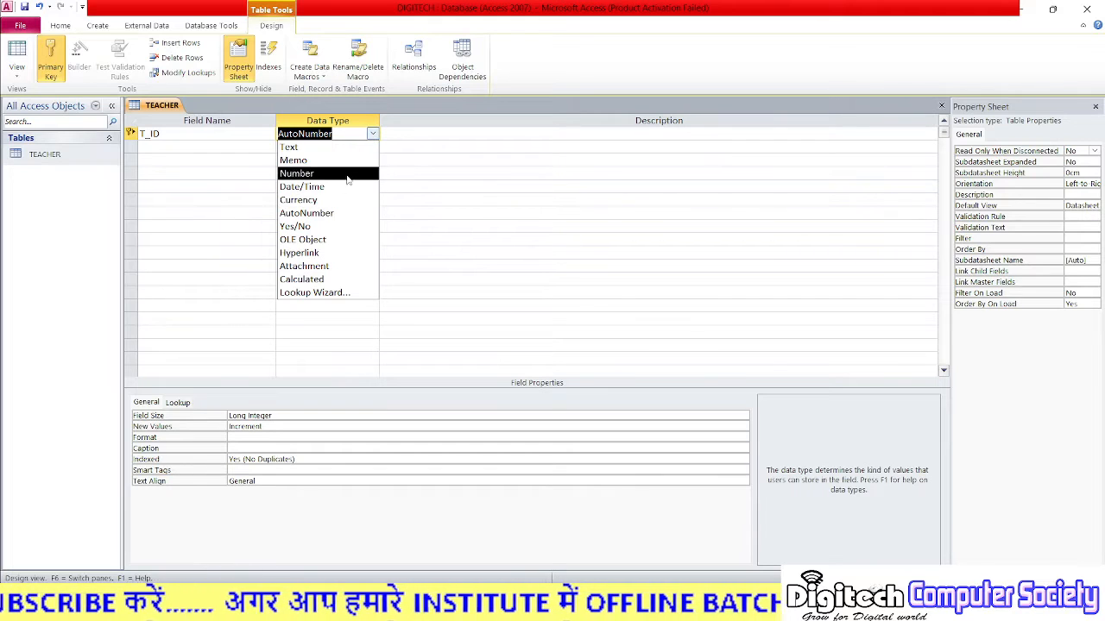
left_click(296, 174)
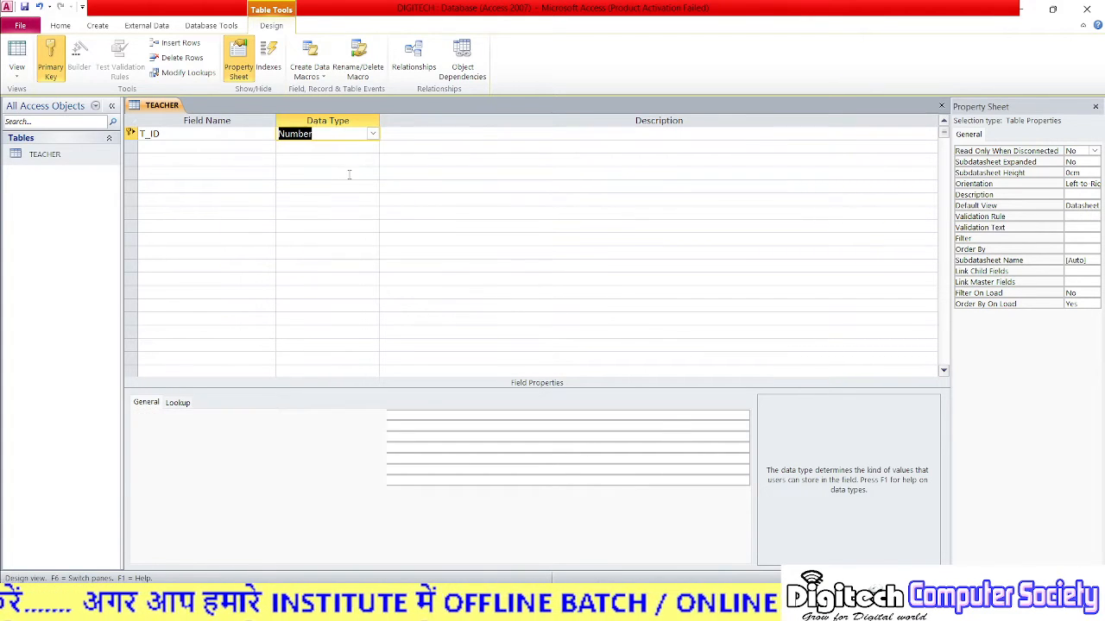
Add a second field named T_NAME with the Text data type to the TEACHER table.
left_click(196, 148)
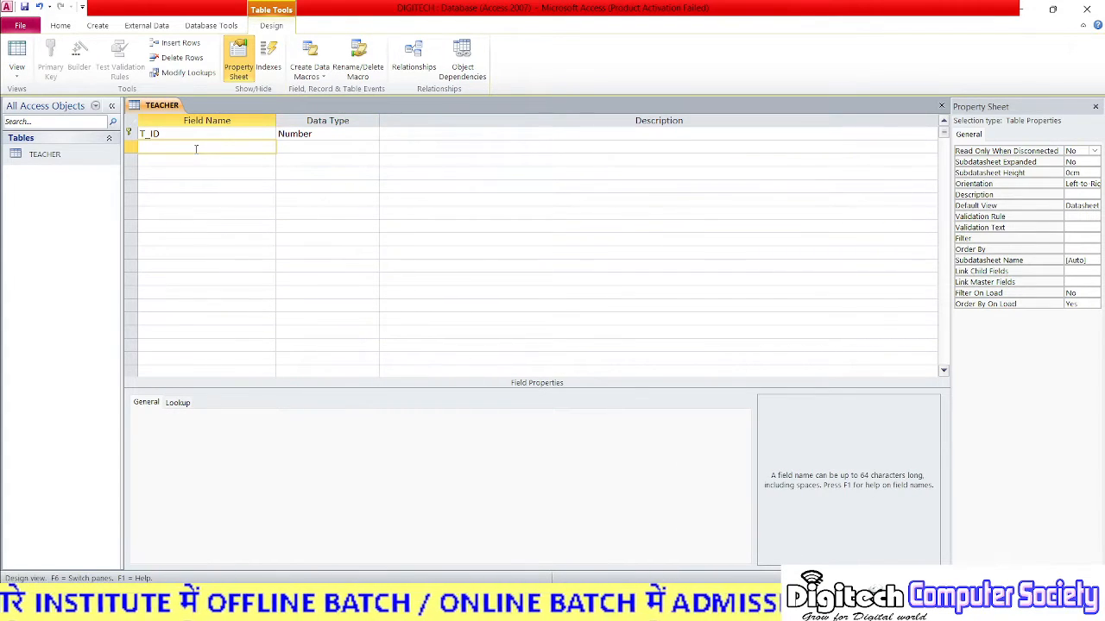
type("T_")
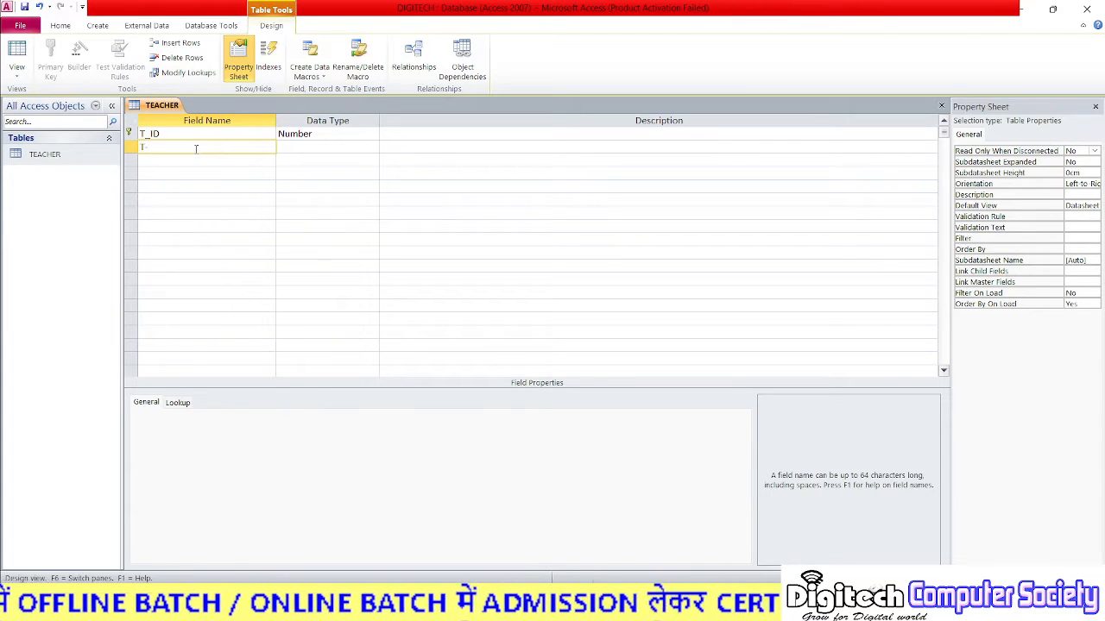
type("NAME")
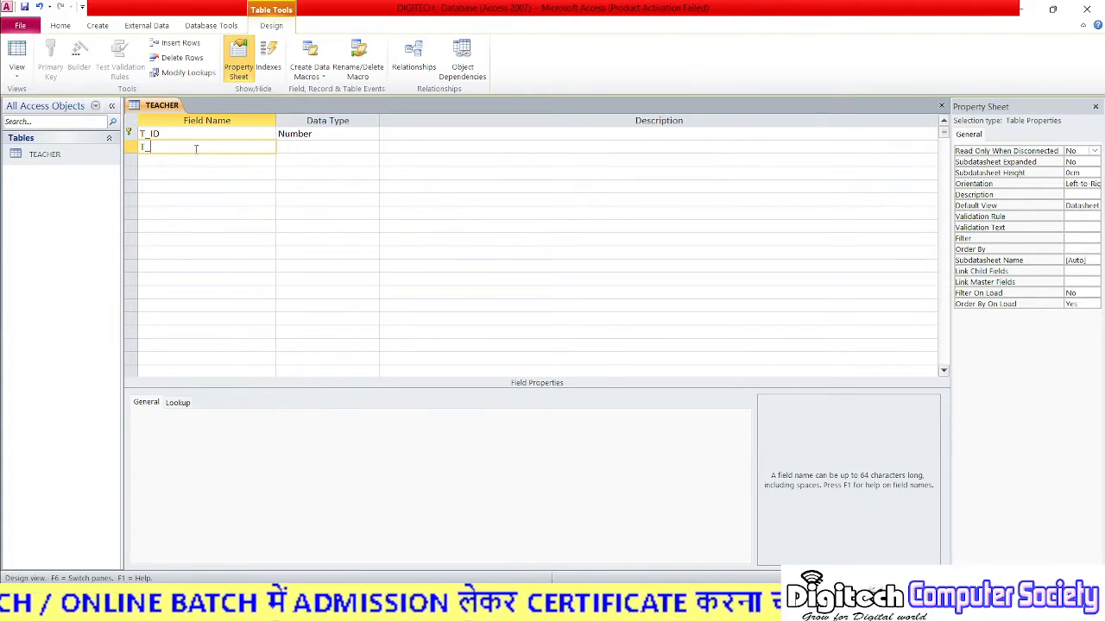
key("Tab")
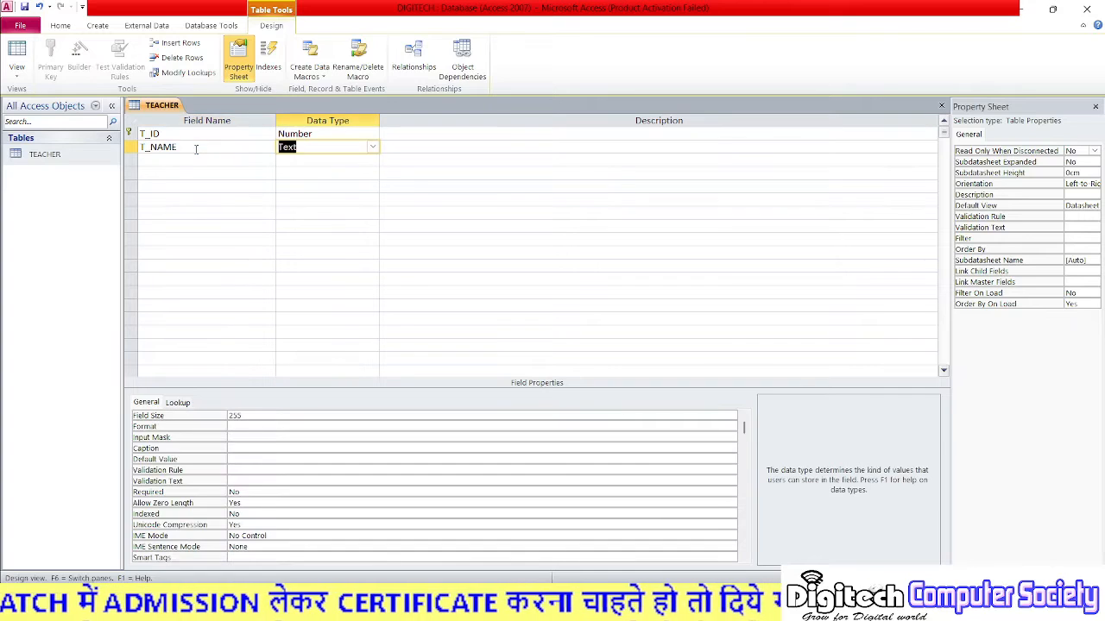
key("Tab")
key("Tab")
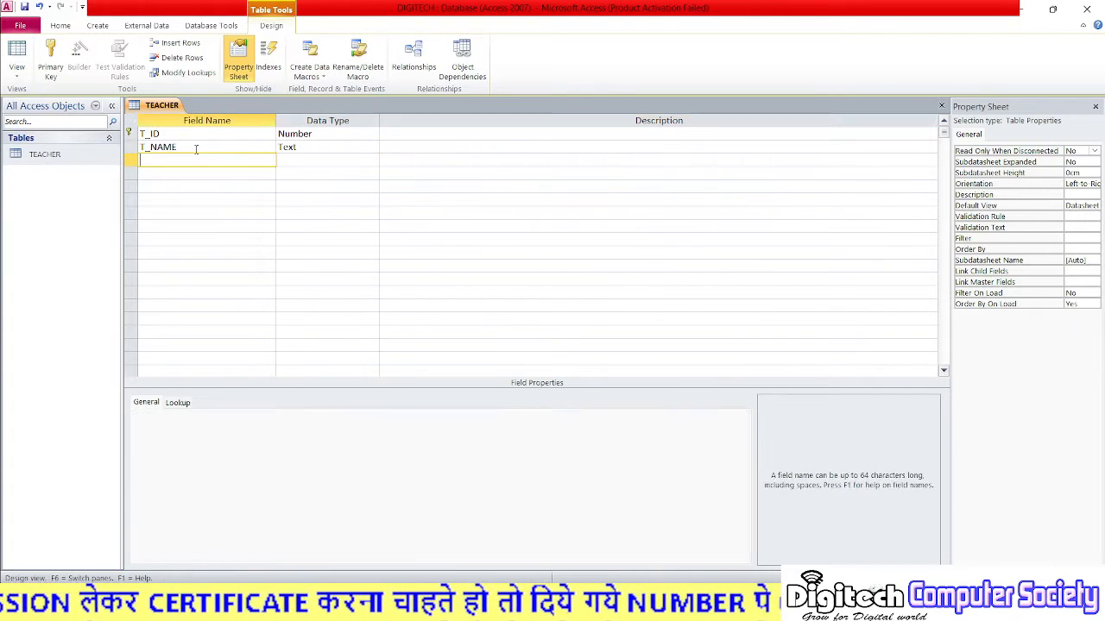
Add a third field named T_SUBJECT with the Text data type to the TEACHER table.
type("t")
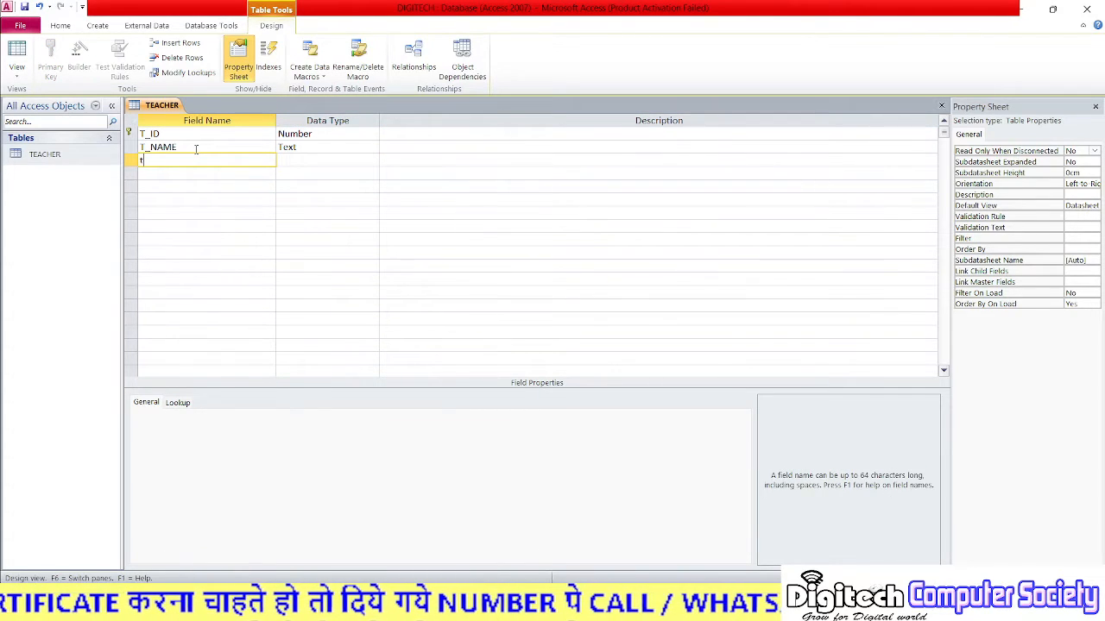
type("T")
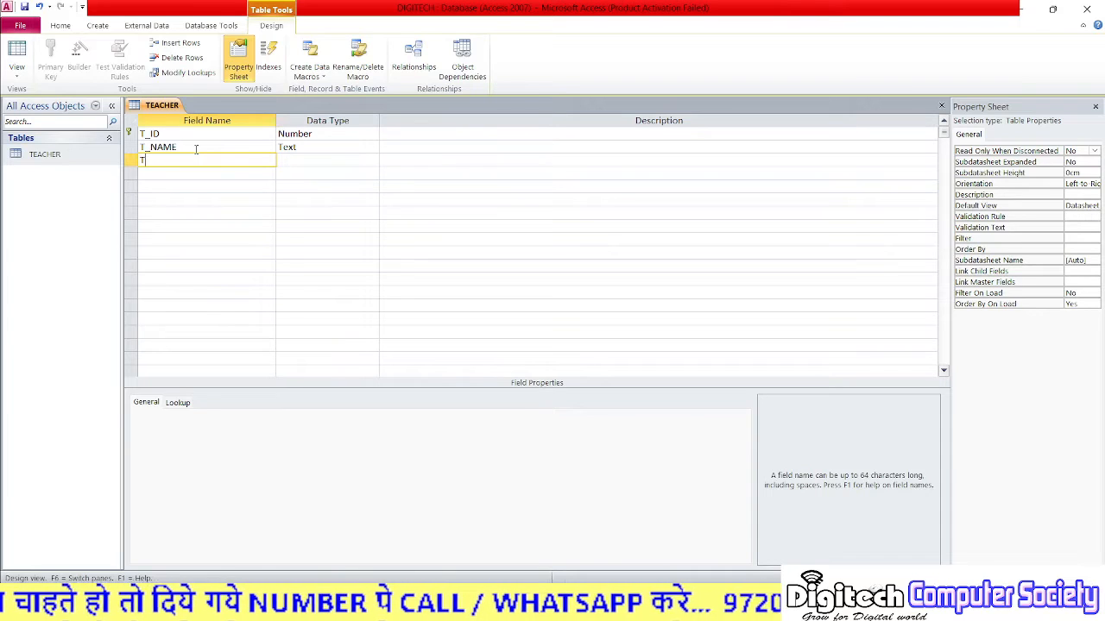
type("_")
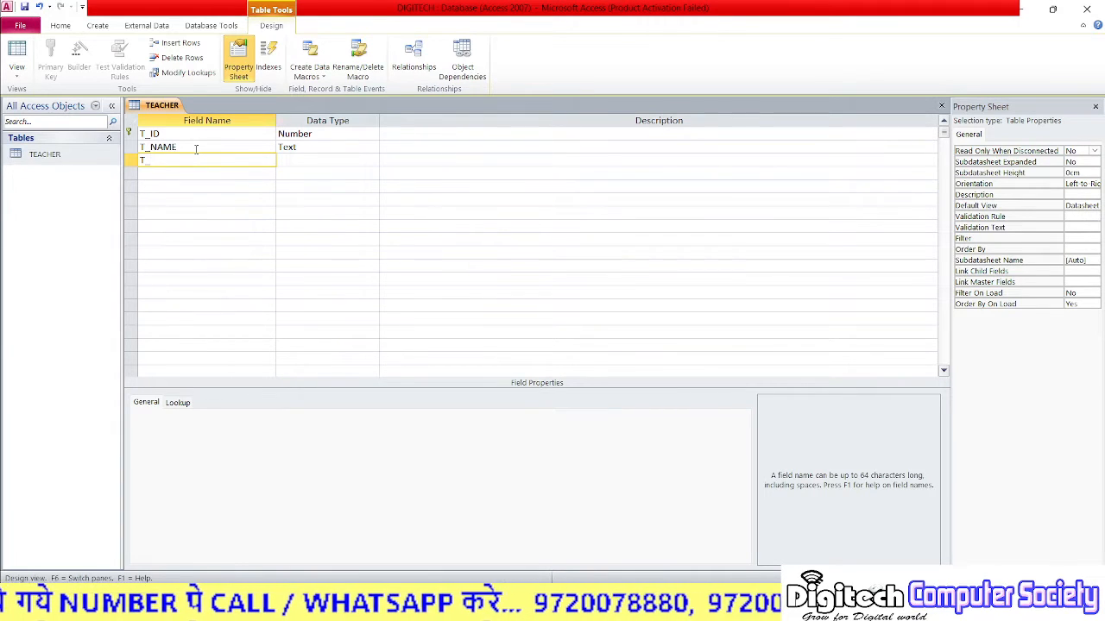
type("SUBJECT")
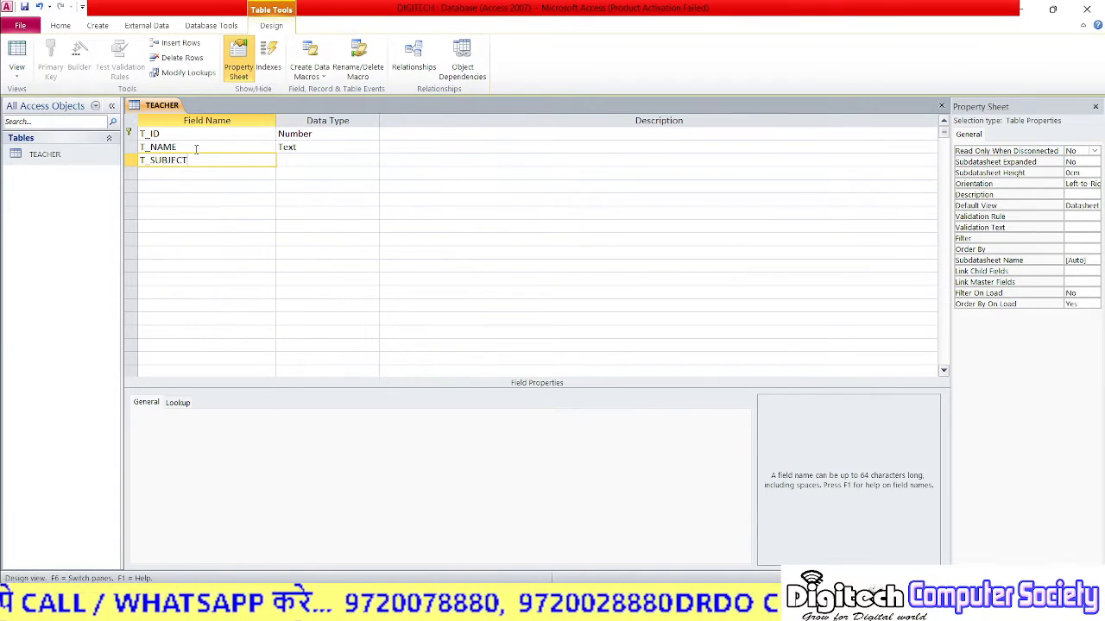
key("Tab")
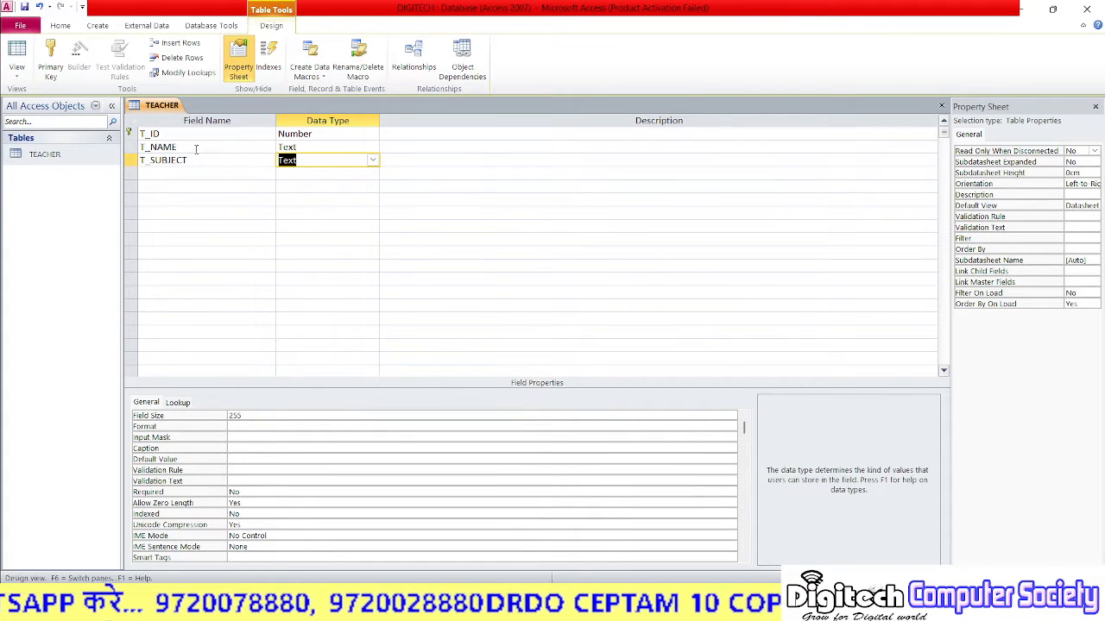
left_click(436, 171)
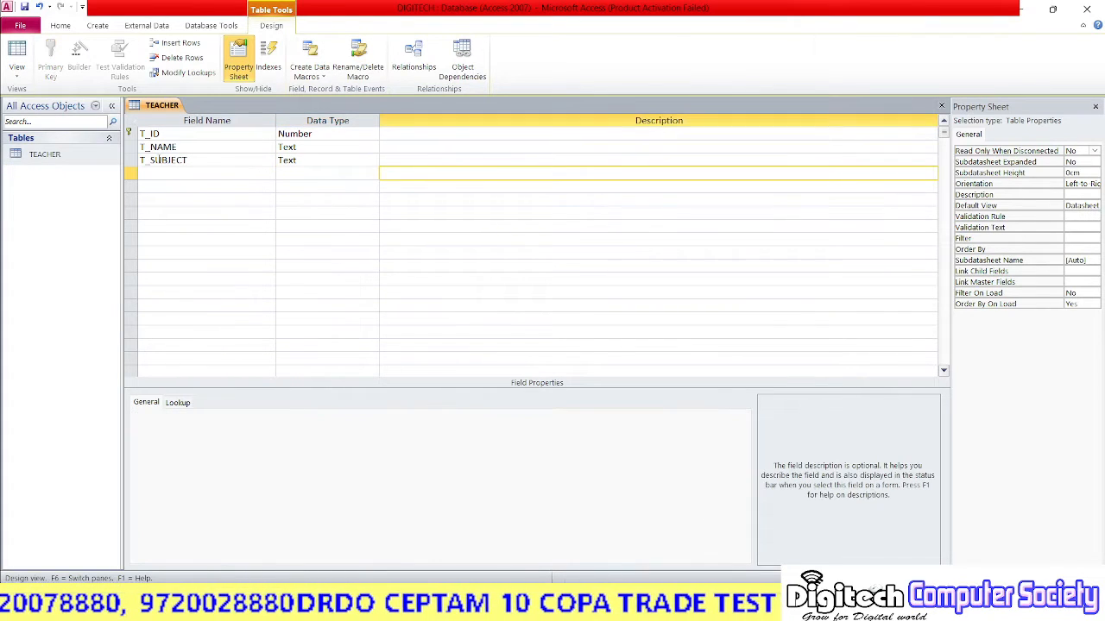
left_click(131, 133)
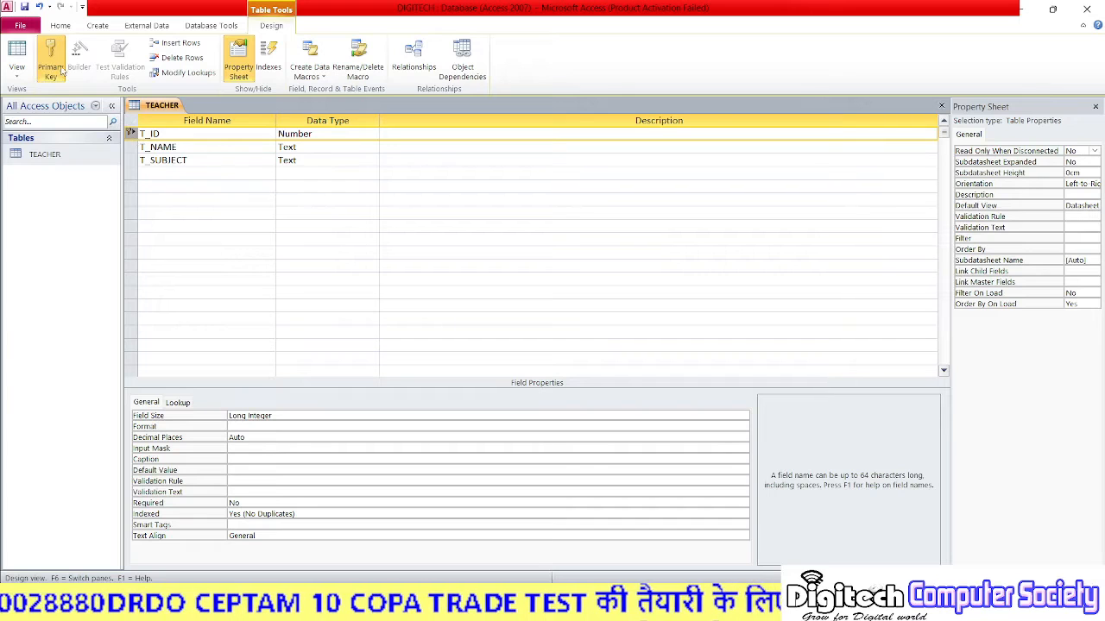
left_click(239, 230)
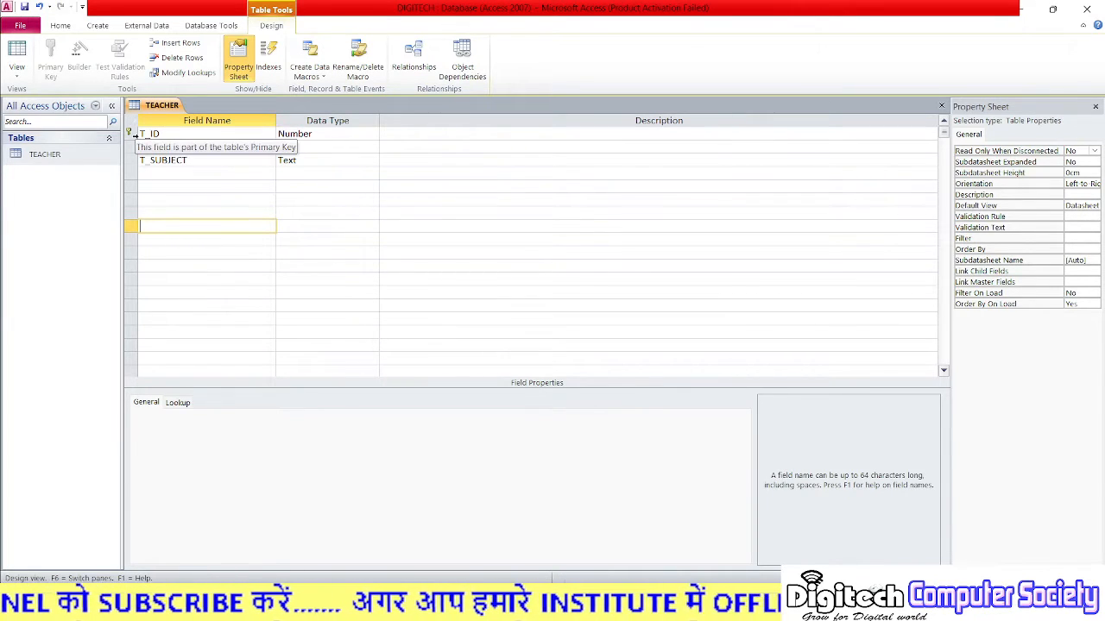
left_click(44, 153)
right_click(43, 152)
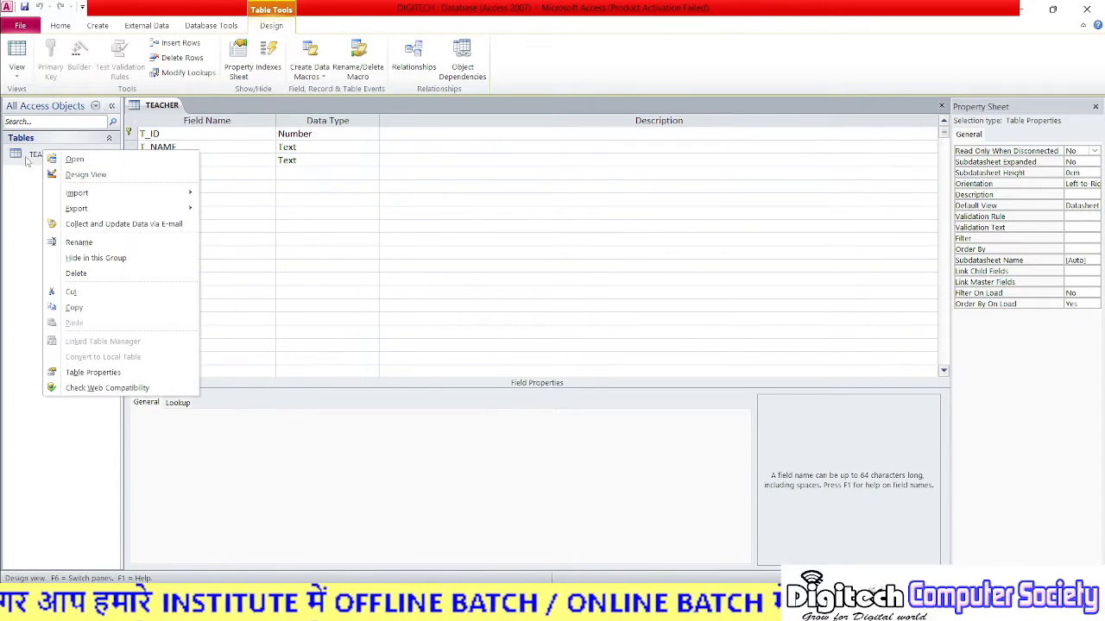
double_click(60, 156)
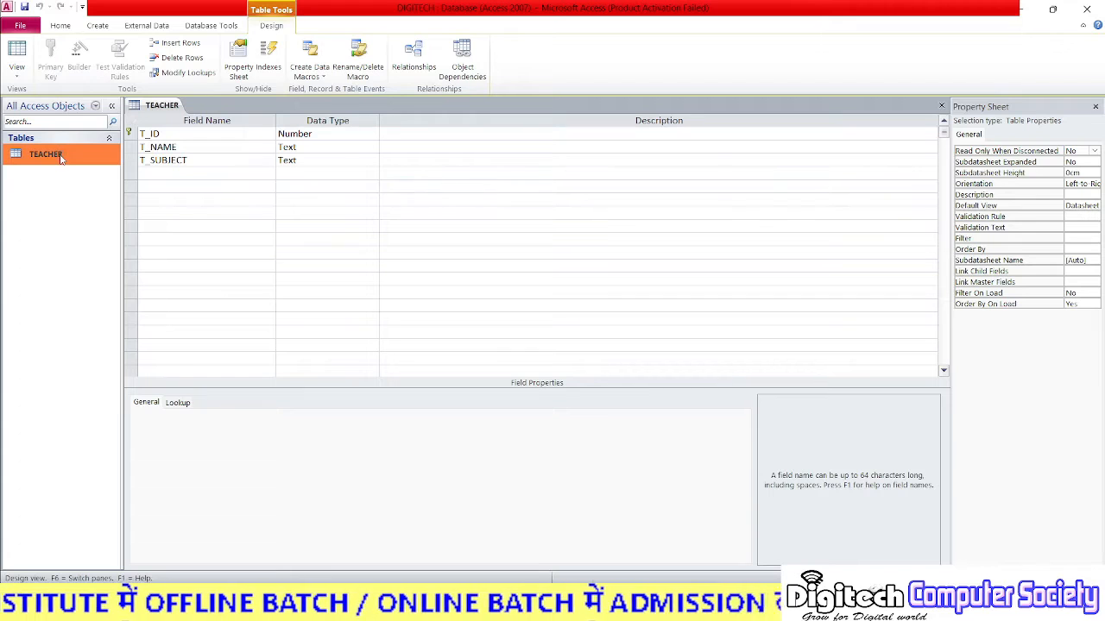
Create a second, blank table in Design View alongside the TEACHER table.
left_click(95, 26)
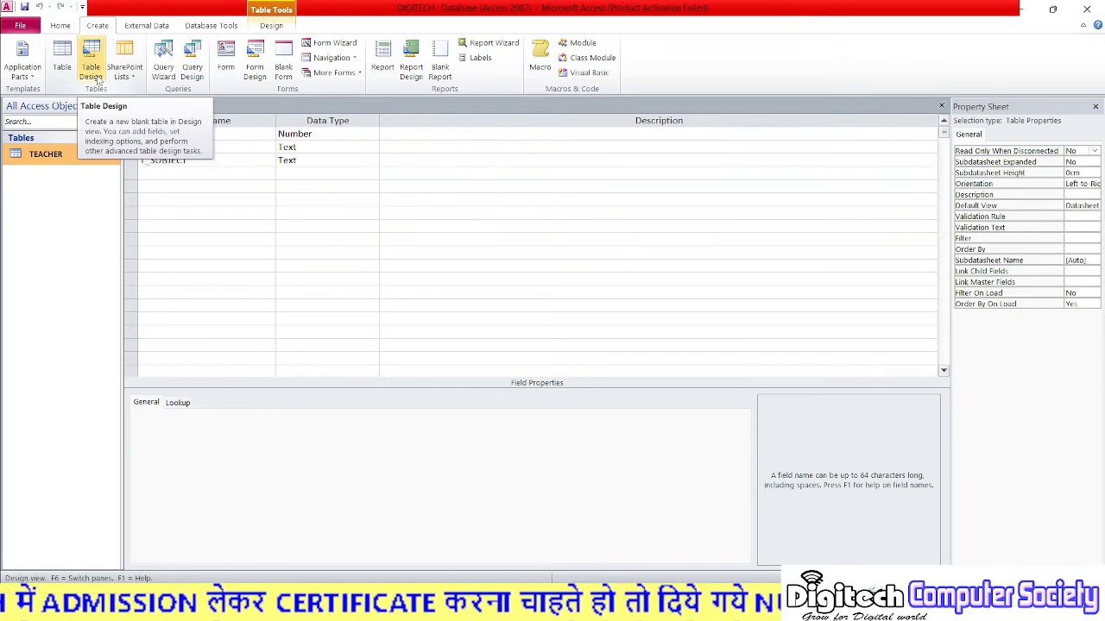
left_click(91, 71)
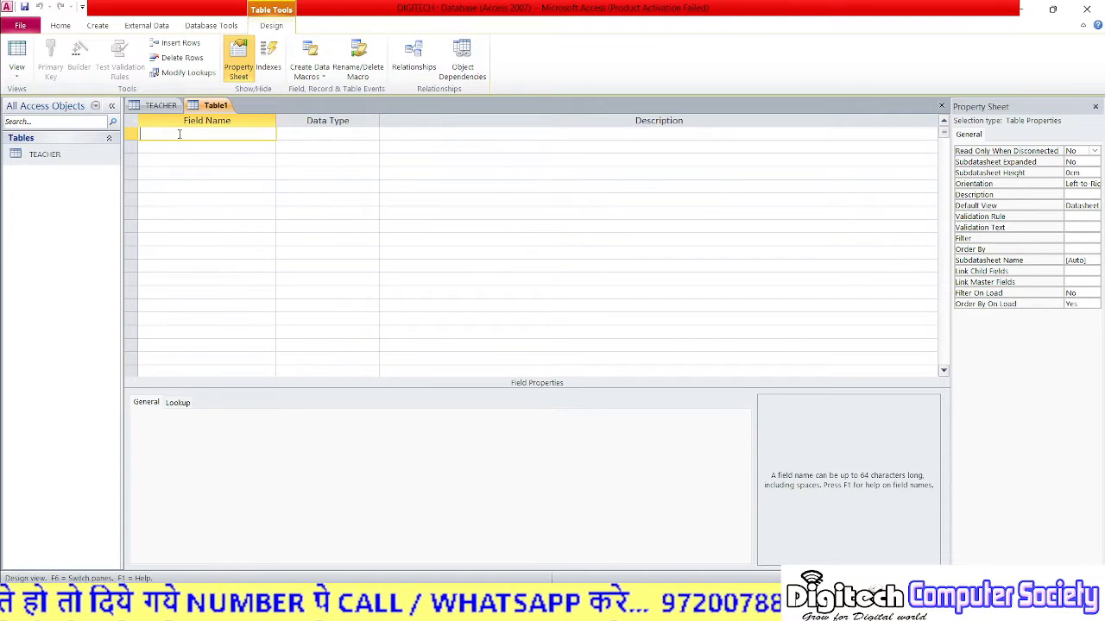
Define the new table's first field as T_ID with the Number data type.
type("T")
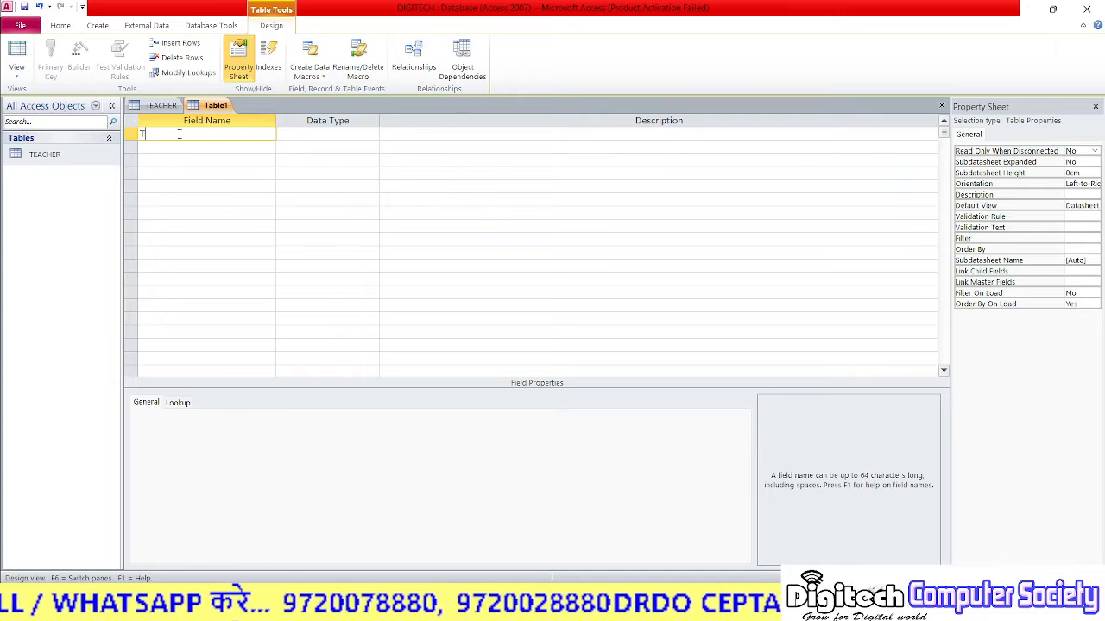
type("_")
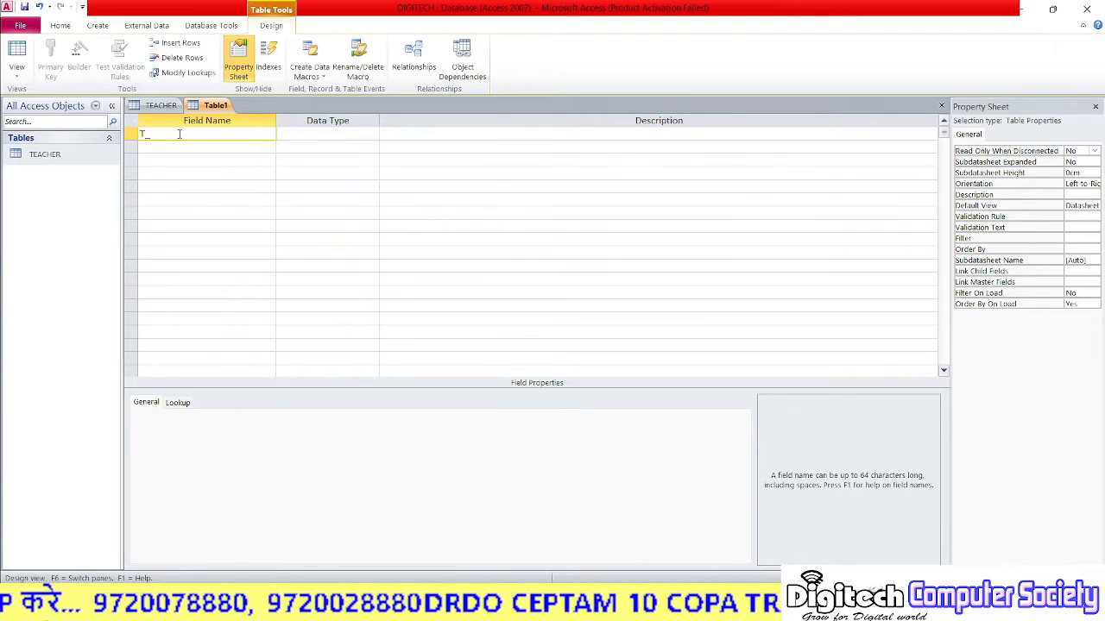
type("ID")
key("Tab")
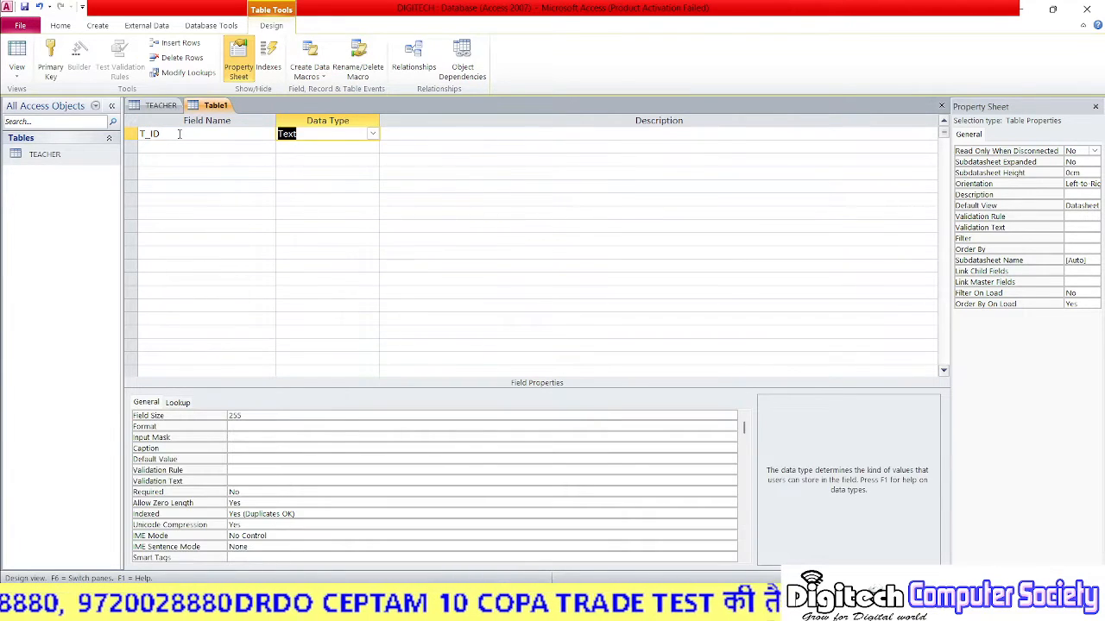
type("Number")
key("Tab")
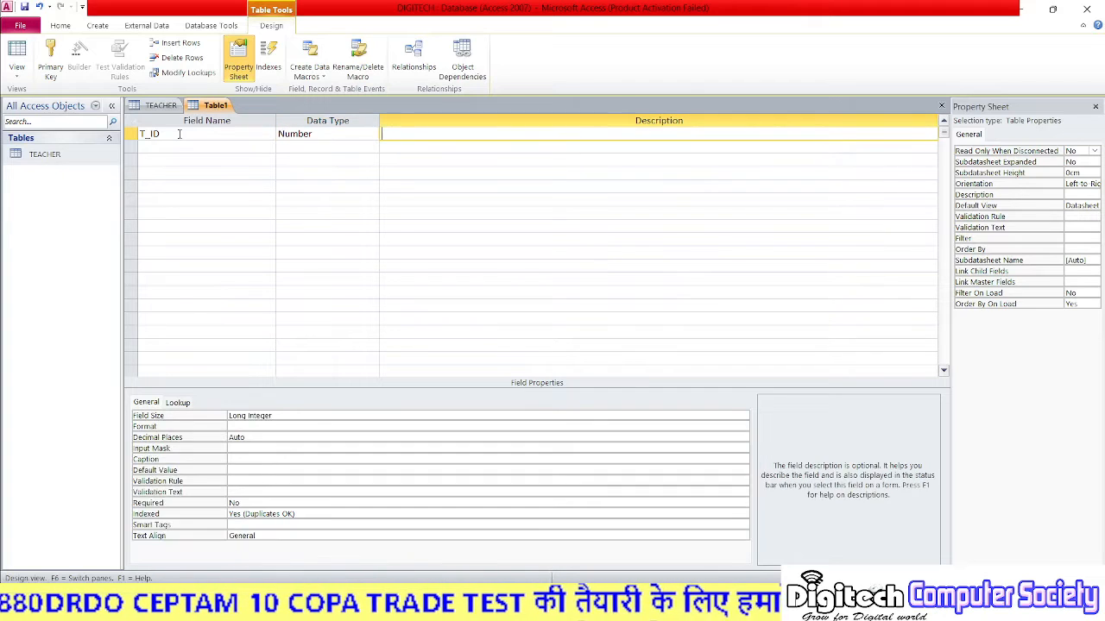
key("Tab")
Add a second field named S_NAME with the Text data type to the new table.
type("T")
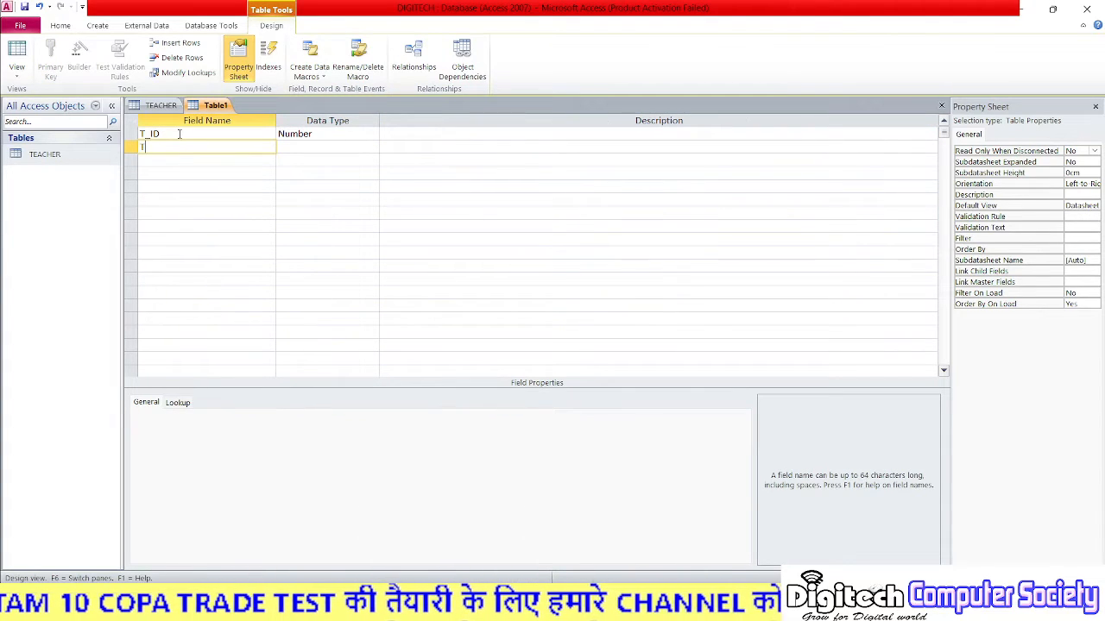
key("BackSpace")
type("S")
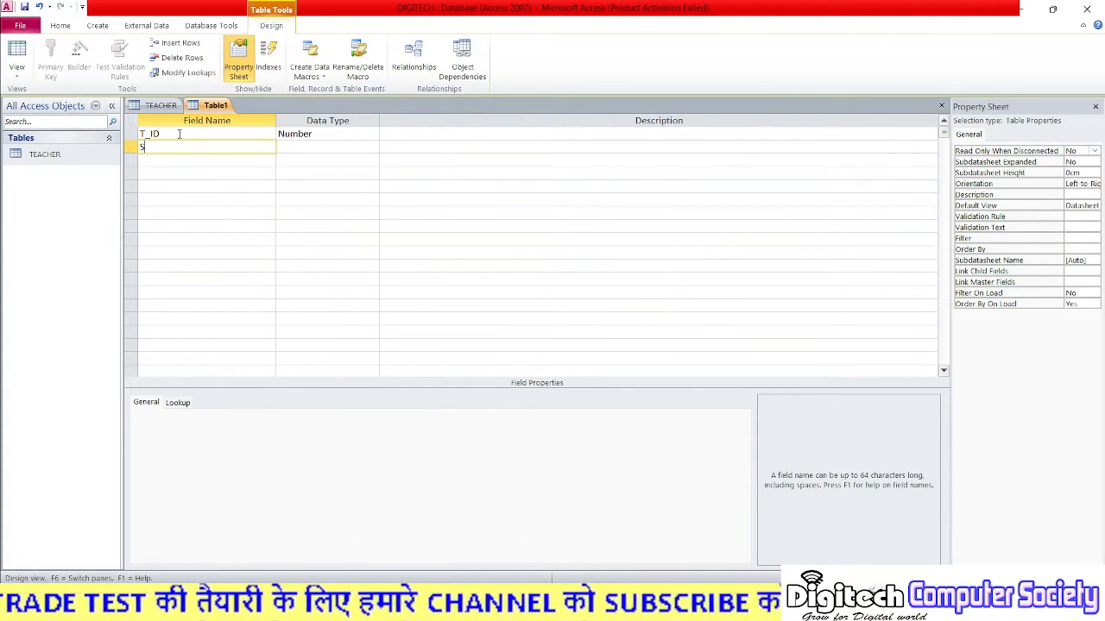
type("_NAME")
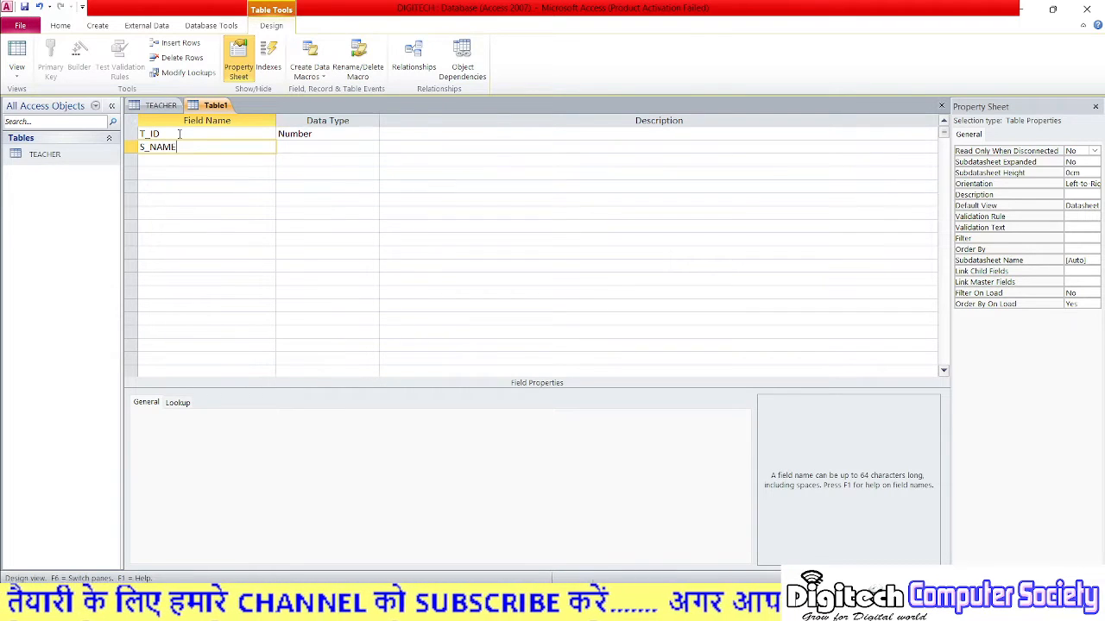
key("Tab")
key("Tab")
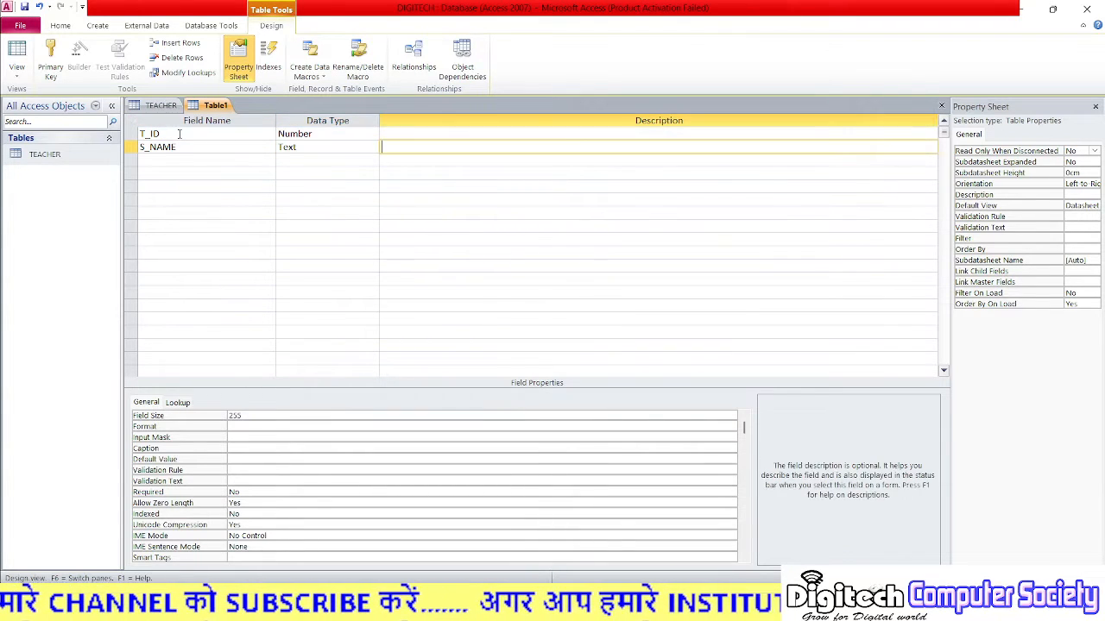
key("Tab")
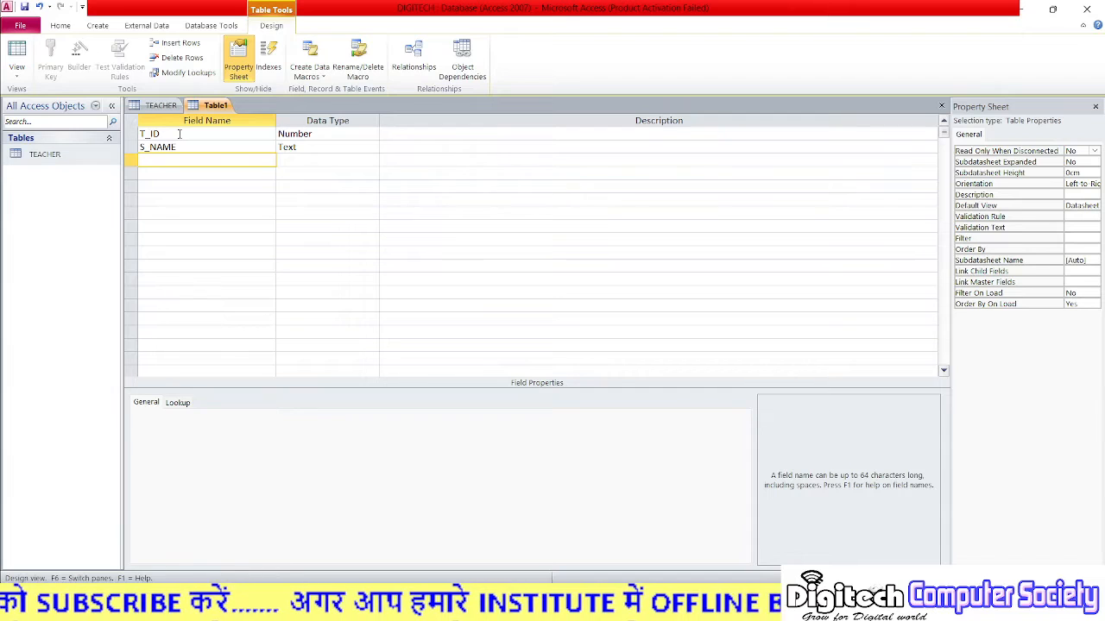
Add a third field named S_CLASS with the Number data type to the new table.
type("S")
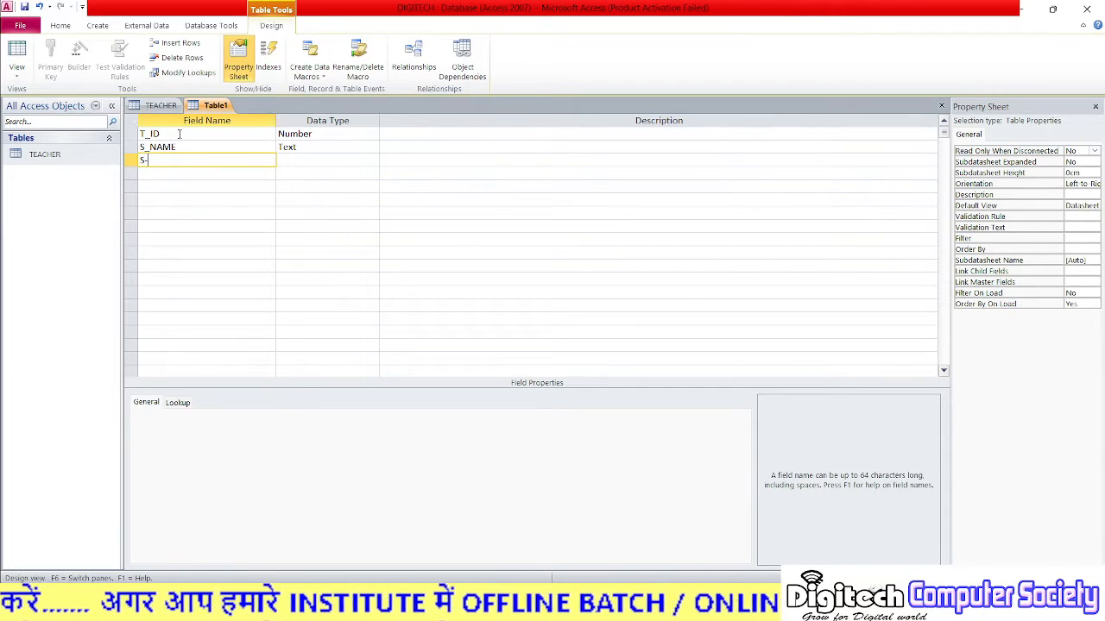
type("_CLASS")
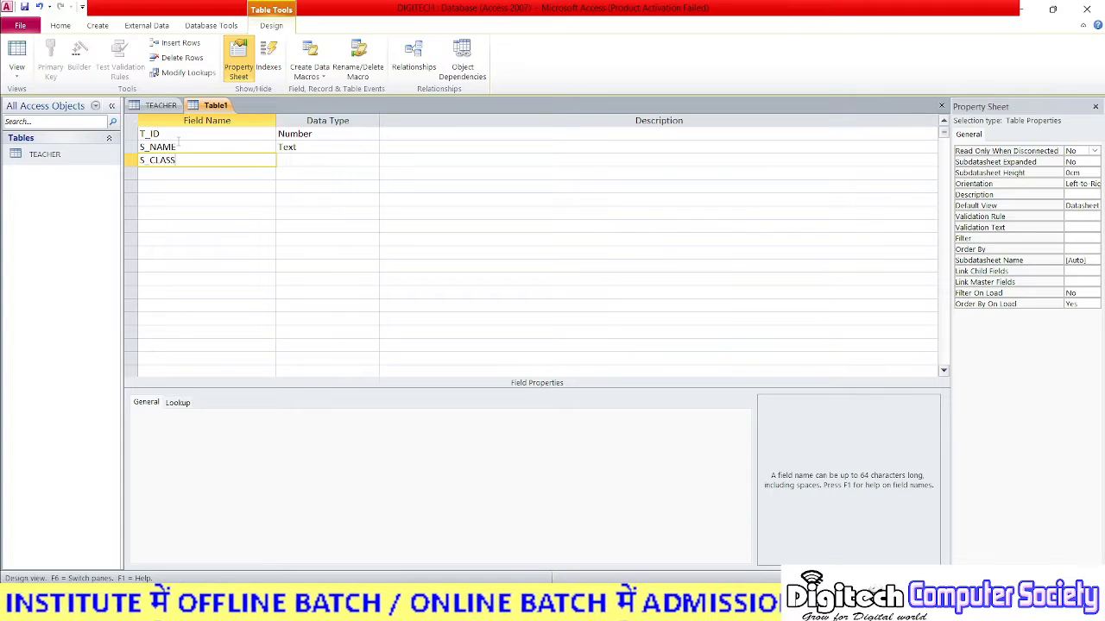
key("Tab")
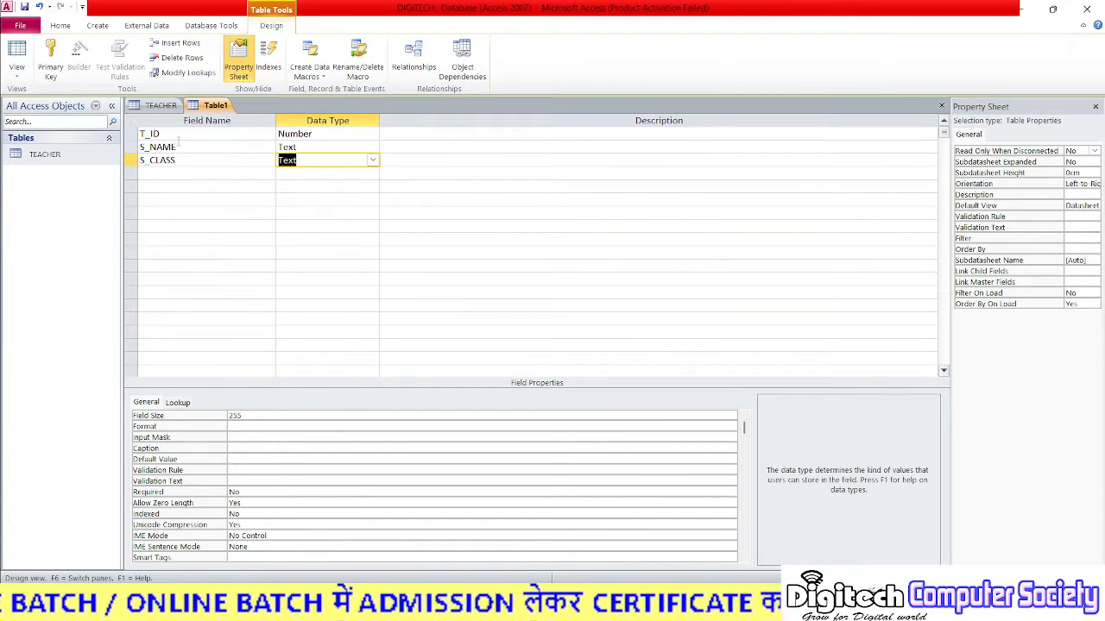
type("N")
key("Tab")
key("Tab")
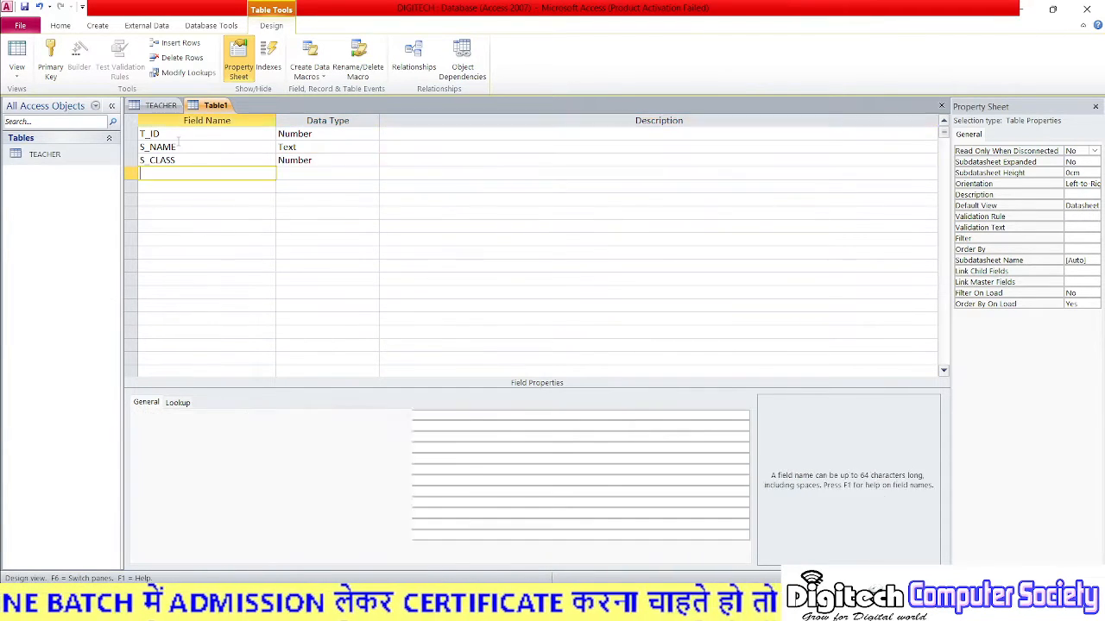
Add a fourth field named S_ROLL NO with the Number data type to the new table.
type("S")
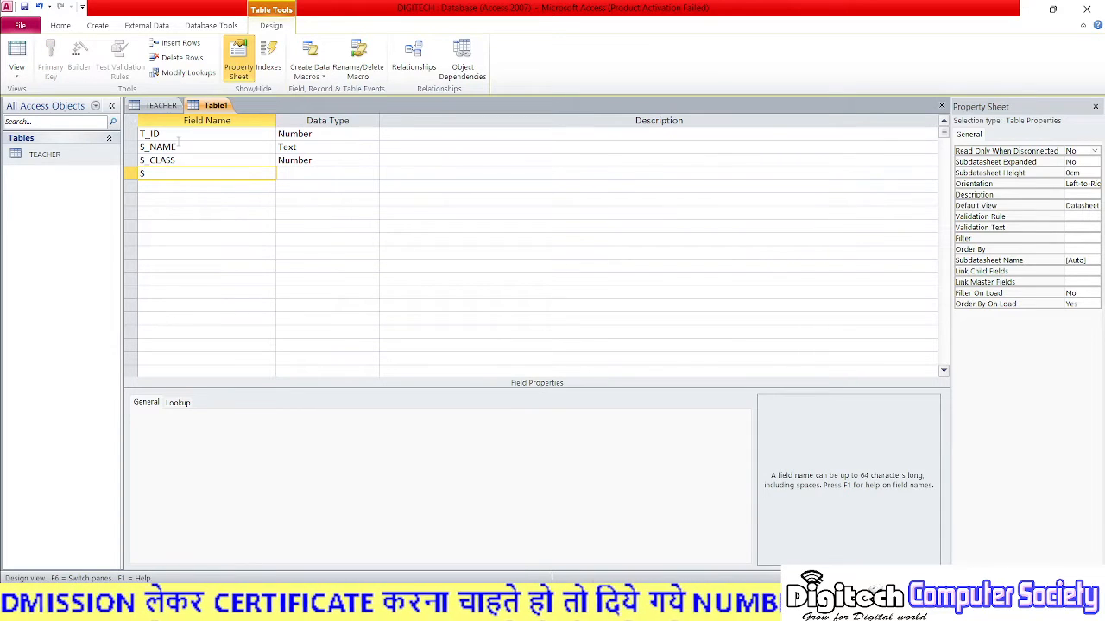
type("_ROLL")
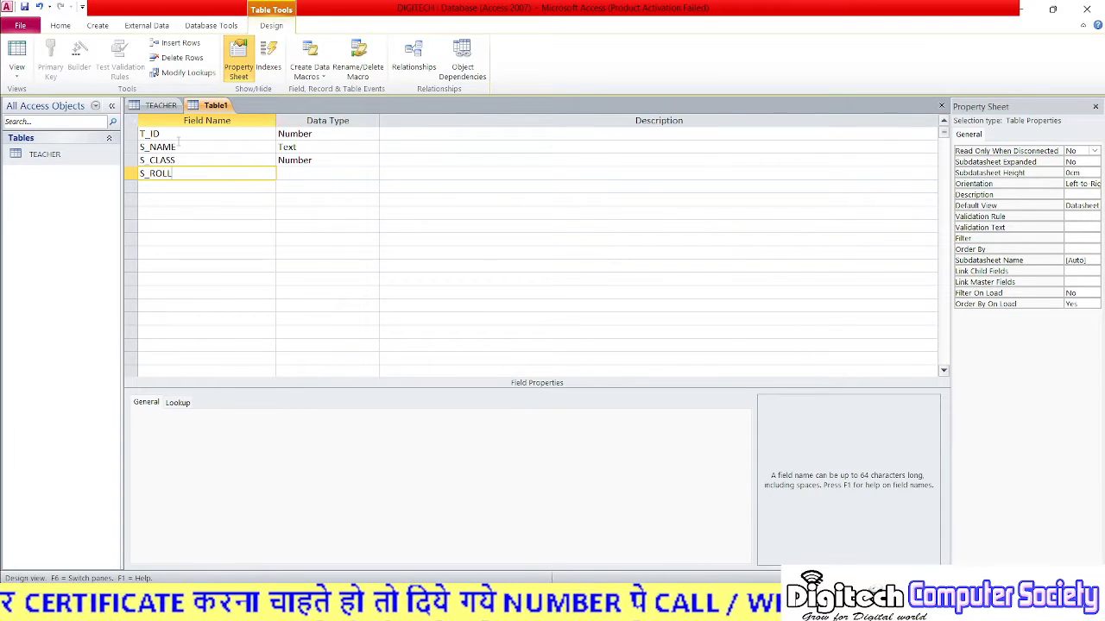
type(" NO")
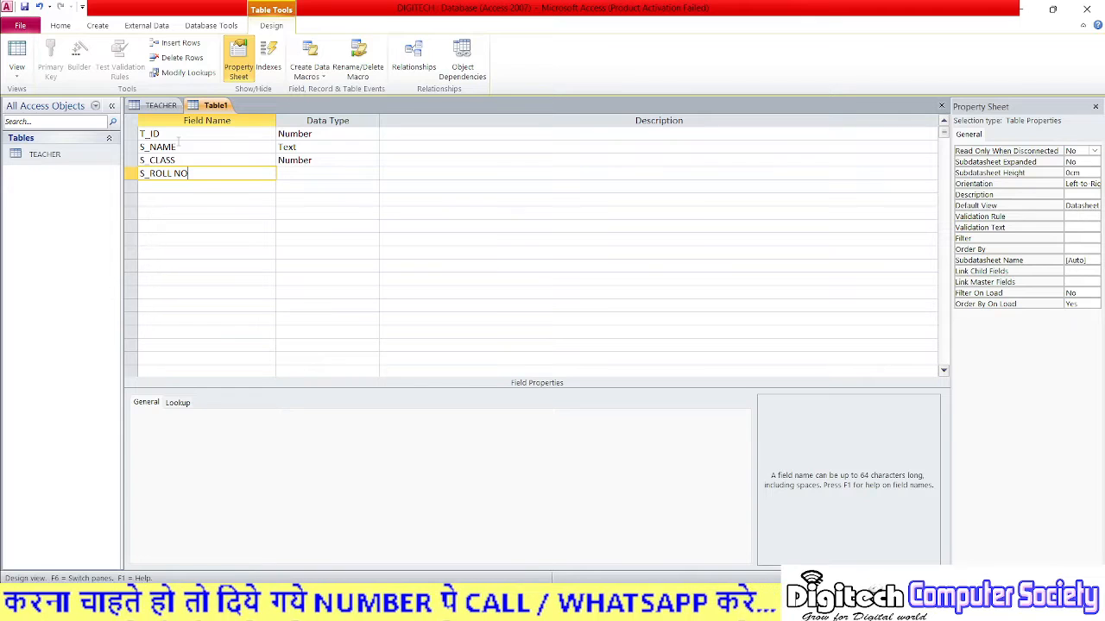
key("Tab")
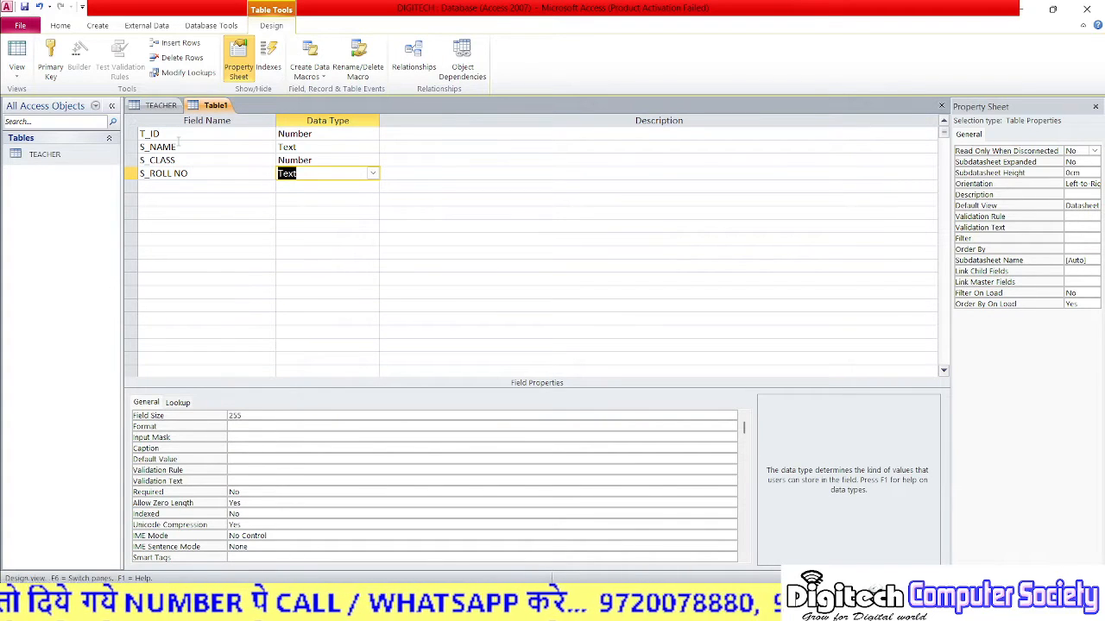
type("Nu")
key("Tab")
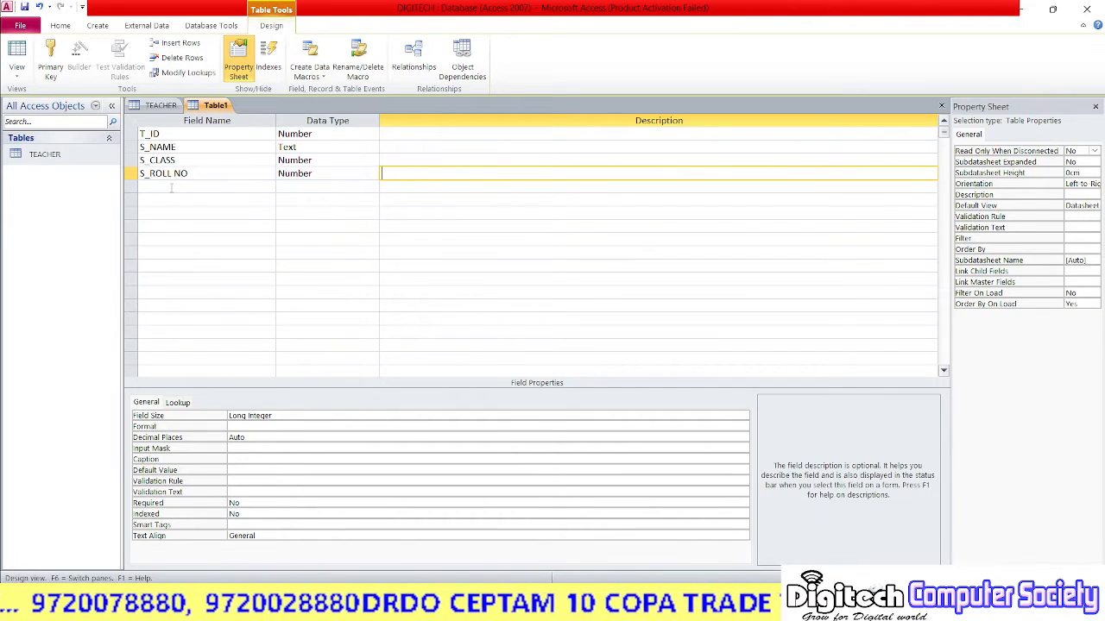
Make the S_ROLL NO field the primary key of the new table.
left_click(218, 203)
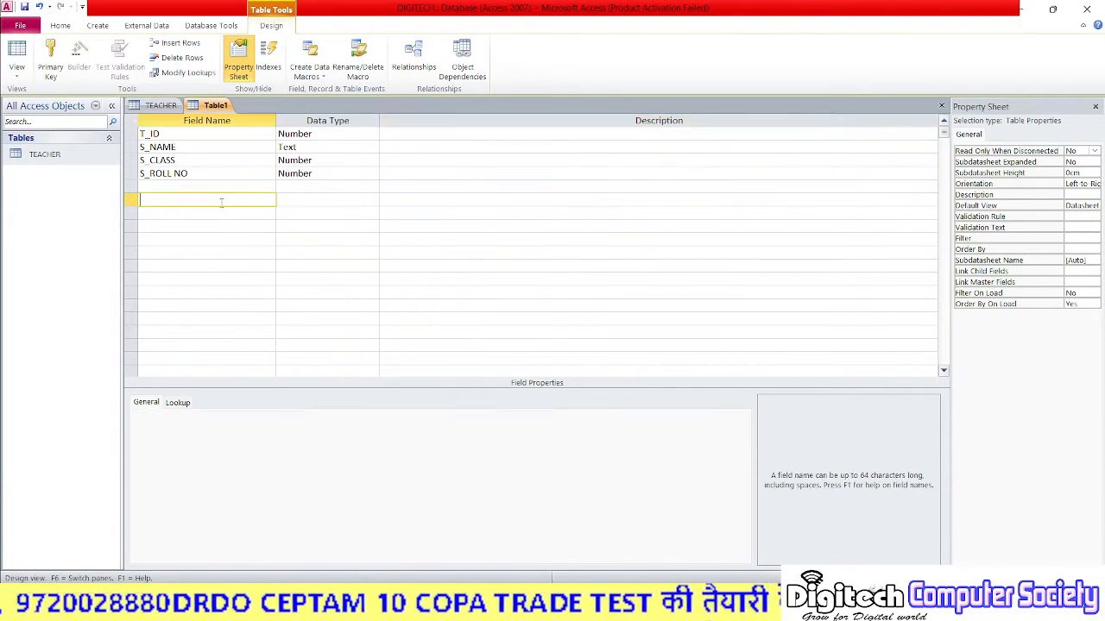
left_click(134, 177)
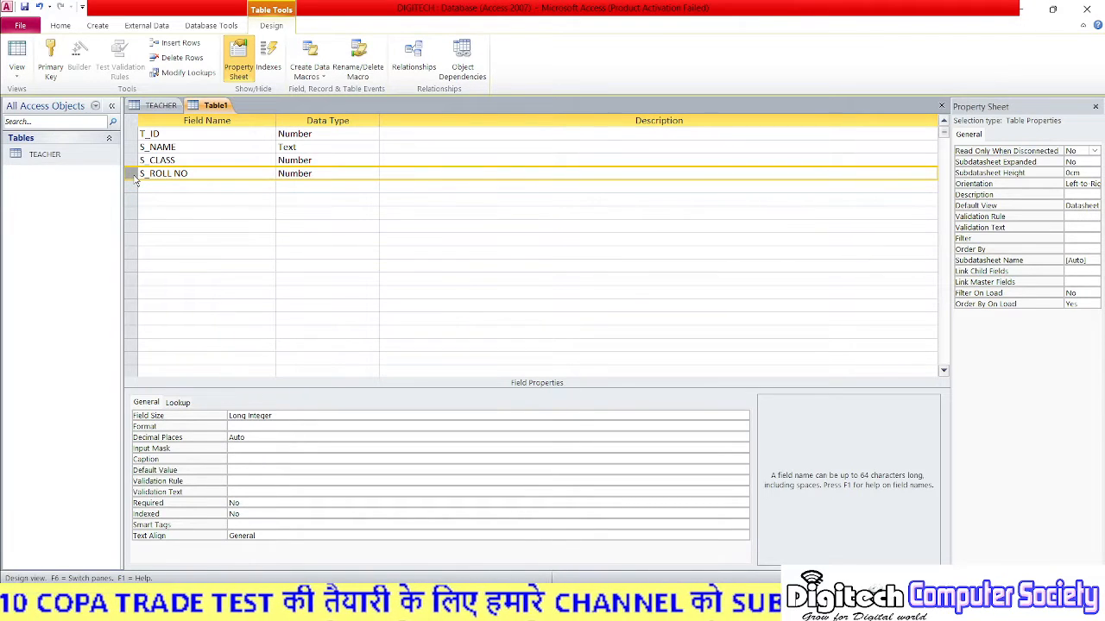
left_click(51, 68)
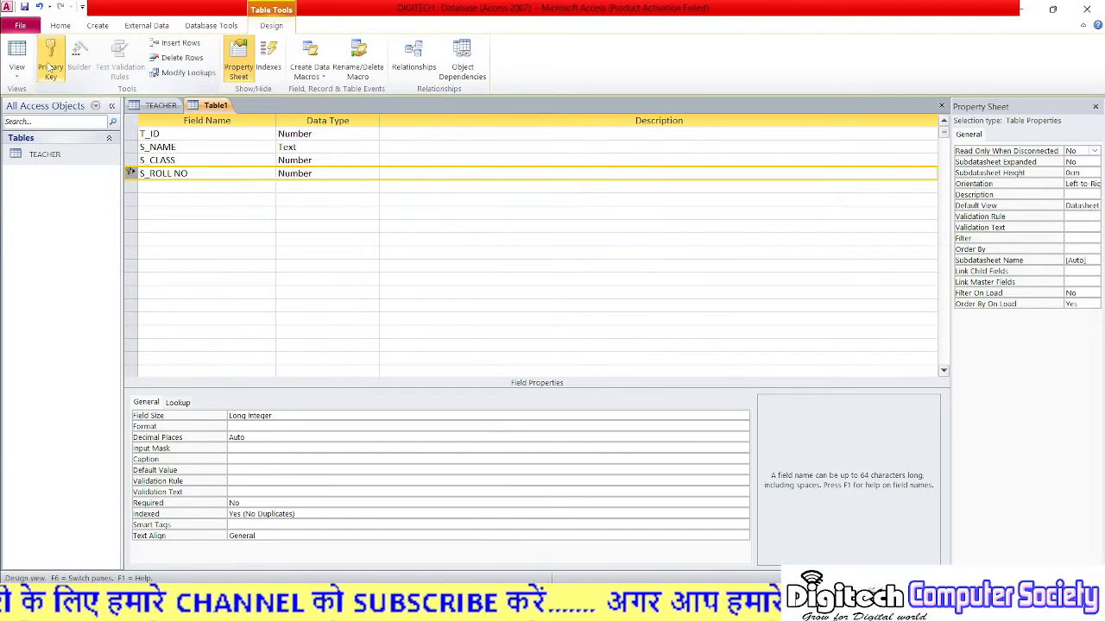
Save the new table under the name STUDENT.
left_click(163, 190)
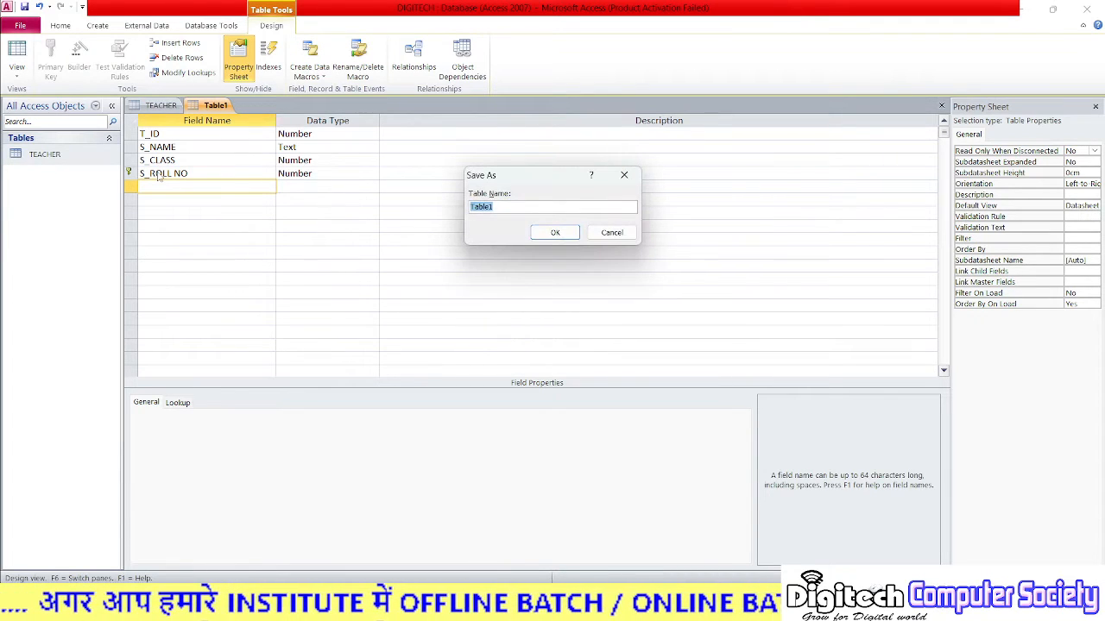
type("STUDENT")
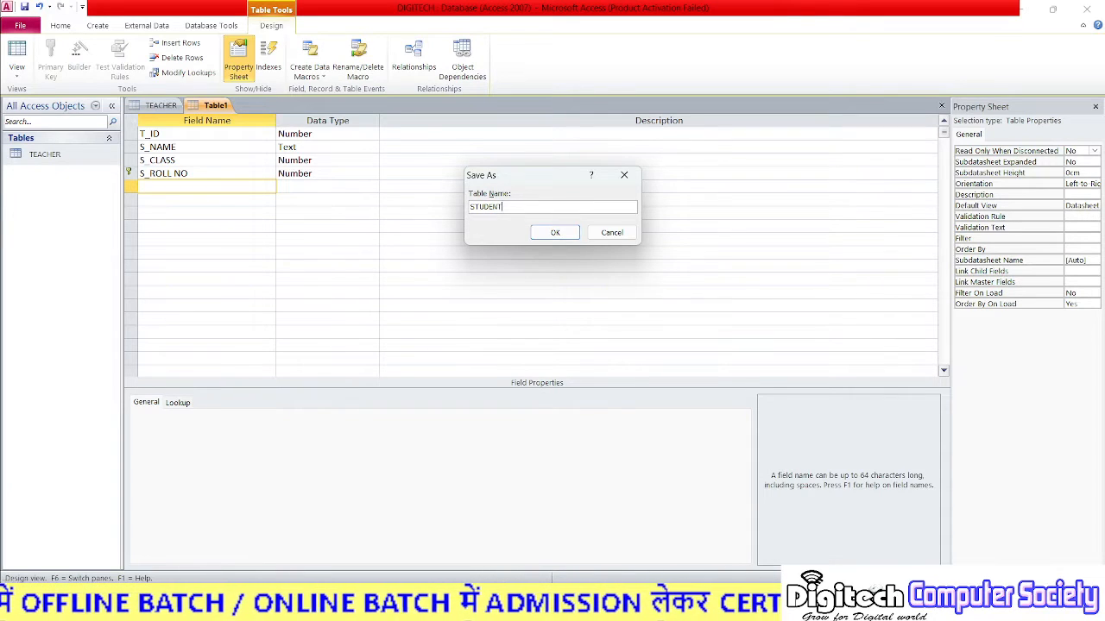
key("Return")
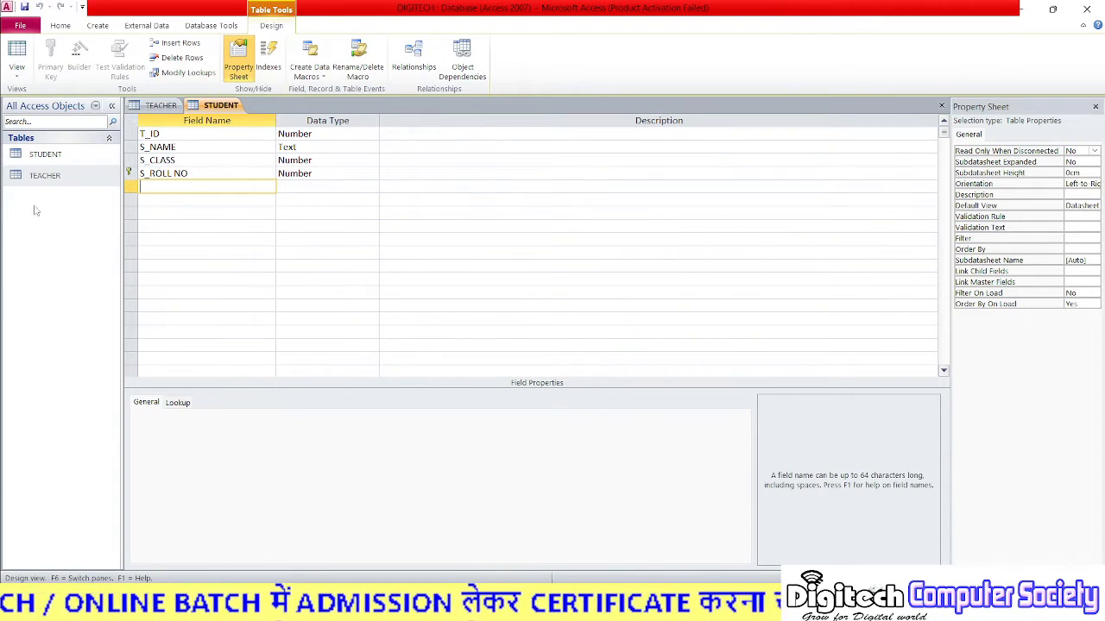
View the STUDENT and TEACHER tables in Datasheet View to check their fields.
double_click(41, 156)
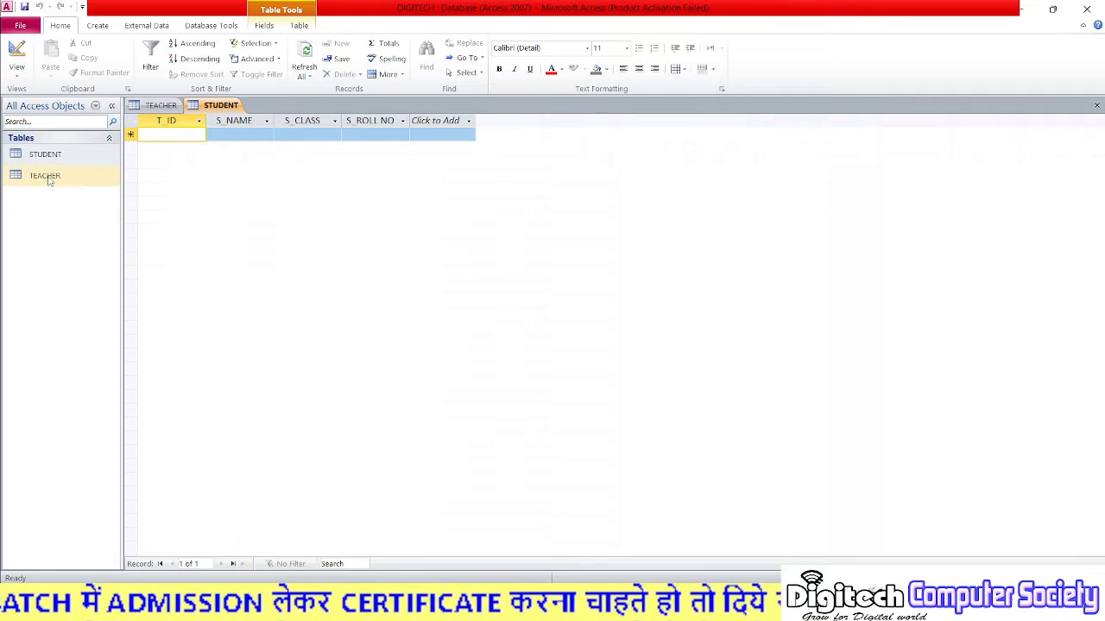
double_click(45, 175)
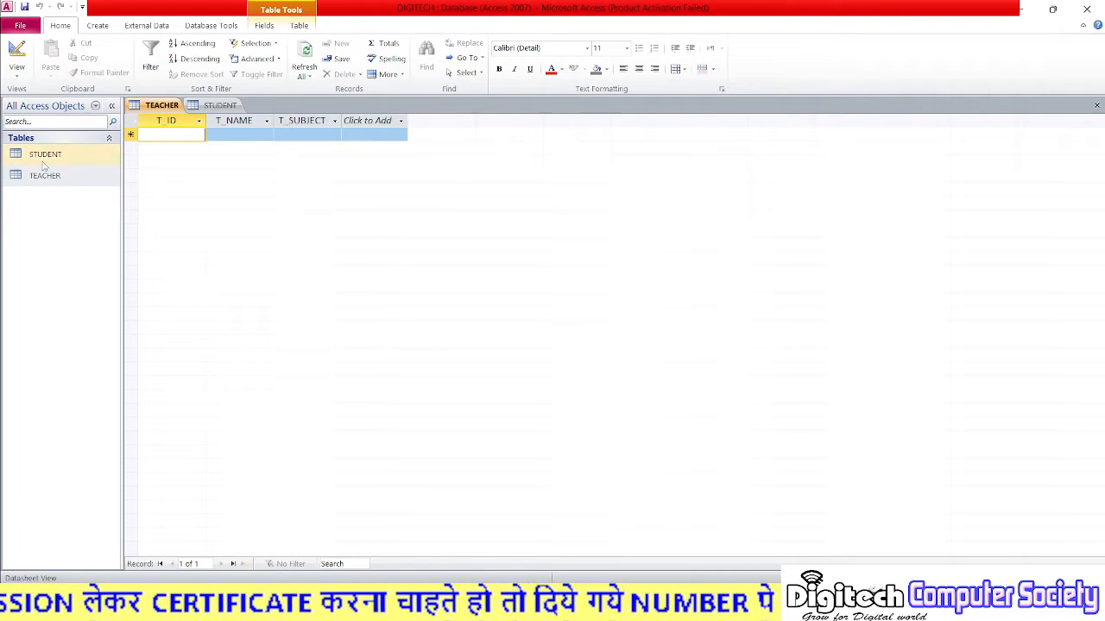
left_click(25, 154)
left_click(48, 173)
left_click(57, 161)
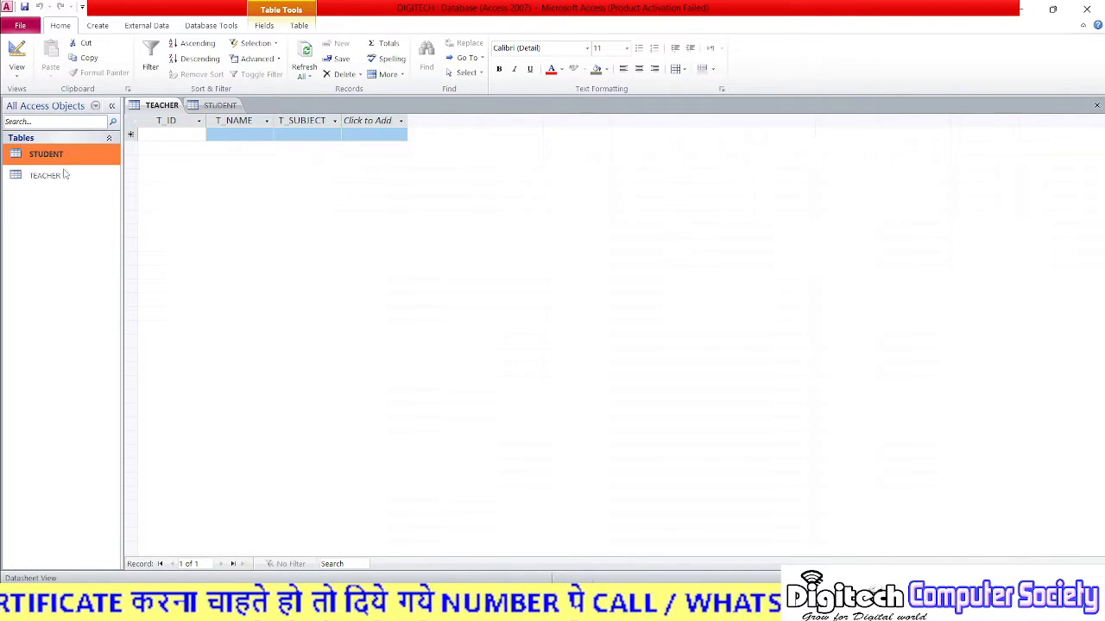
left_click(67, 176)
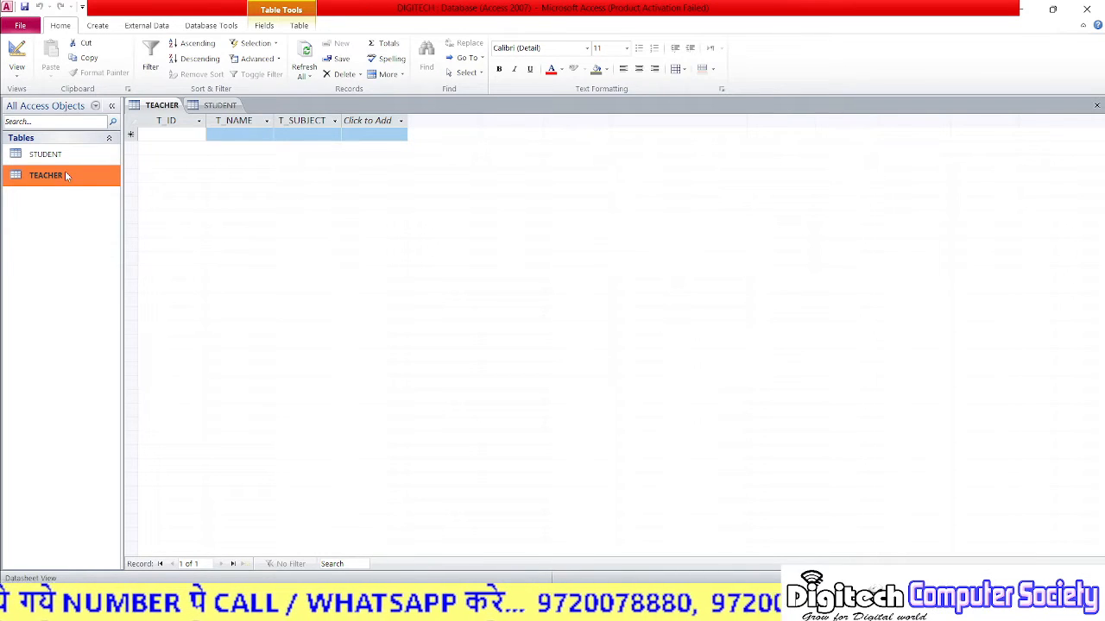
Close all open tables before defining the relationship.
left_click(204, 26)
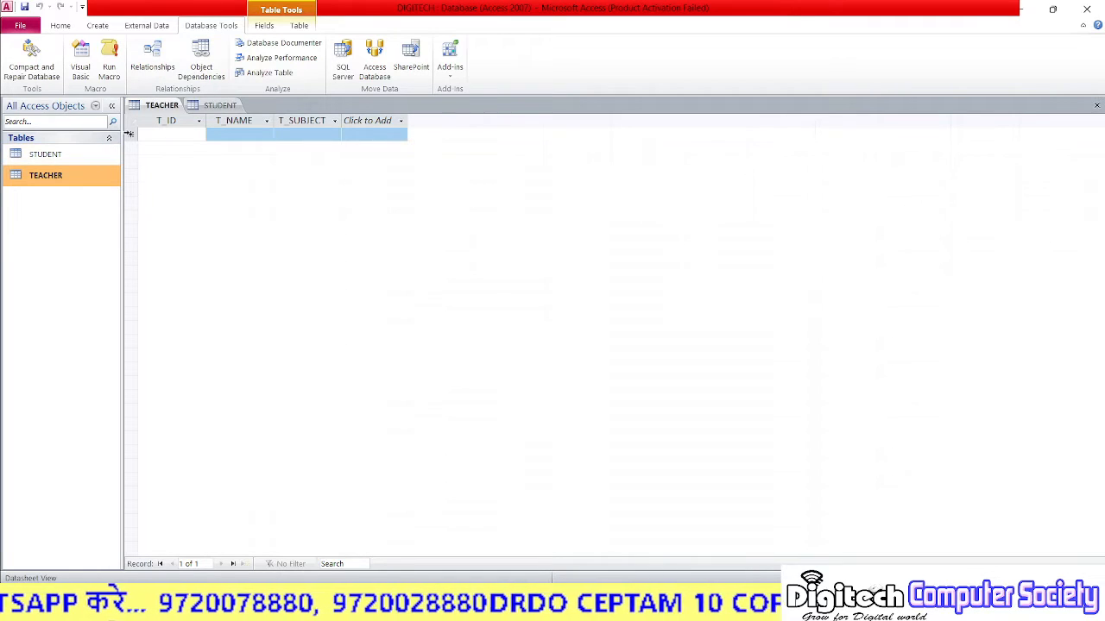
right_click(208, 107)
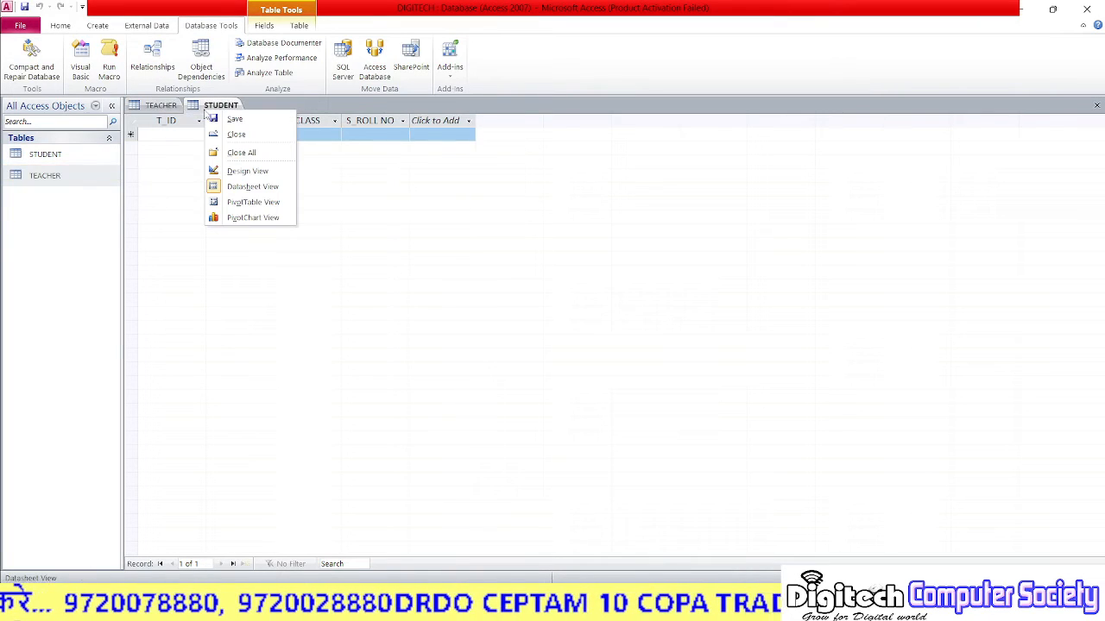
left_click(242, 153)
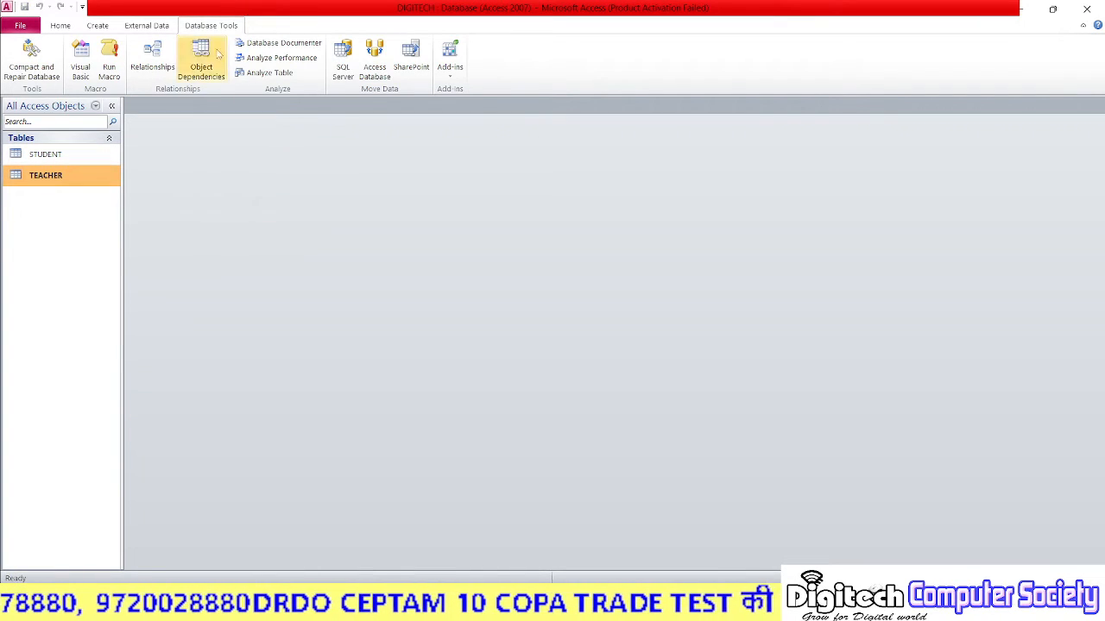
Open the Relationships window and add the TEACHER and STUDENT tables to its layout.
left_click(159, 75)
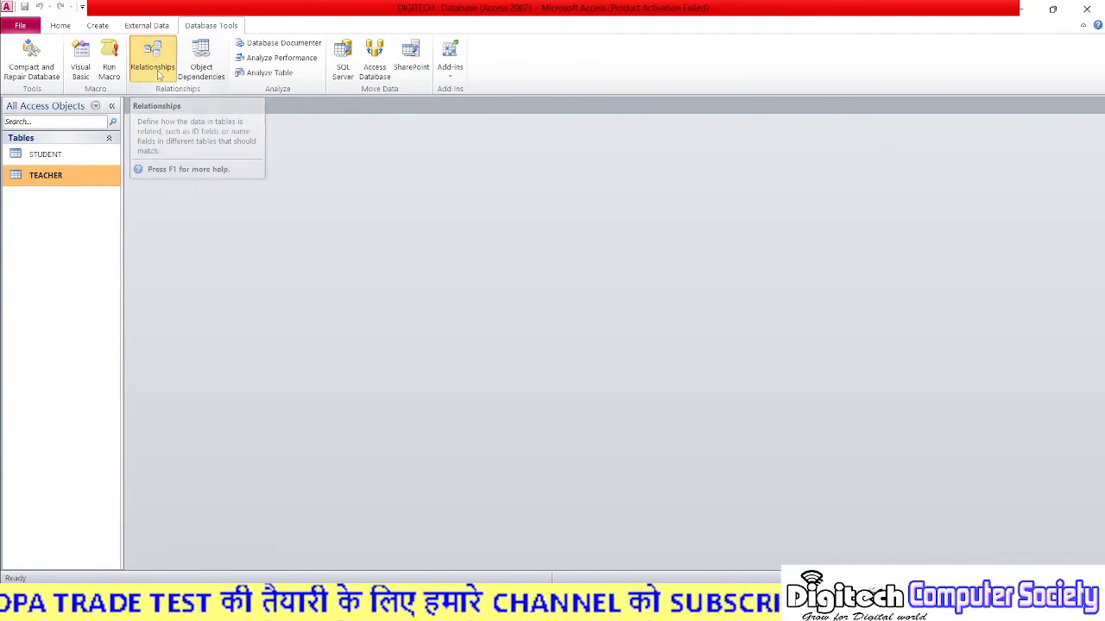
left_click_drag(569, 133, 561, 113)
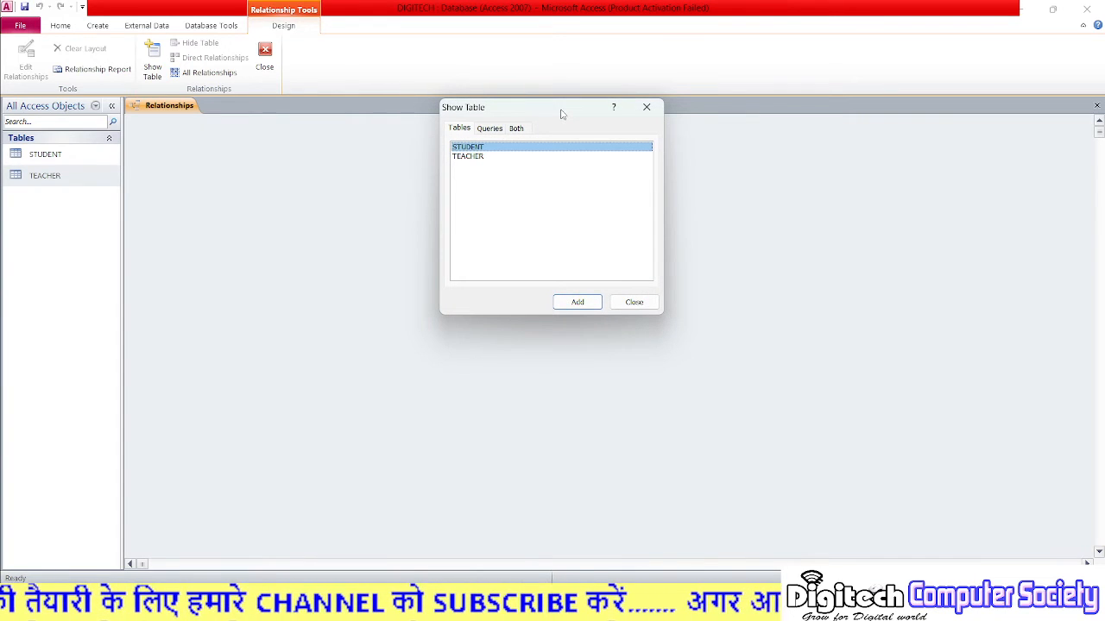
double_click(469, 158)
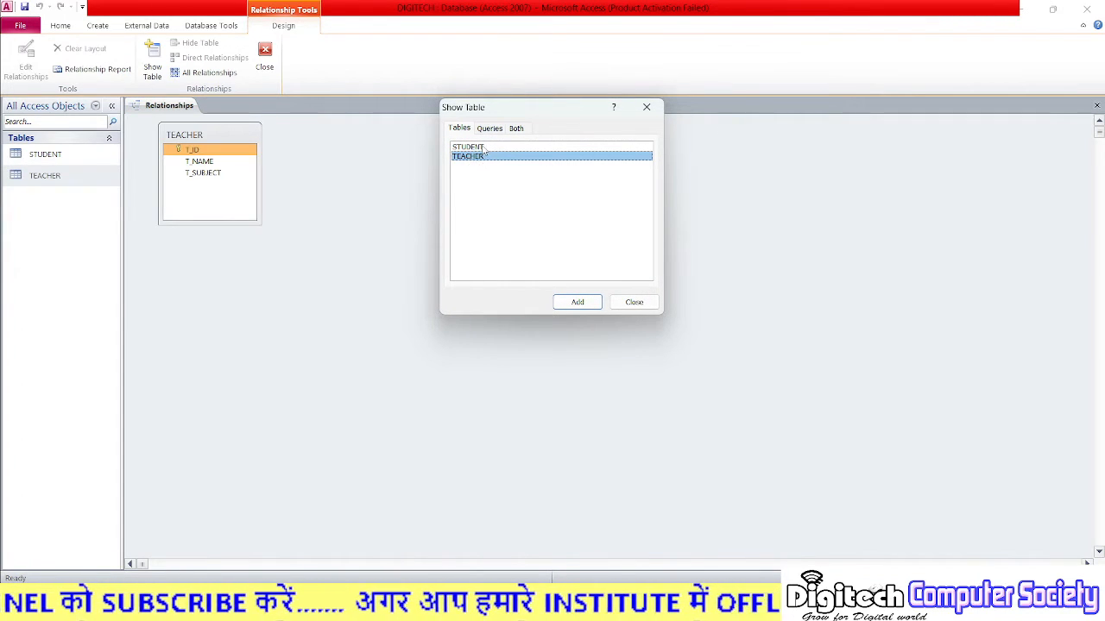
double_click(469, 147)
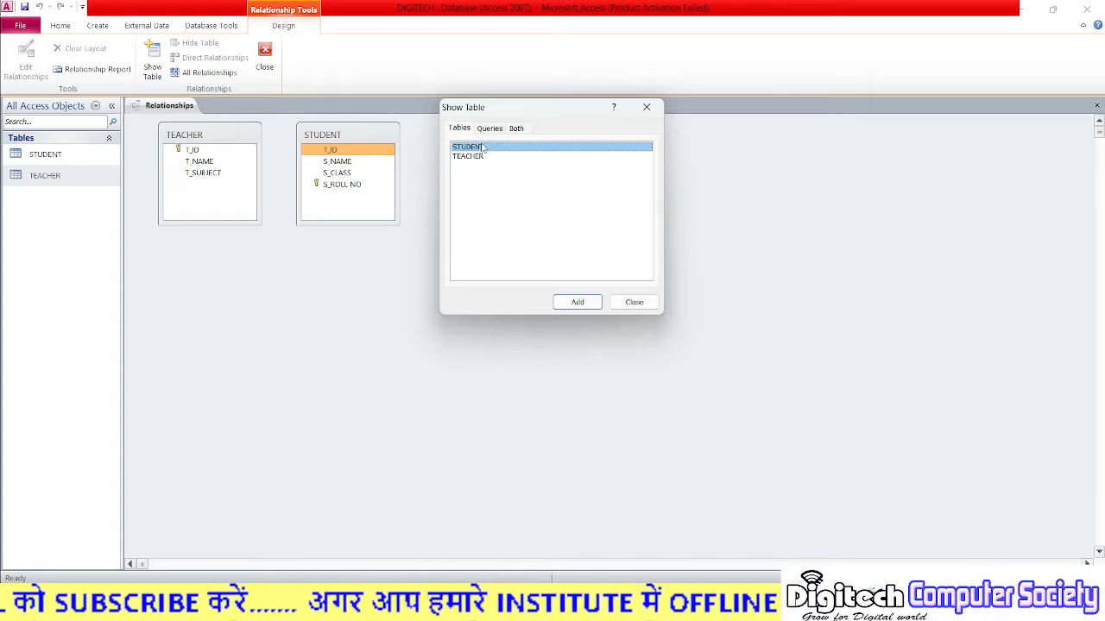
Enlarge the TEACHER and STUDENT field lists in the relationships layout and move STUDENT further away from TEACHER.
left_click(634, 302)
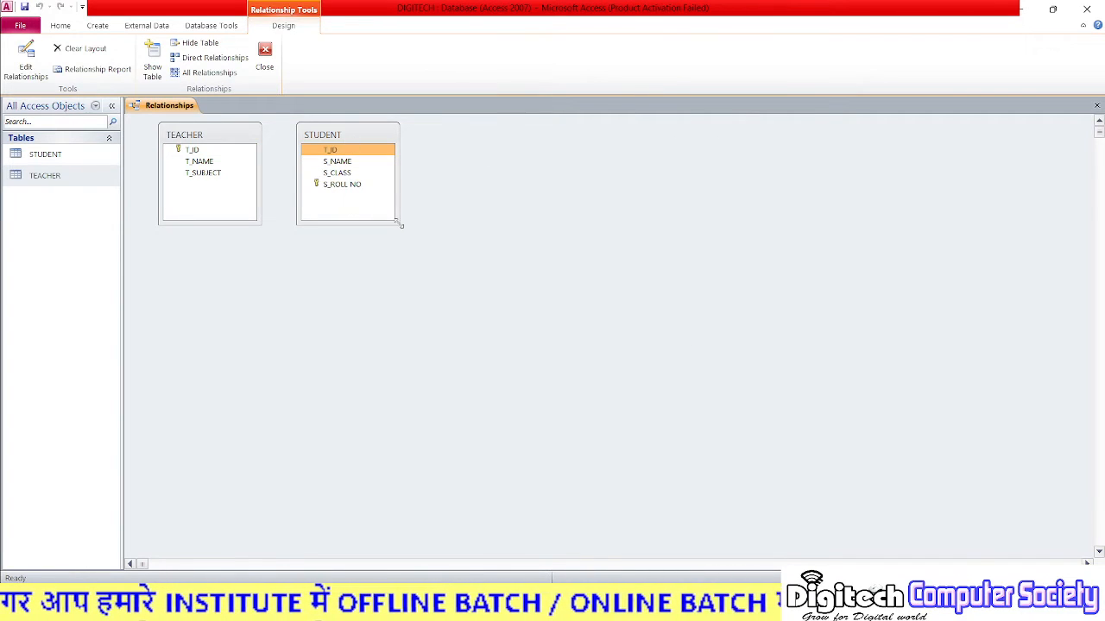
left_click_drag(399, 223, 532, 259)
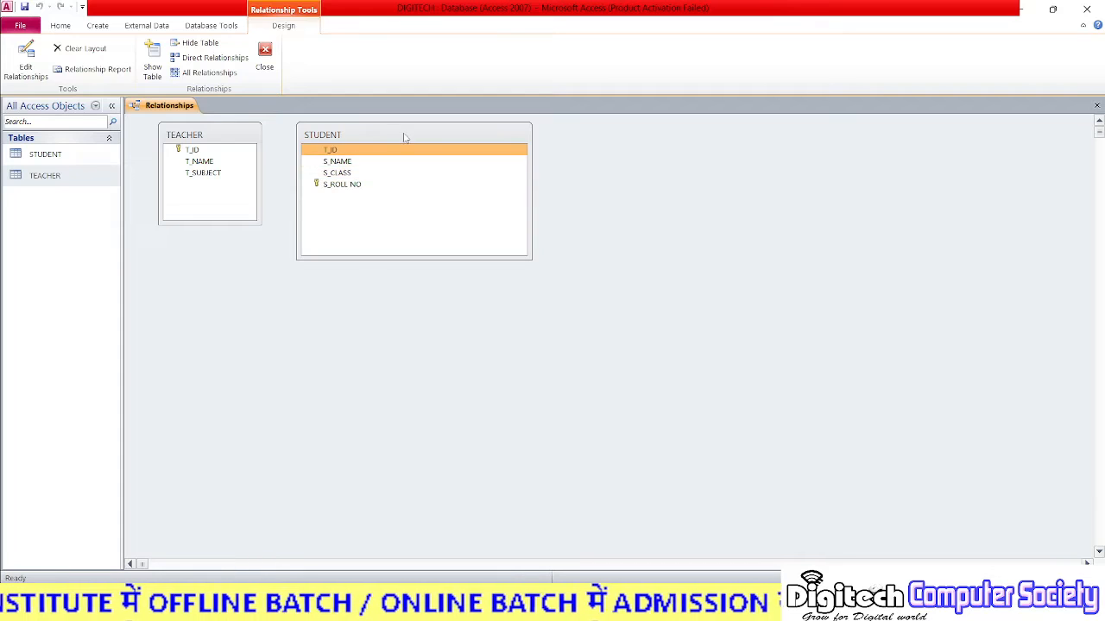
left_click_drag(404, 137, 473, 139)
left_click_drag(258, 223, 292, 277)
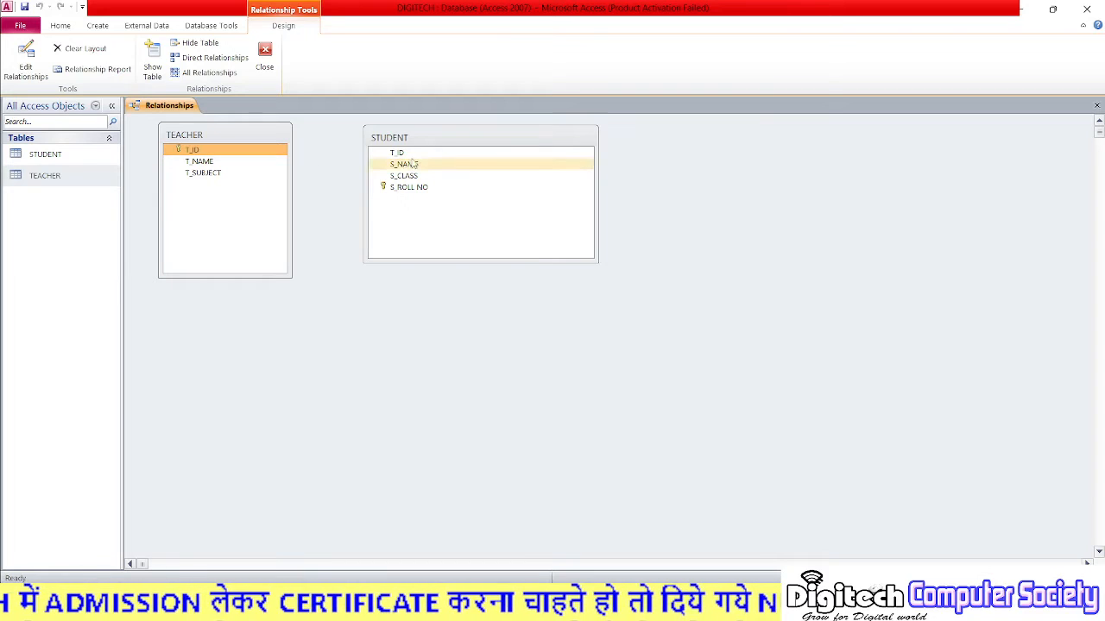
Create a relationship from T_ID in TEACHER to T_ID in STUDENT, and close the Relationships window.
left_click_drag(198, 151, 393, 153)
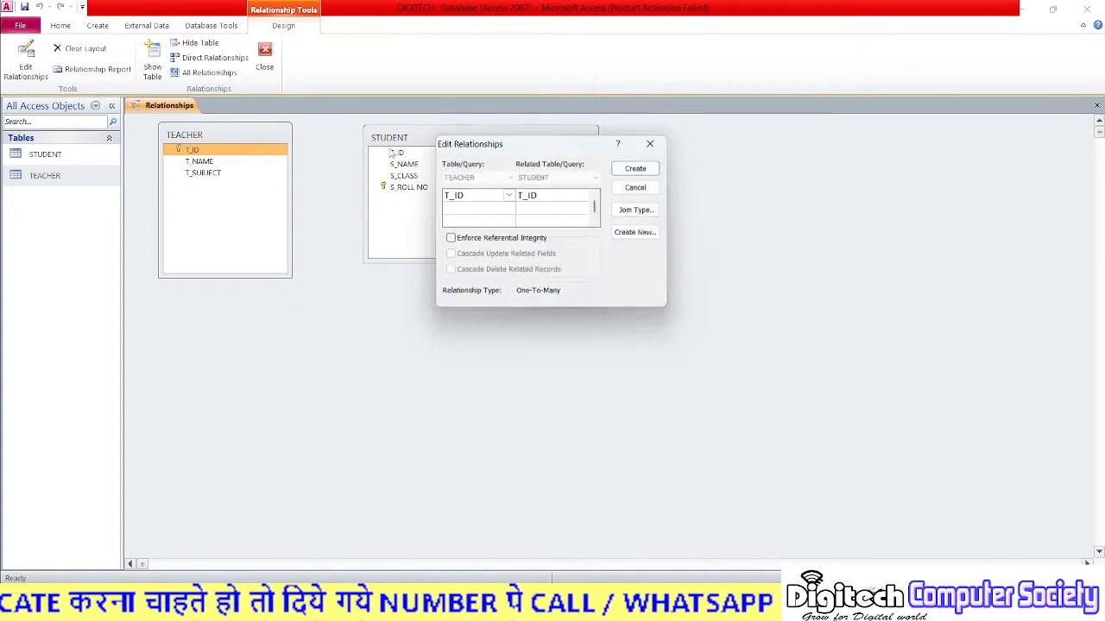
left_click(640, 168)
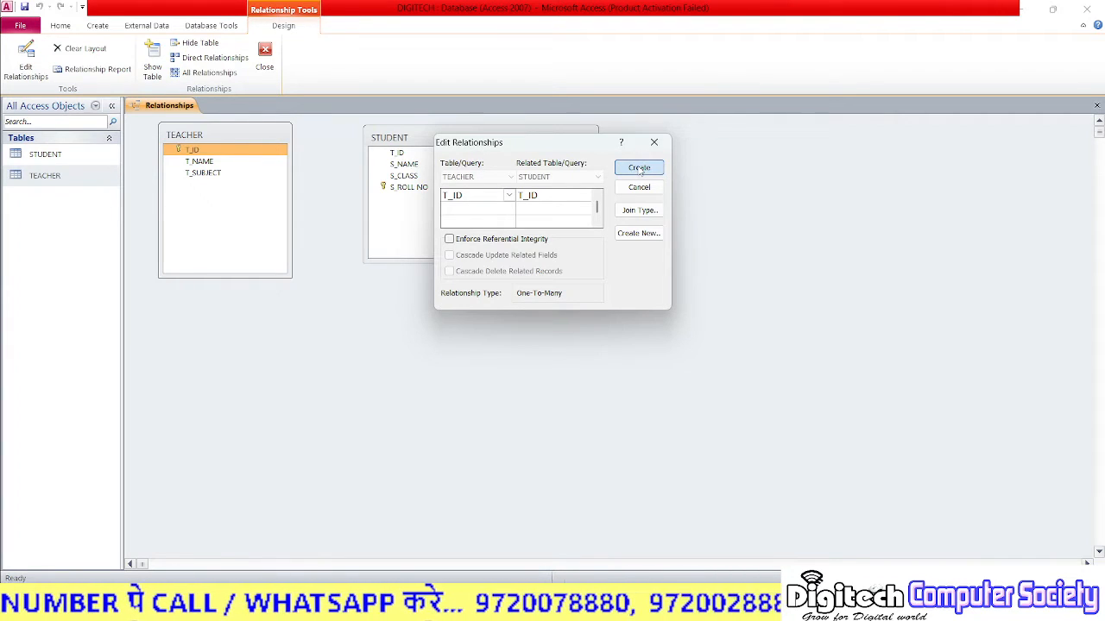
mouse_move(475, 142)
left_mouse_down()
mouse_move(493, 260)
mouse_move(556, 216)
mouse_move(508, 168)
mouse_move(446, 130)
mouse_move(491, 165)
mouse_move(487, 156)
left_mouse_up()
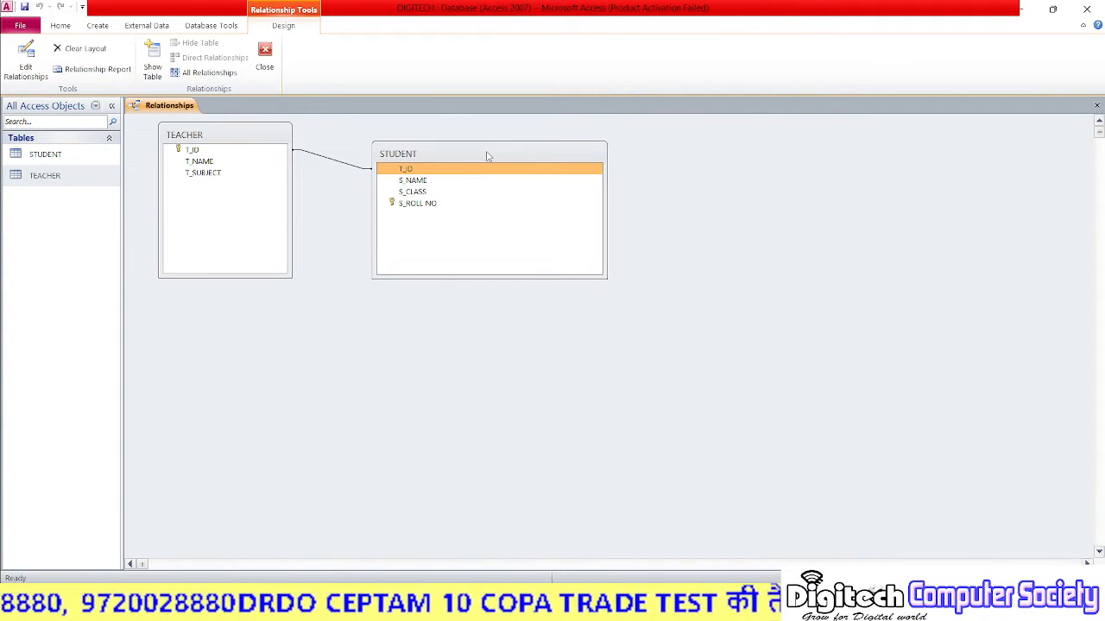
left_click(276, 60)
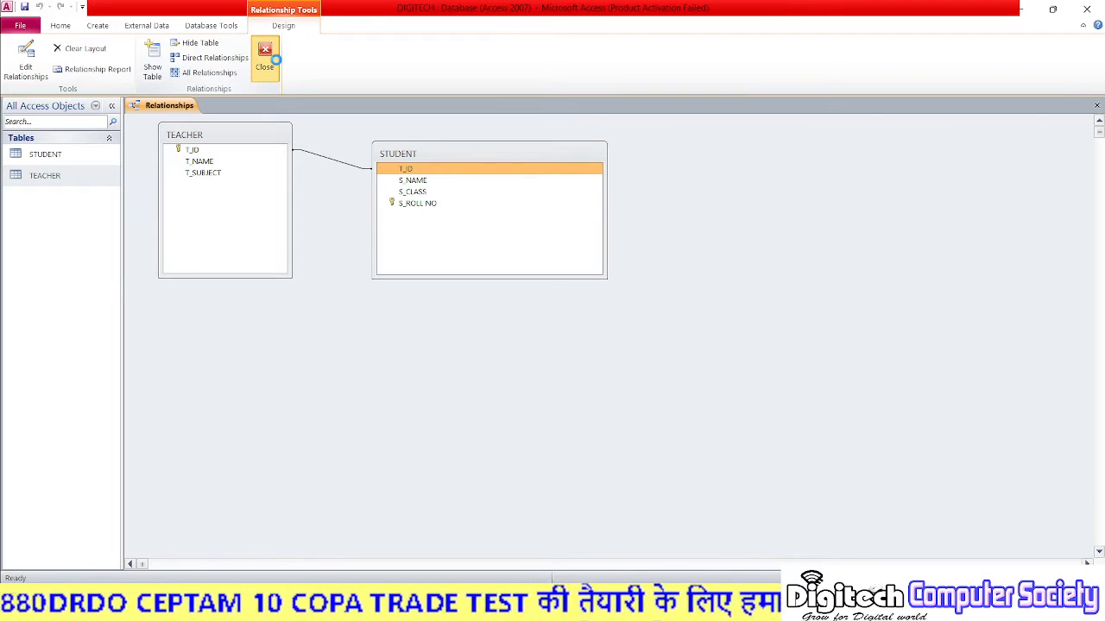
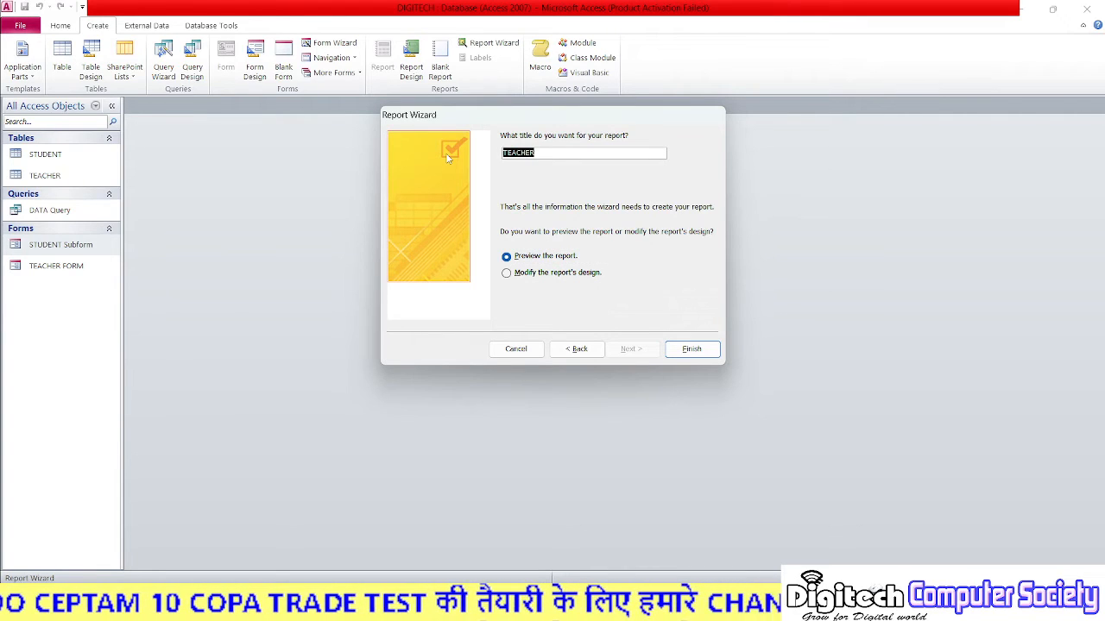
Title the report Final report and finish the Report Wizard with the preview option.
type("Final report")
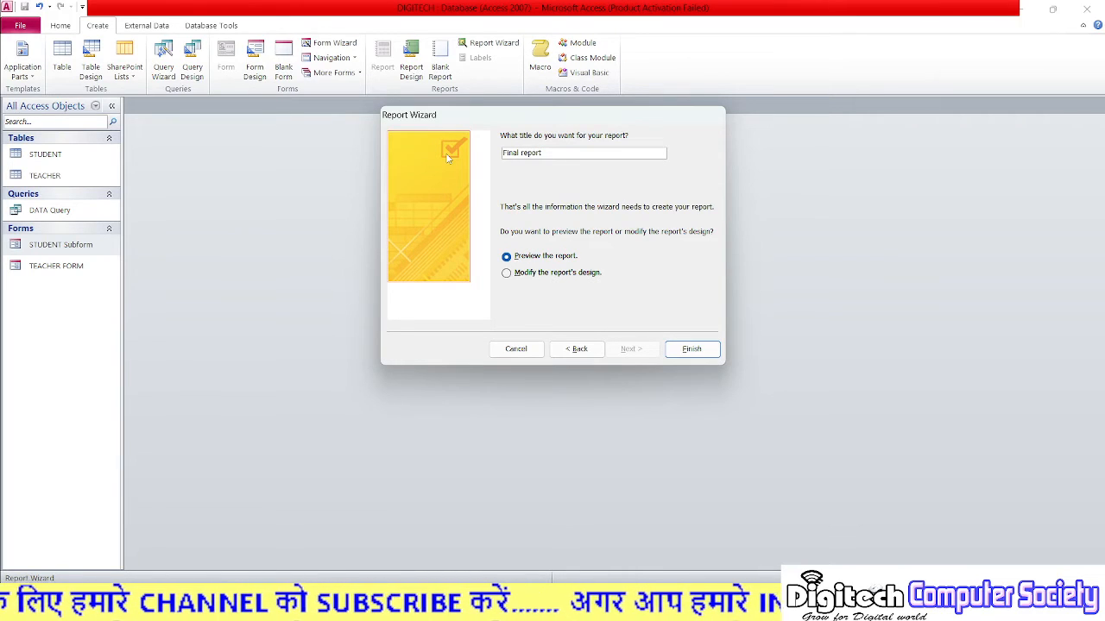
left_click(709, 348)
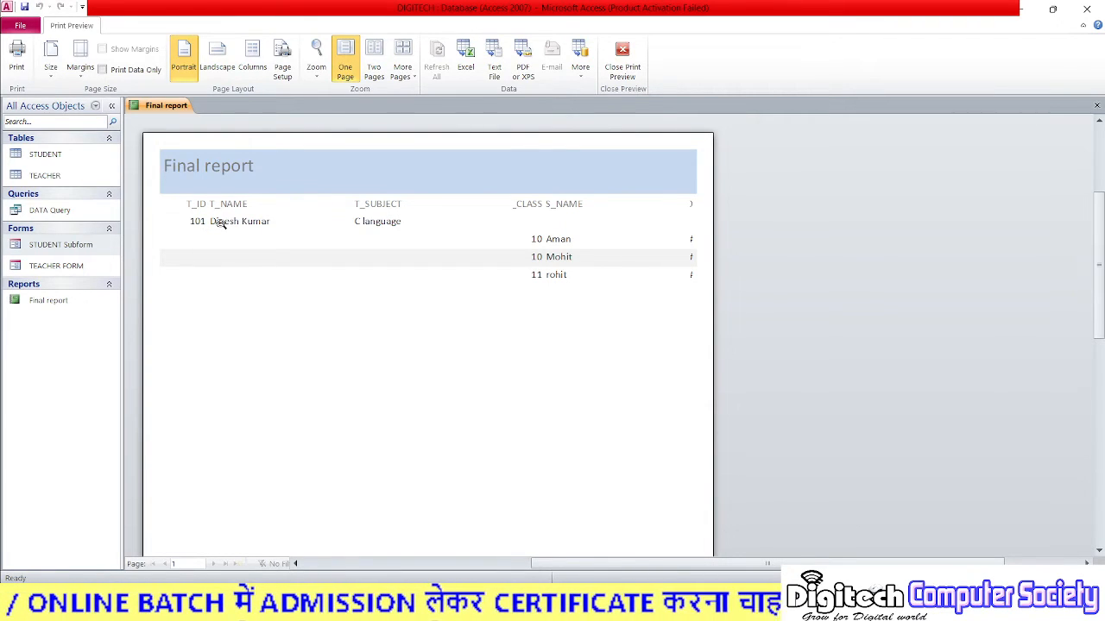
Inspect the report preview, trying landscape page orientation and switching back to portrait.
left_click(389, 221)
left_click(592, 194)
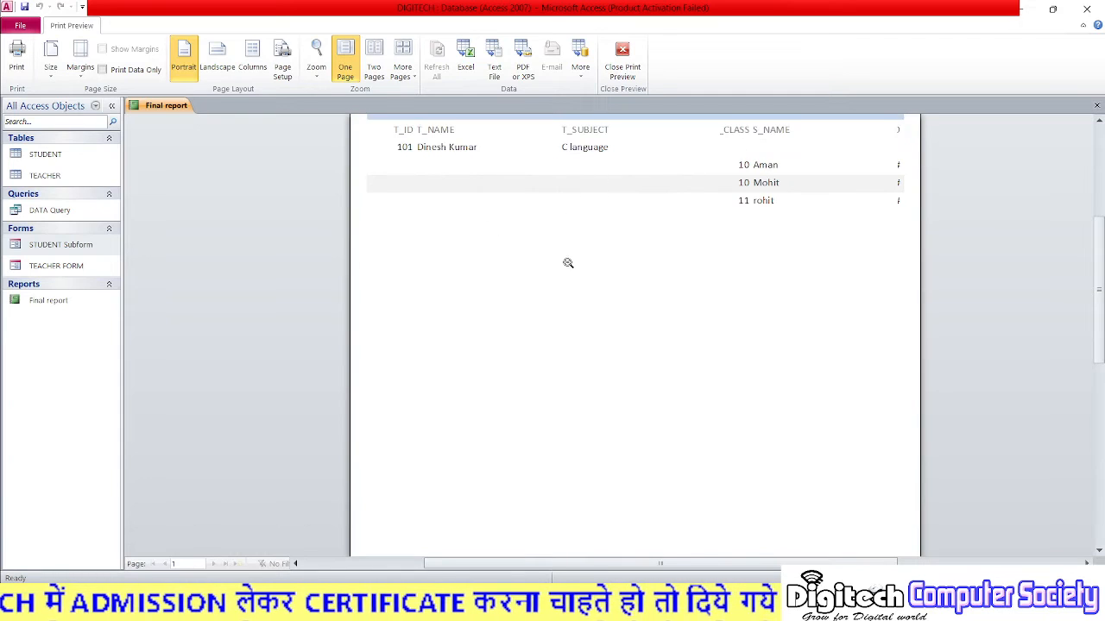
scroll(569, 261, "up", 2)
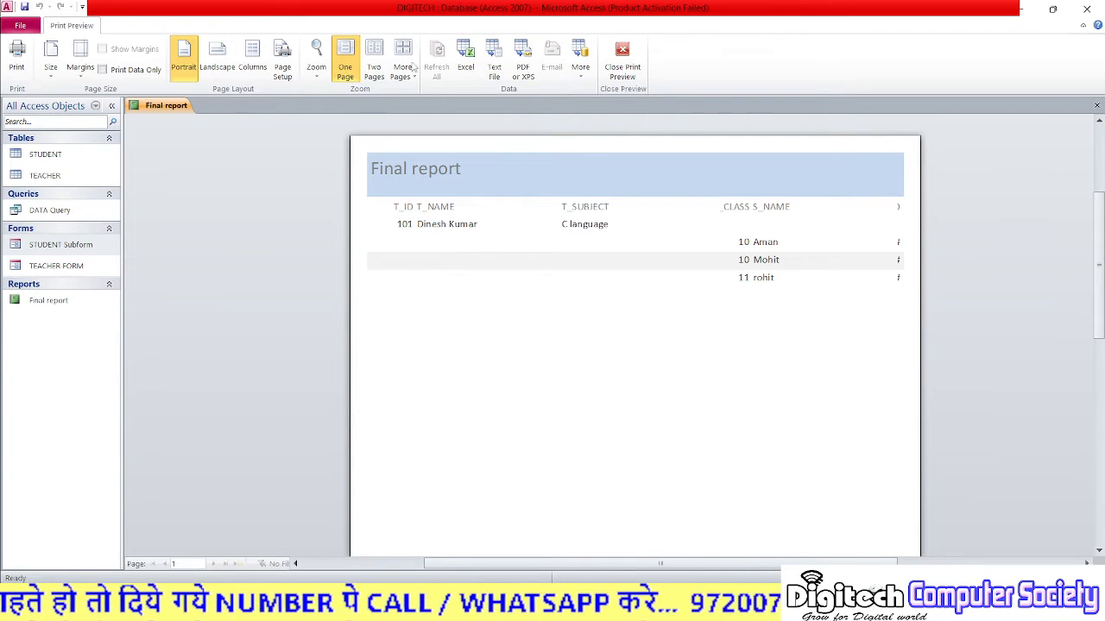
left_click(215, 75)
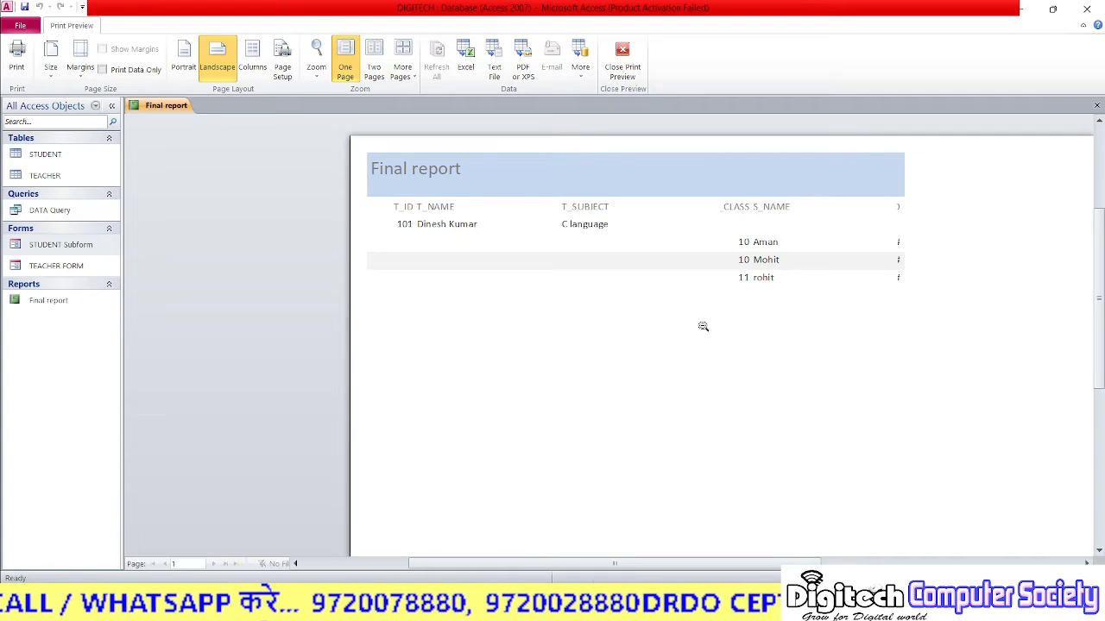
left_click(185, 76)
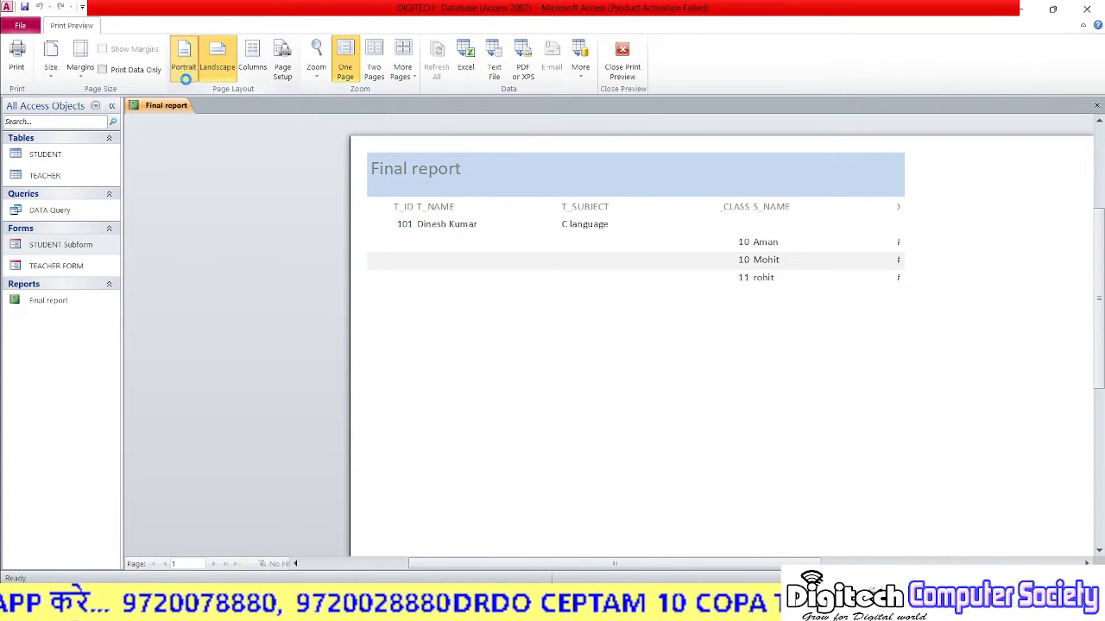
Open Final report in Design View.
left_click(36, 302)
right_click(36, 303)
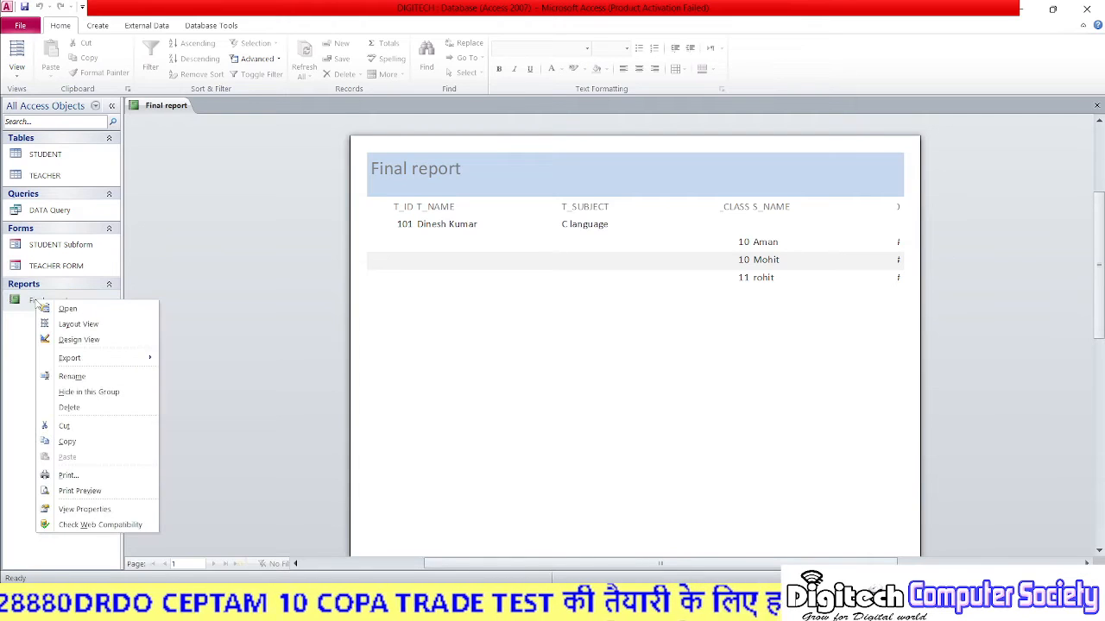
left_click(63, 340)
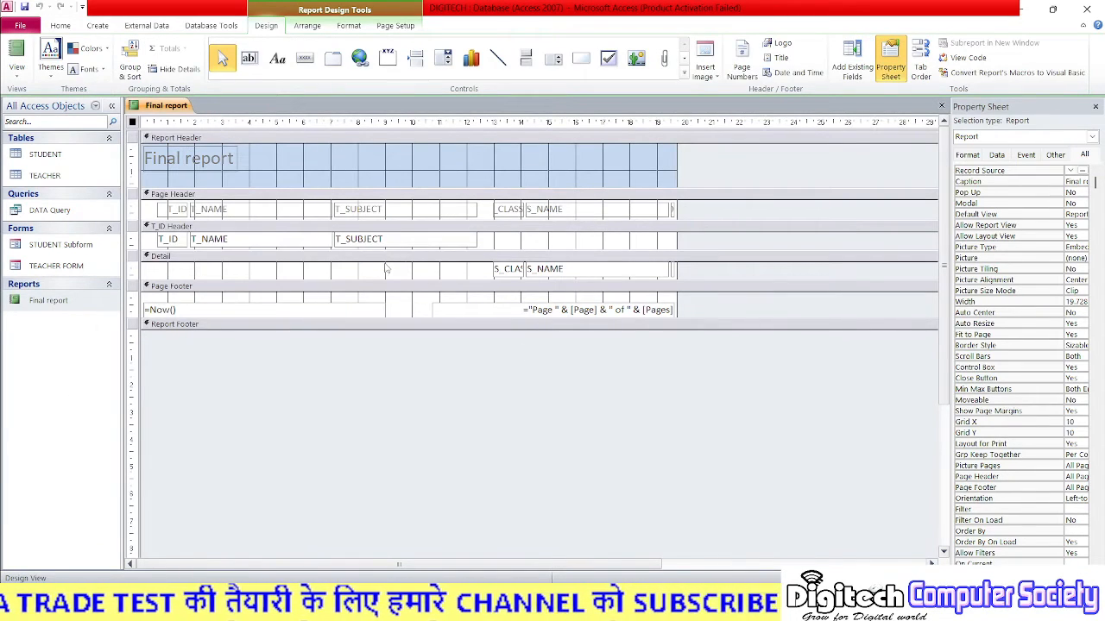
Enlarge the Report Footer and Detail sections to about 1.6 cm high each, and make the Page Footer section taller.
left_click(284, 212)
left_click(319, 243, "shift")
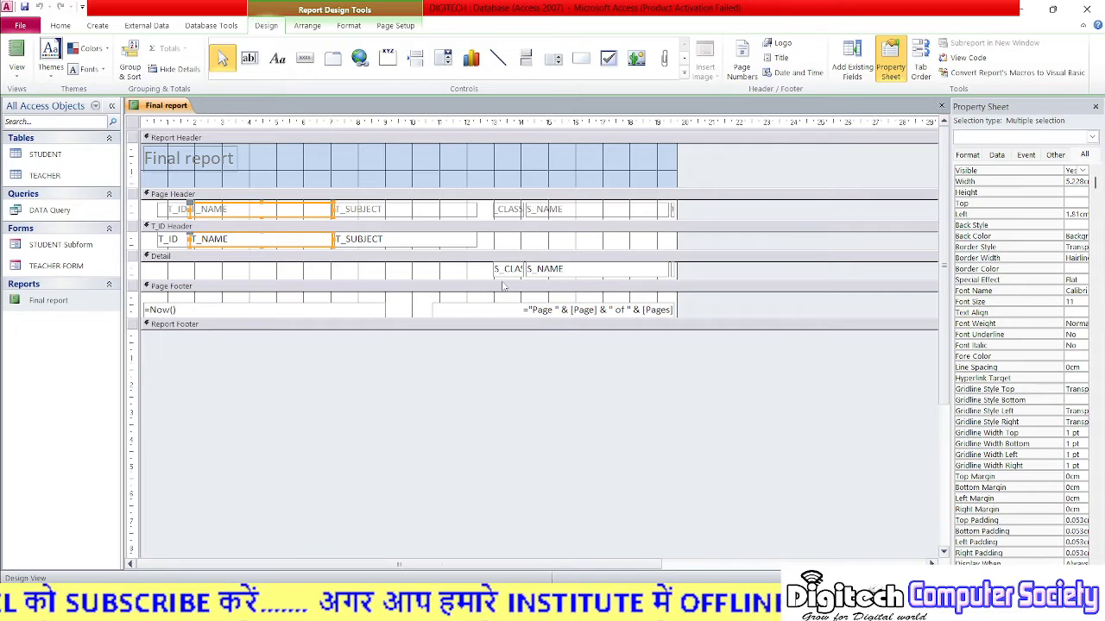
left_click_drag(522, 328, 527, 375)
left_click(506, 325)
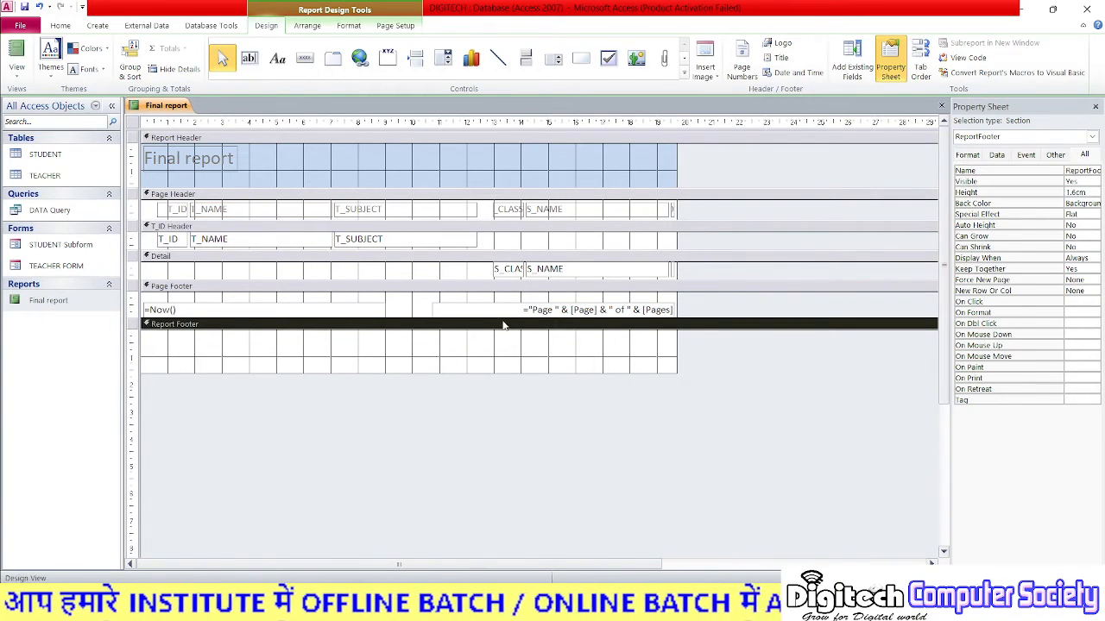
left_click_drag(501, 318, 505, 352)
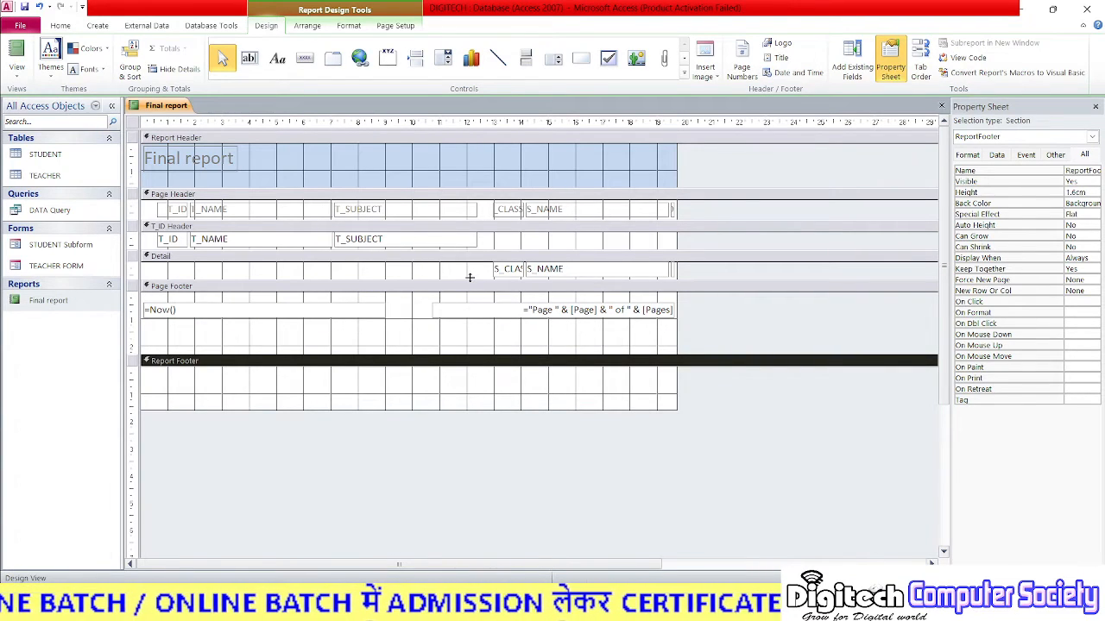
left_click_drag(469, 280, 470, 305)
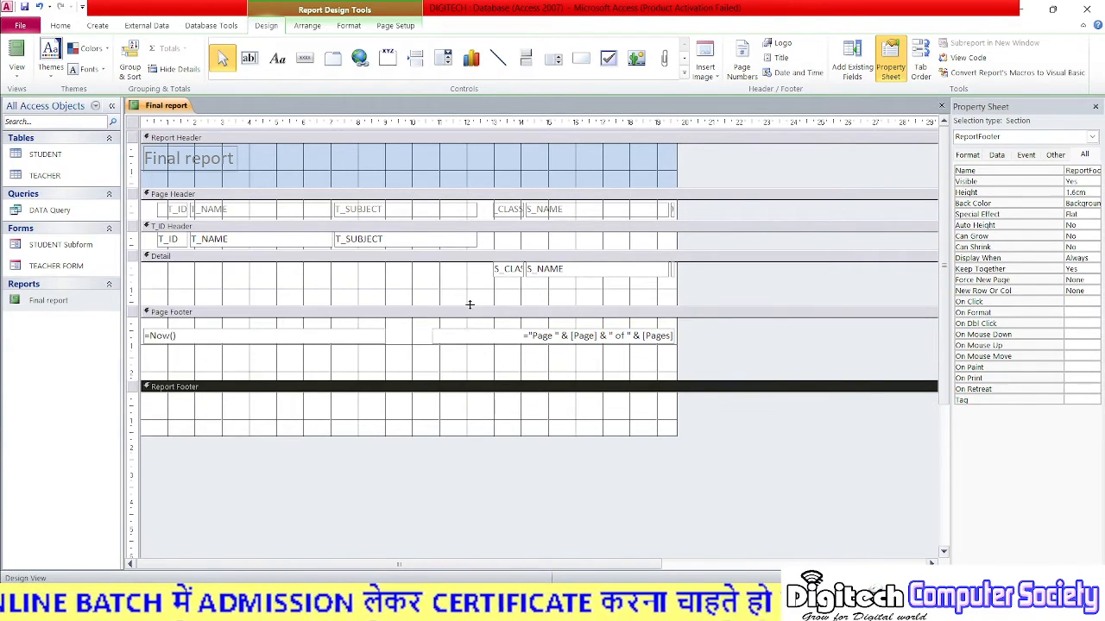
In the Detail section, place S_CLASS, S_NAME and S_ROLL NO about 2, 4 and 10.1 cm from the left, widening S_ROLL NO to about 2.3 cm.
left_click_drag(509, 273, 211, 277)
left_click_drag(607, 280, 329, 278)
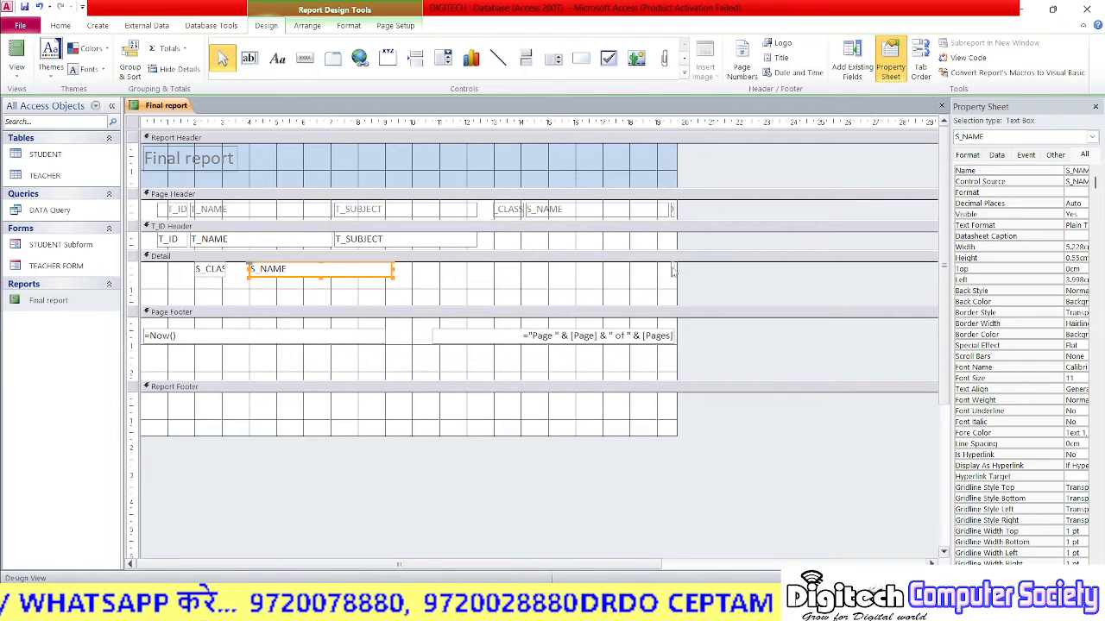
left_click(673, 275)
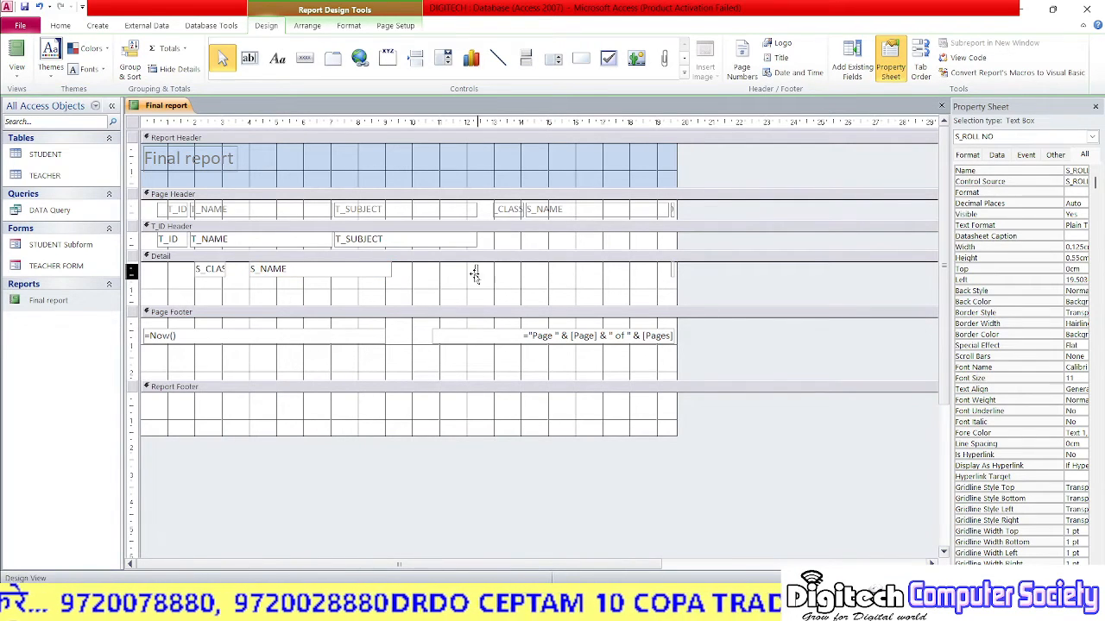
left_click_drag(415, 269, 481, 269)
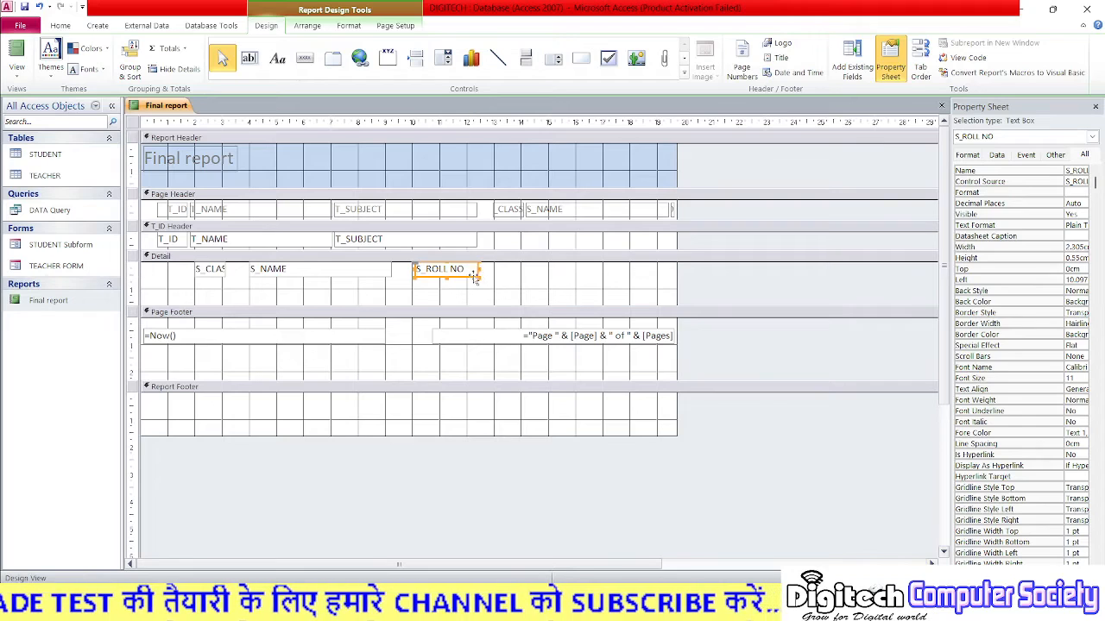
Widen the S_CLASS text box in the Detail section to about 1.6 cm so its full name fits.
left_click(207, 270, "shift")
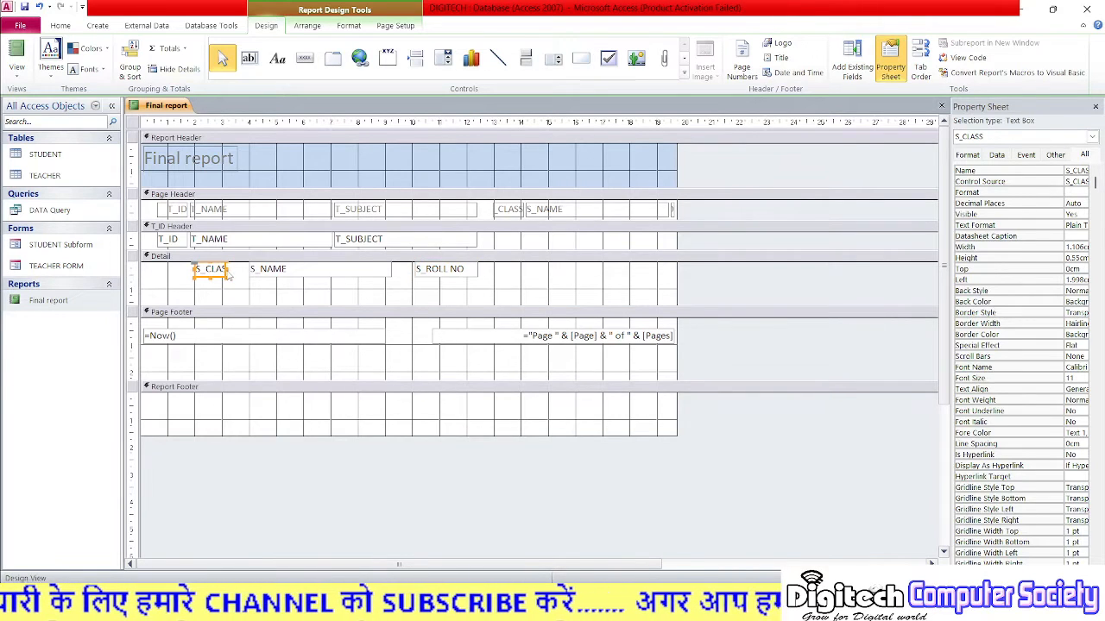
left_click_drag(238, 269, 238, 270)
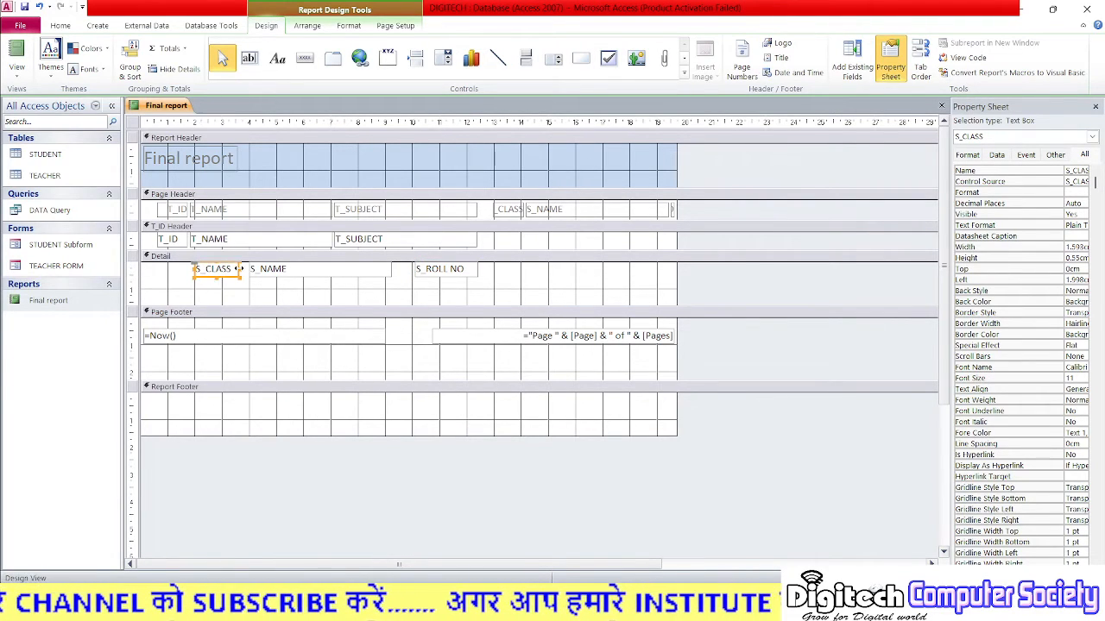
left_click(382, 299)
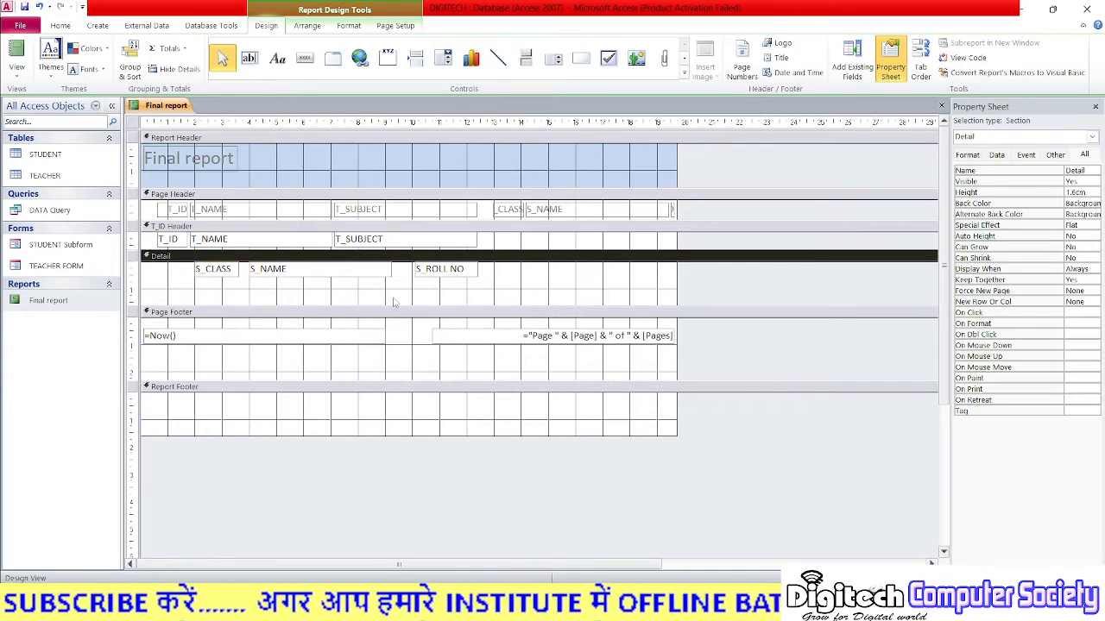
left_click(512, 226)
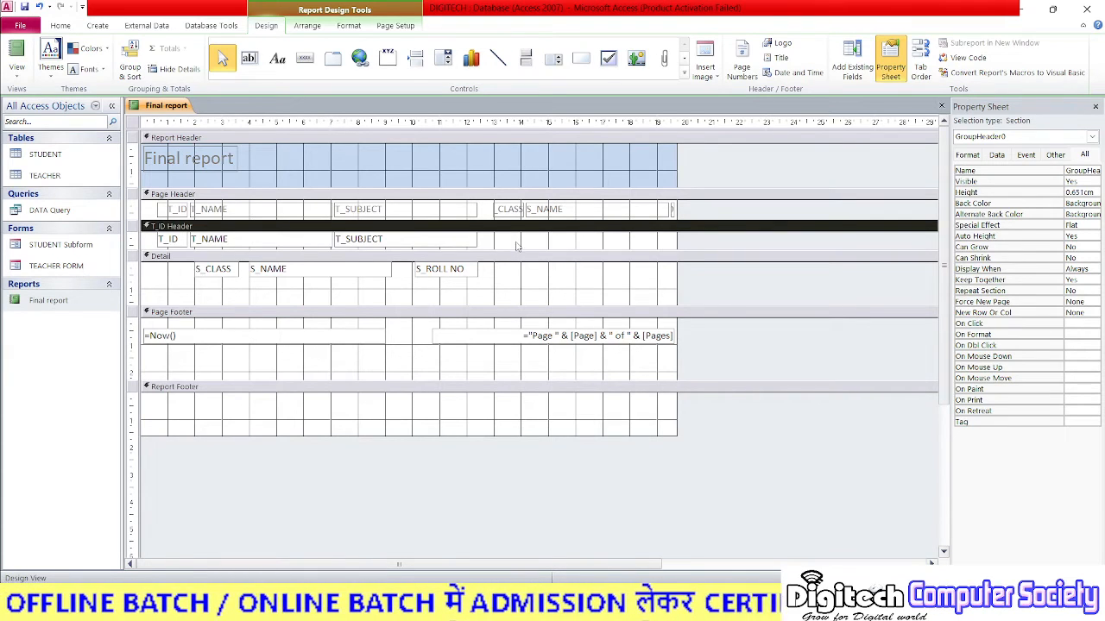
left_click(50, 303)
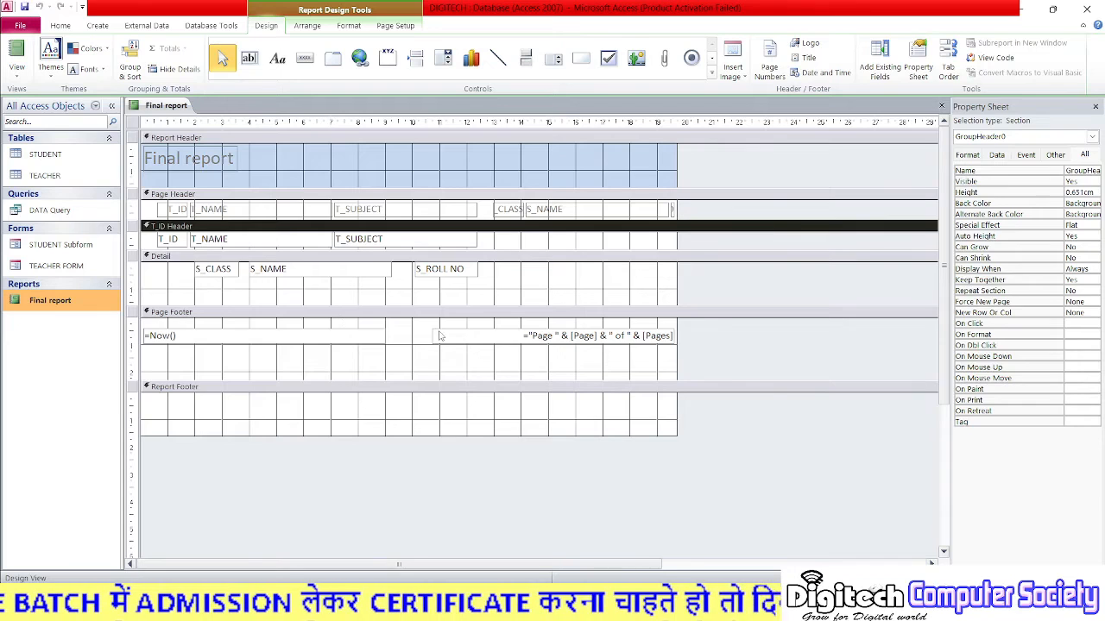
In the Page Footer, move the page number box closer to the date box and narrow the date box to about 3.1 cm.
left_click_drag(461, 343, 337, 335)
left_click(330, 339)
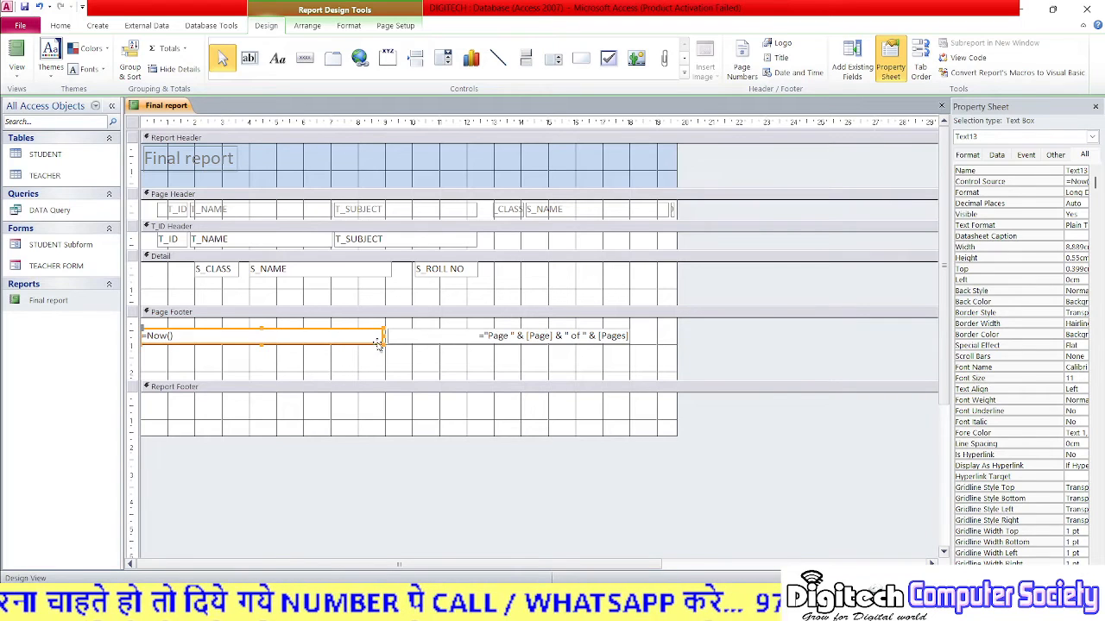
left_click(387, 339)
left_click(380, 336)
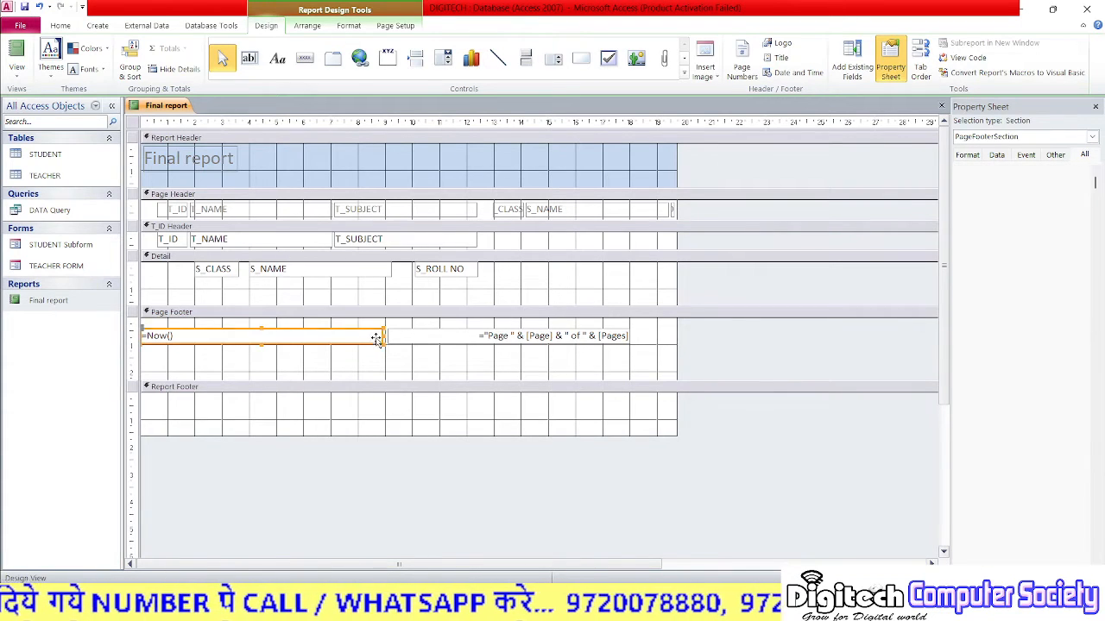
left_click_drag(351, 334, 227, 333)
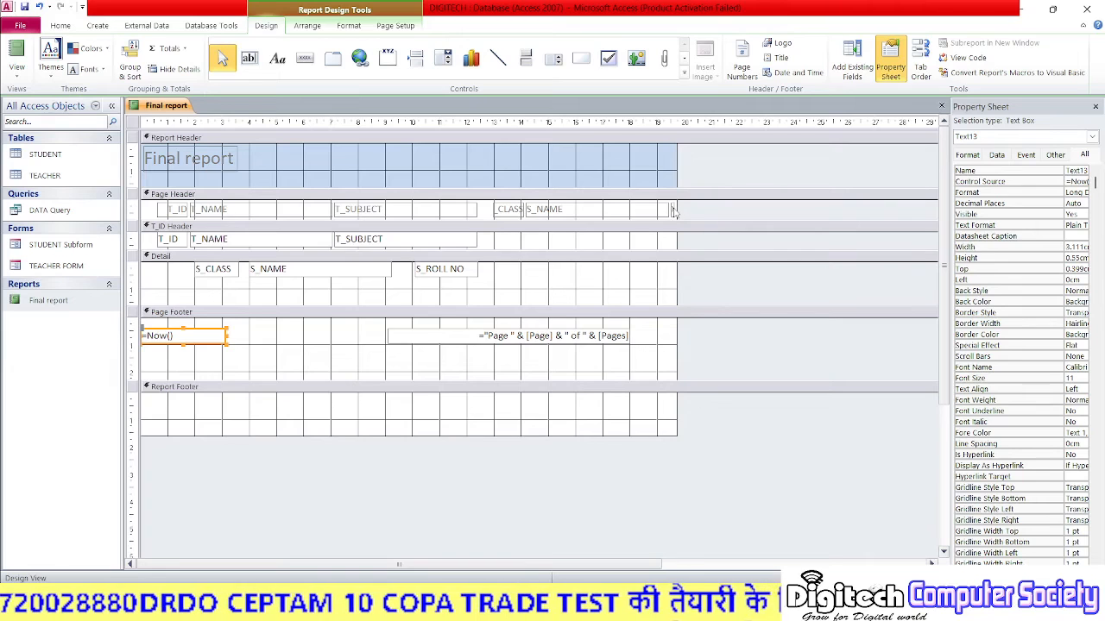
Narrow the S_NAME label in the Page Header to about 4.2 cm.
left_click(497, 212)
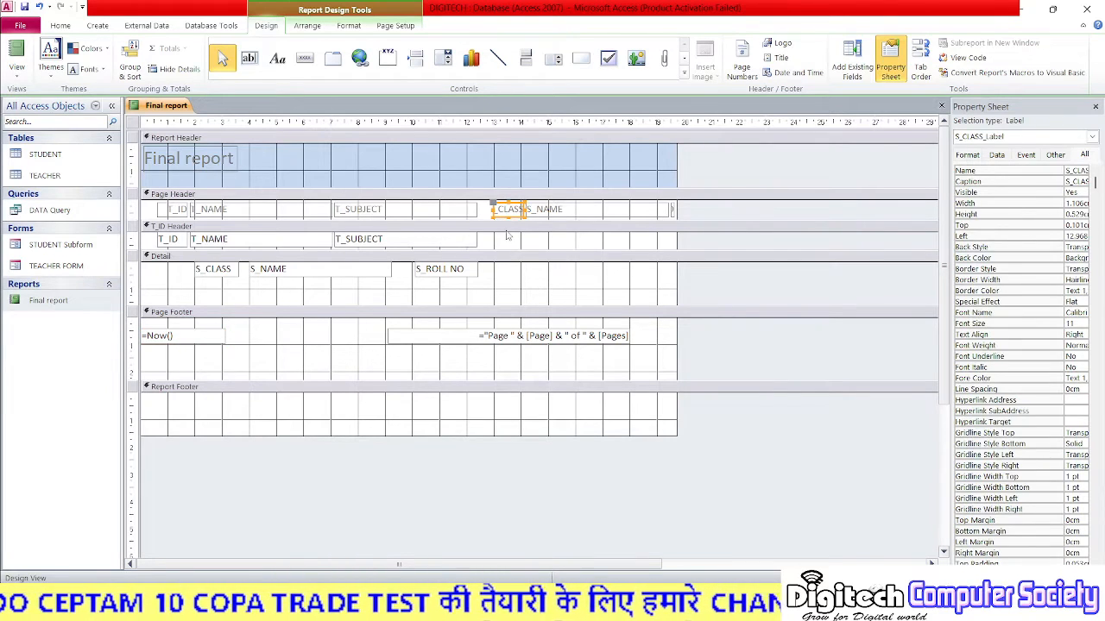
left_click(508, 228)
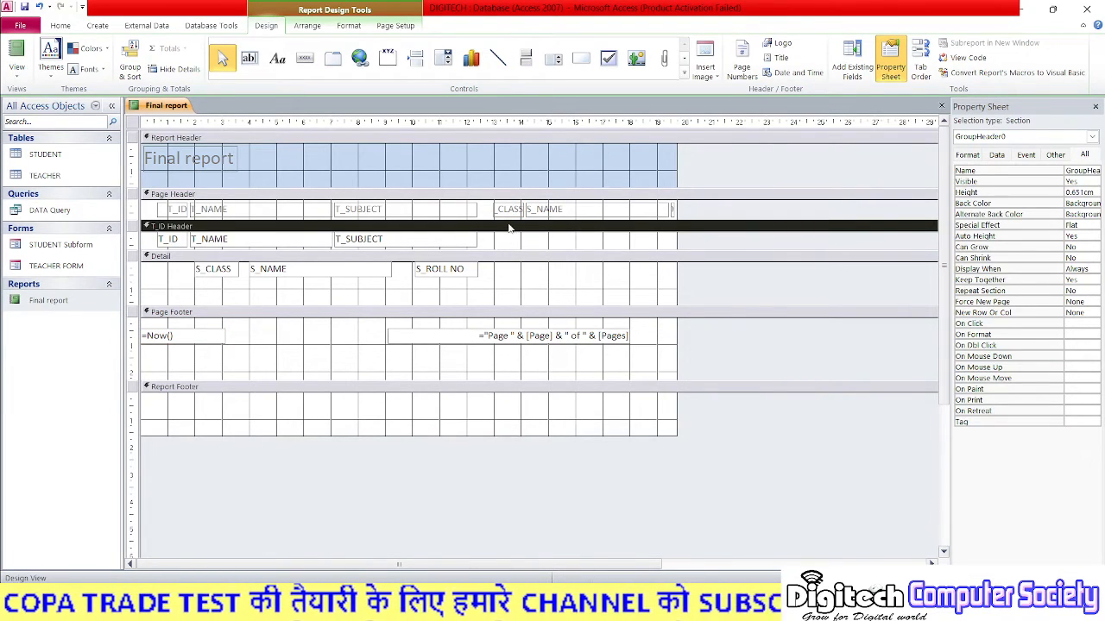
left_click(654, 210)
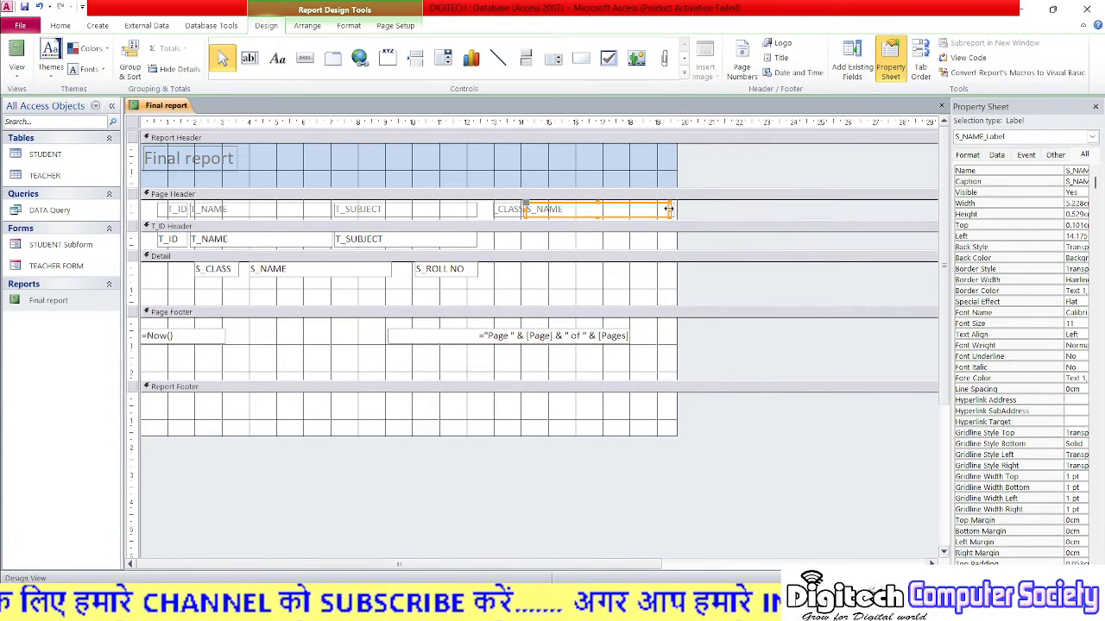
left_click_drag(648, 208, 643, 209)
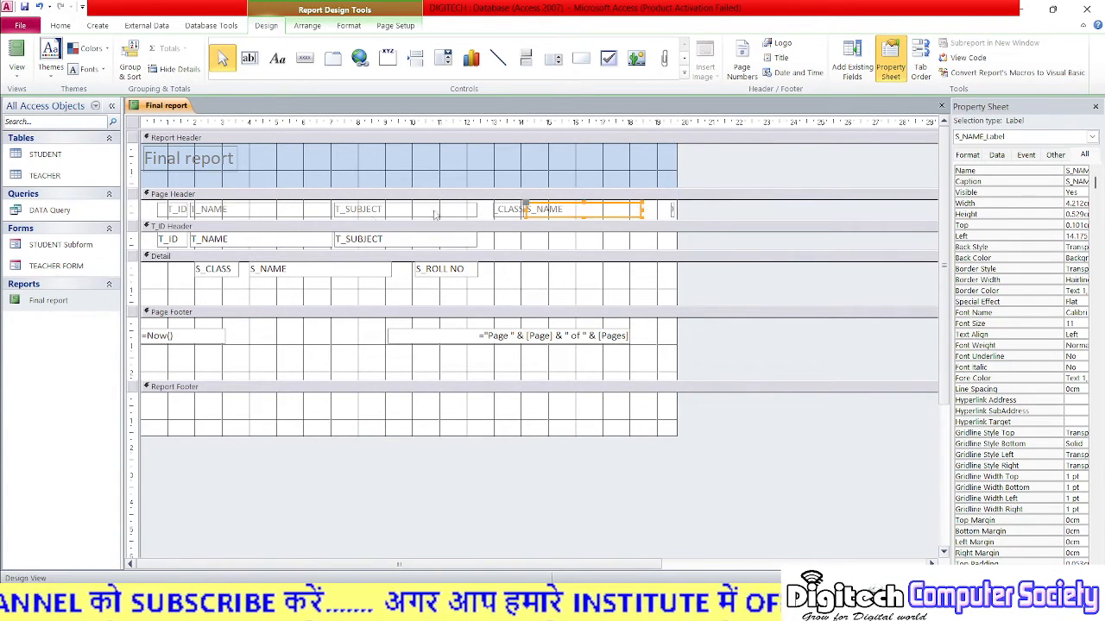
In the Page Header, widen the S_ROLL NO label to about 1.1 cm and shift the S_CLASS, S_NAME and S_ROLL NO labels slightly left.
left_click(671, 210)
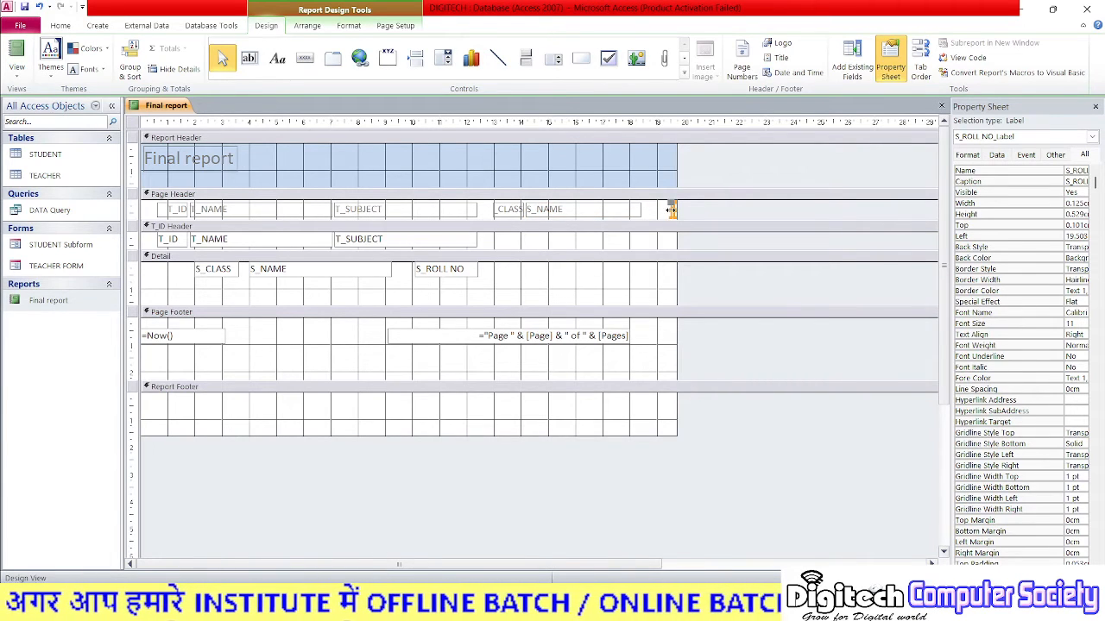
left_click_drag(655, 209, 649, 210)
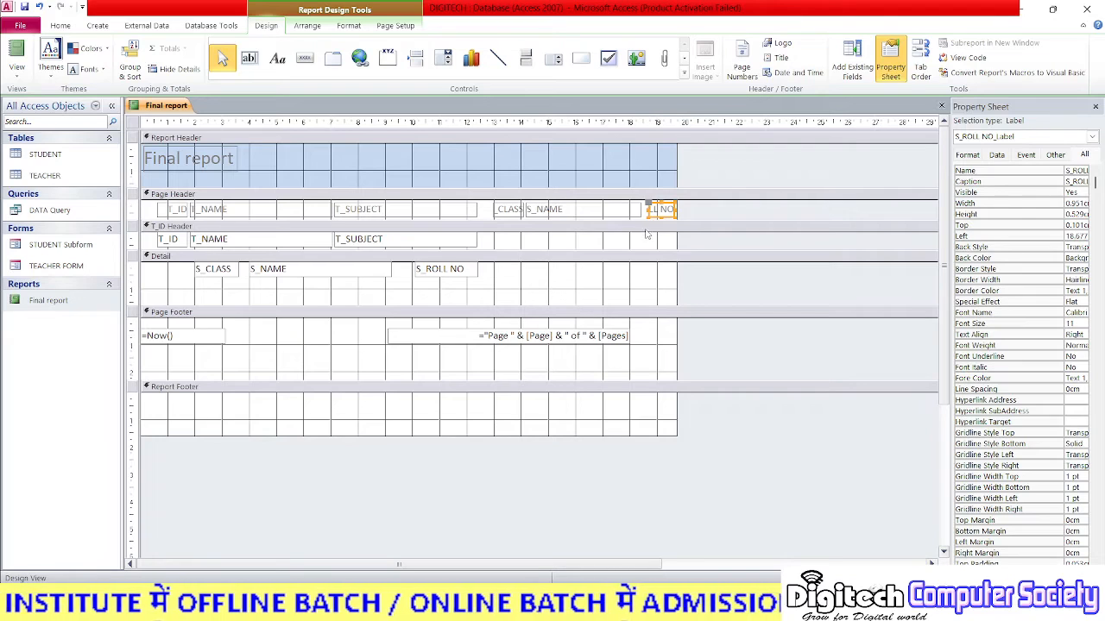
left_click(649, 247)
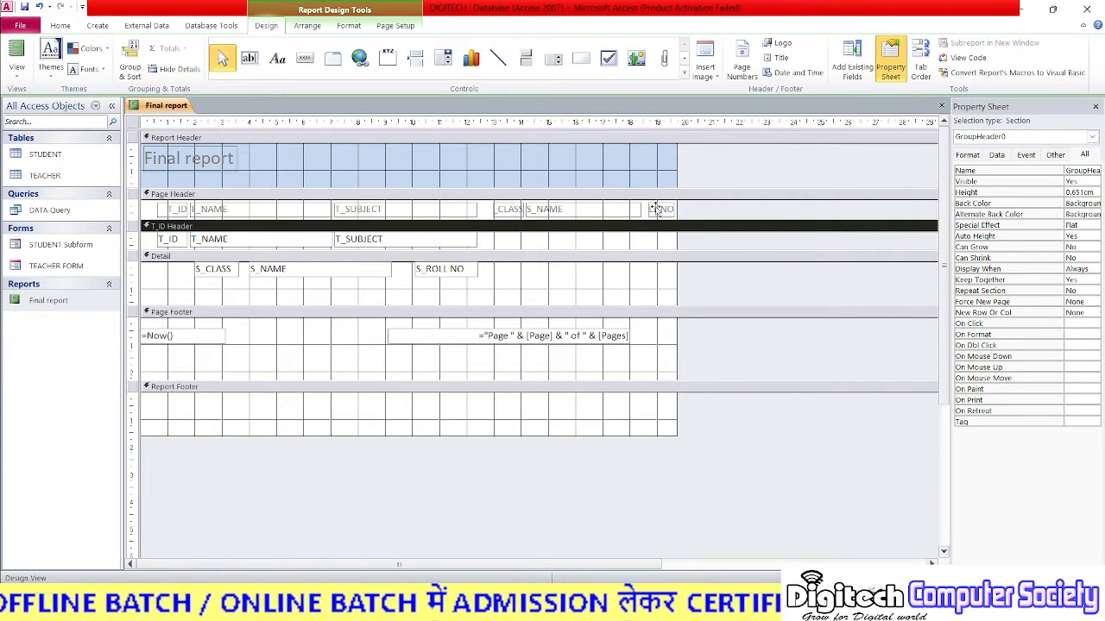
left_click(660, 210)
left_click_drag(645, 209, 638, 210)
left_click_drag(499, 209, 491, 209)
left_click_drag(586, 216, 579, 216)
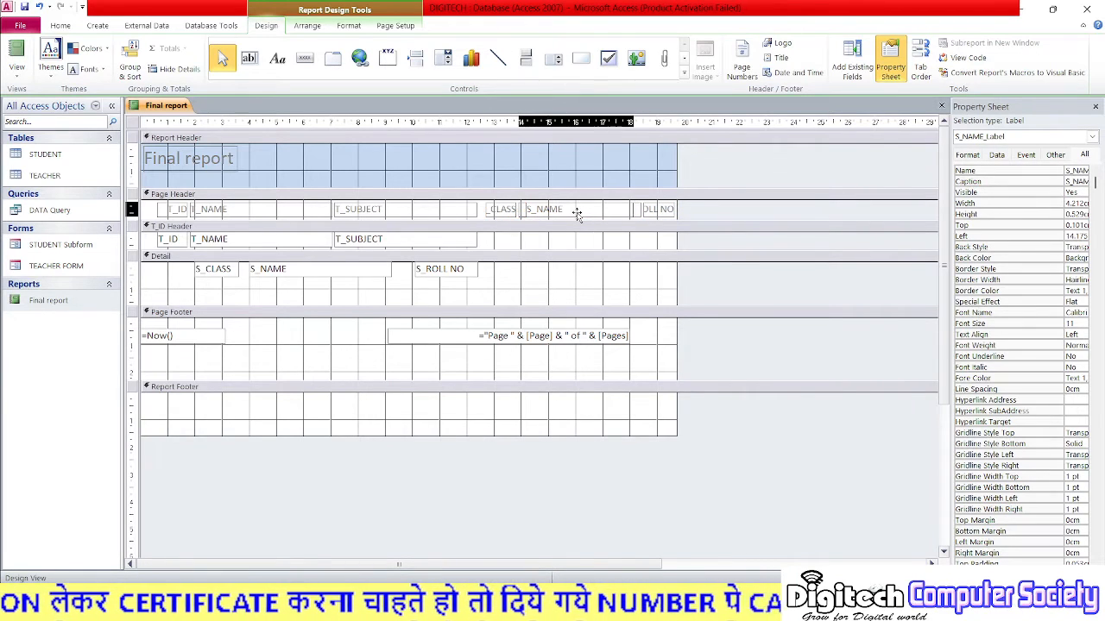
left_click(651, 210)
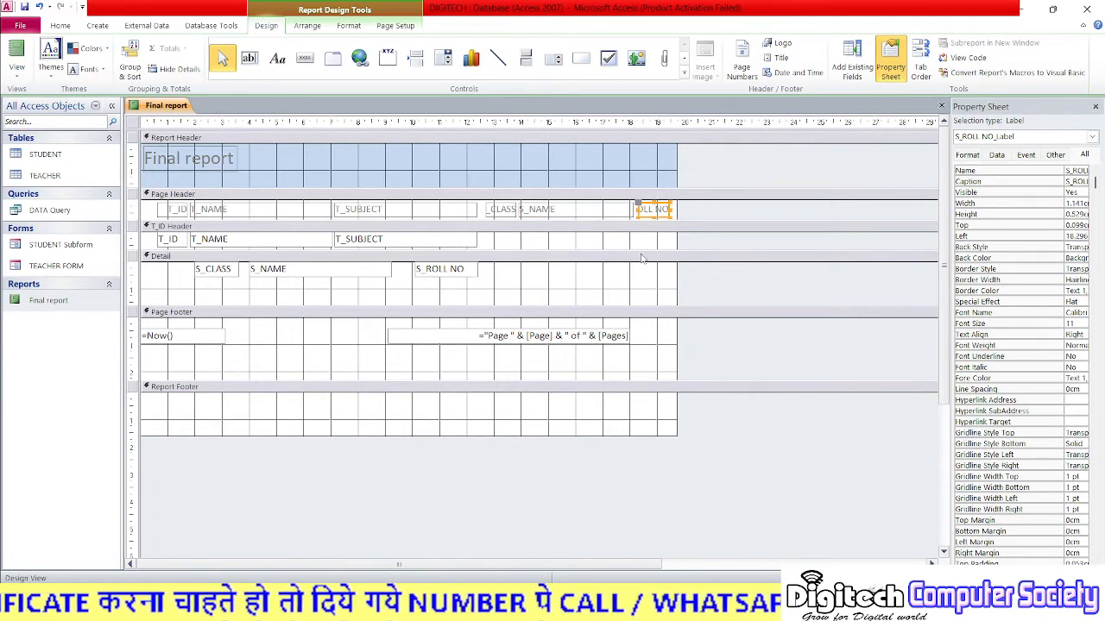
left_click(640, 256)
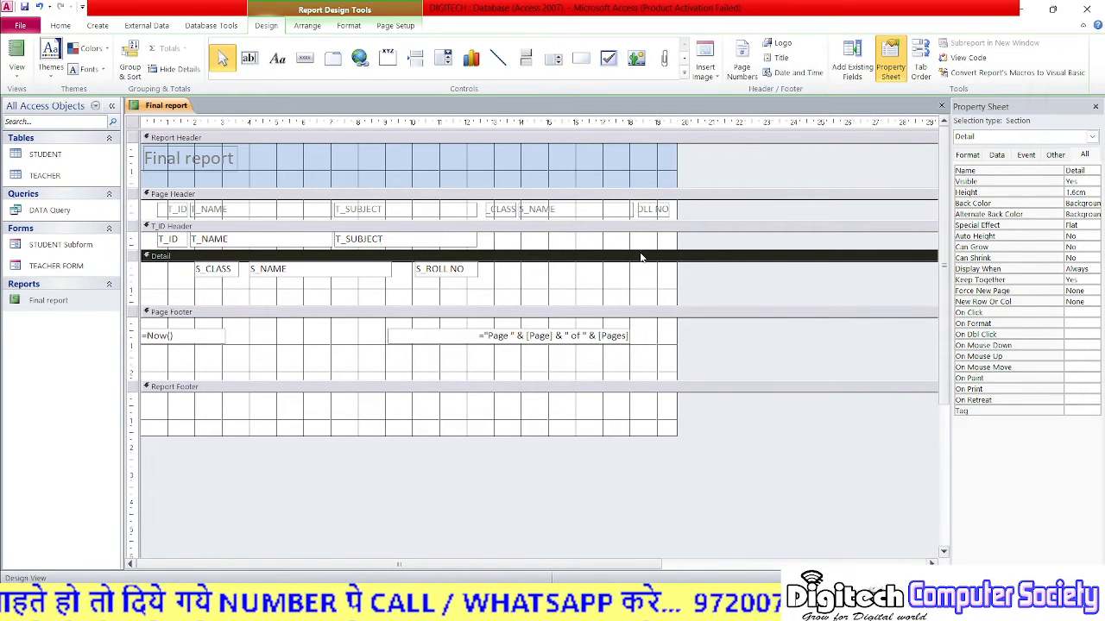
Close the design of Final report and open the report in Report View.
right_click(177, 105)
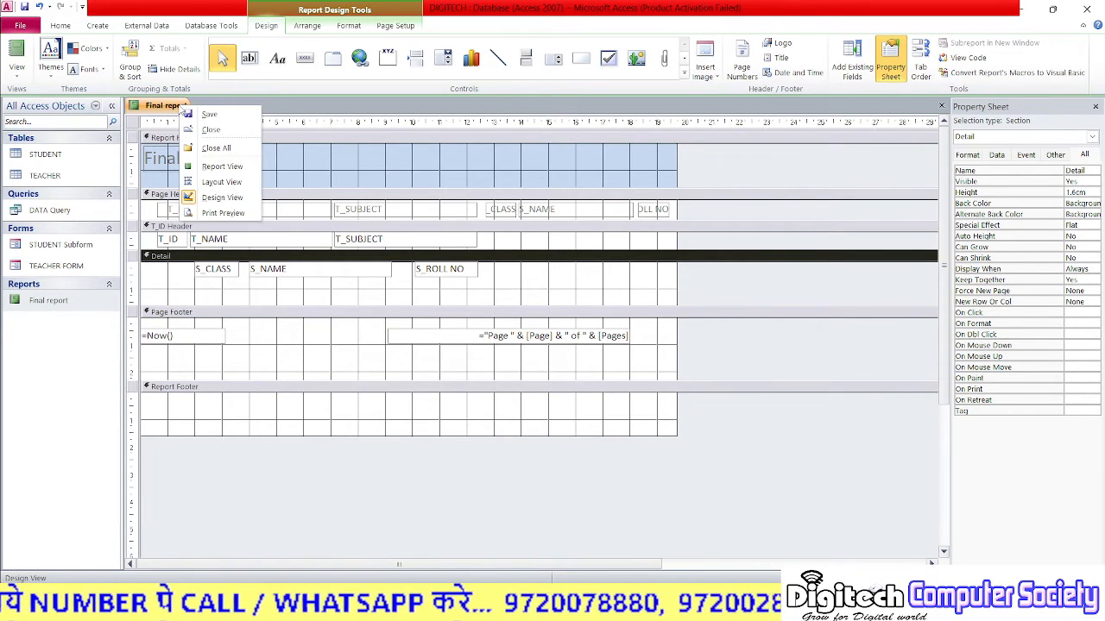
left_click(211, 129)
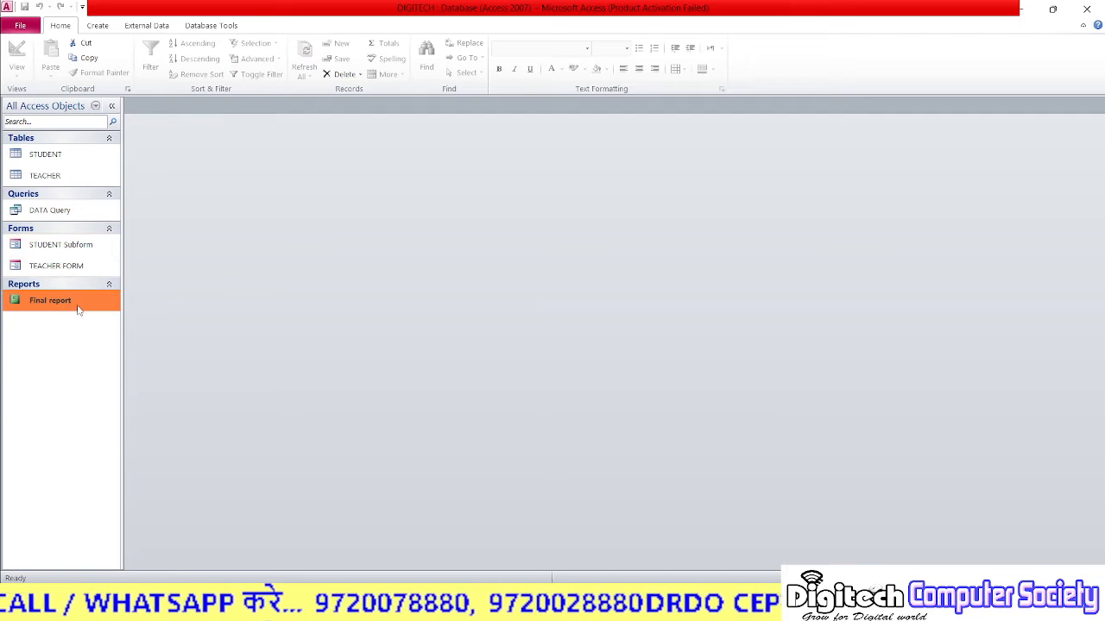
double_click(77, 306)
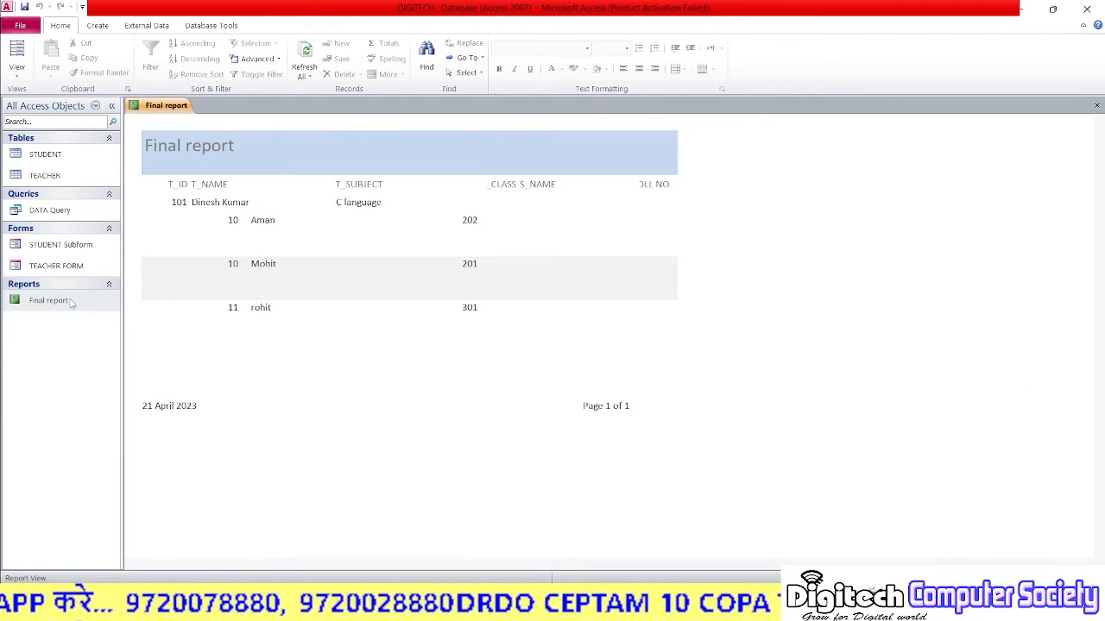
Examine how the teacher and student values line up with their column headings in Final report.
left_click(190, 206)
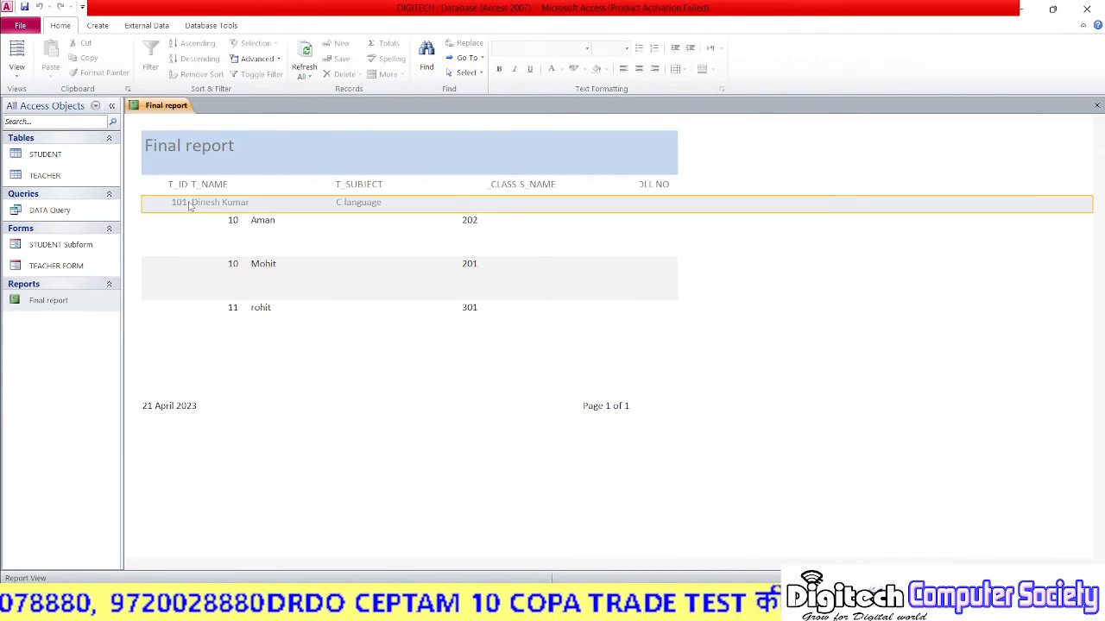
left_click(384, 203)
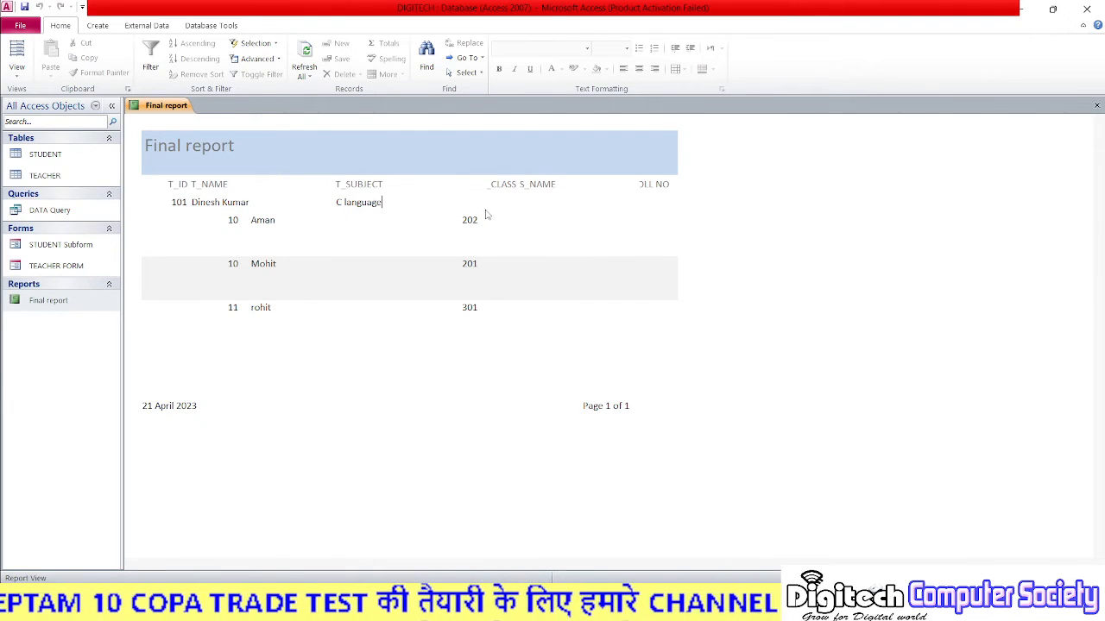
left_click(522, 192)
left_click(278, 223)
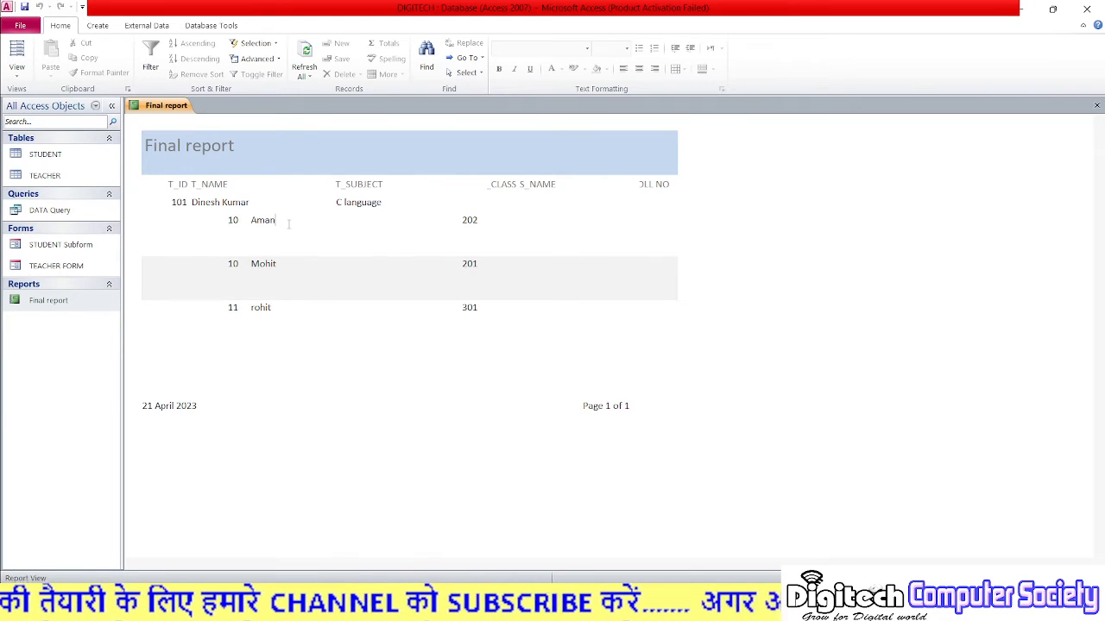
left_click(503, 205)
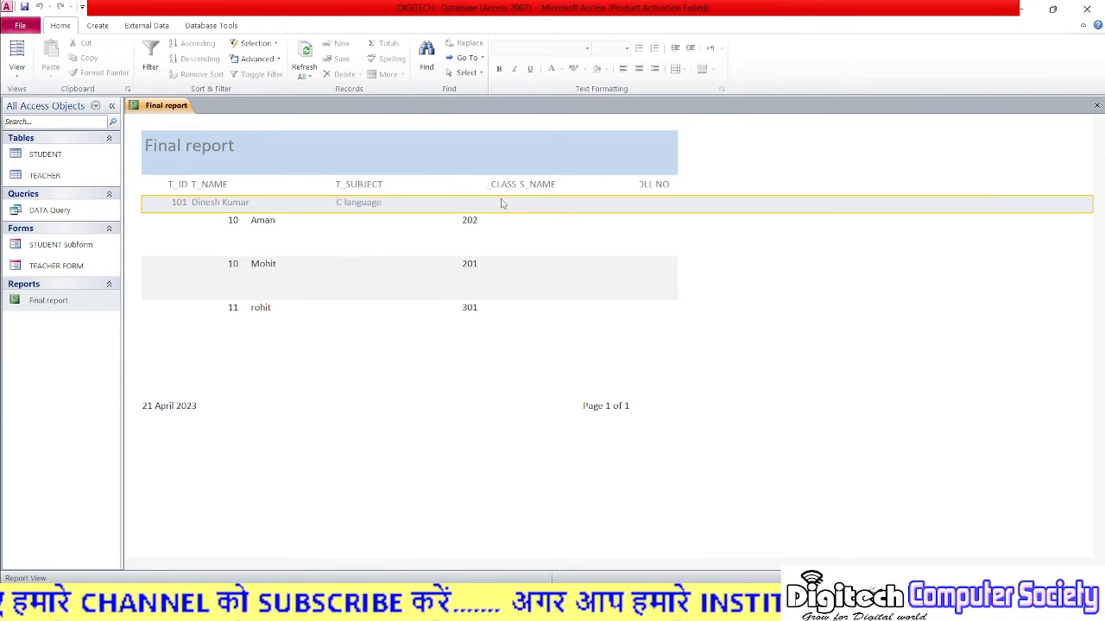
left_click(188, 218)
left_click(189, 218)
left_click(229, 202)
left_click(537, 187)
left_click(332, 264)
Reopen Final report in Design View and extend the T_ID Header section to about 2.7 cm high.
right_click(182, 109)
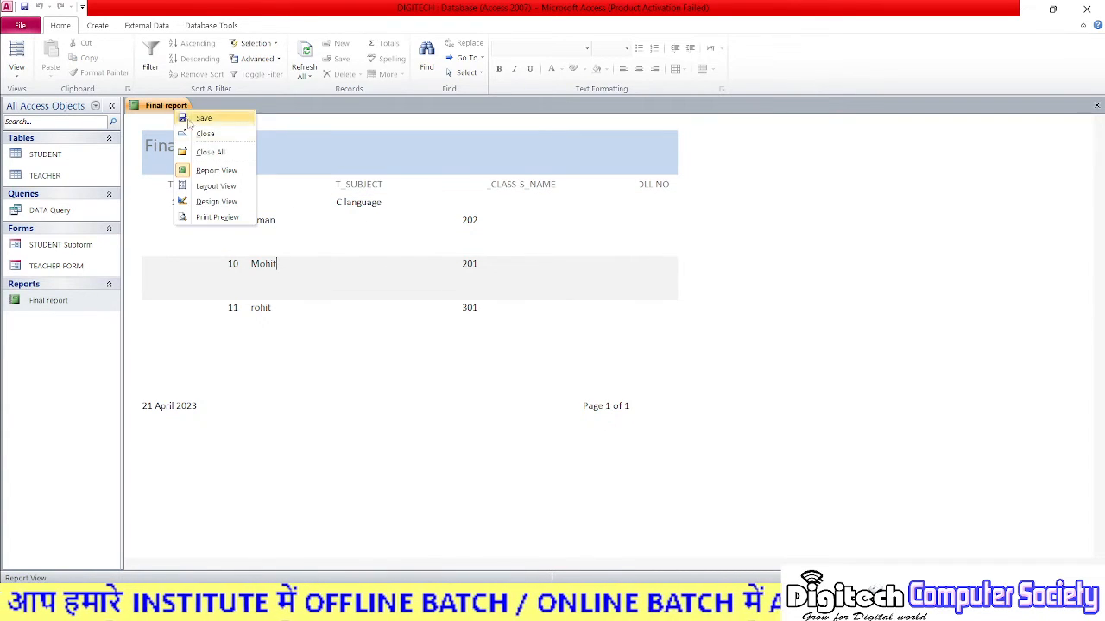
left_click(201, 135)
right_click(58, 304)
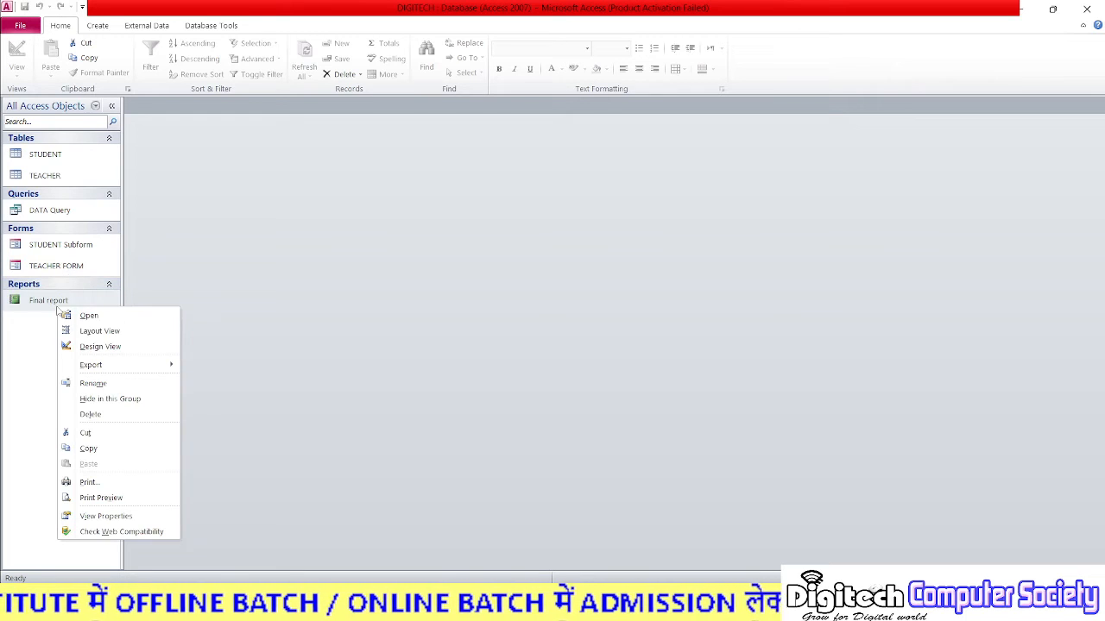
left_click(100, 346)
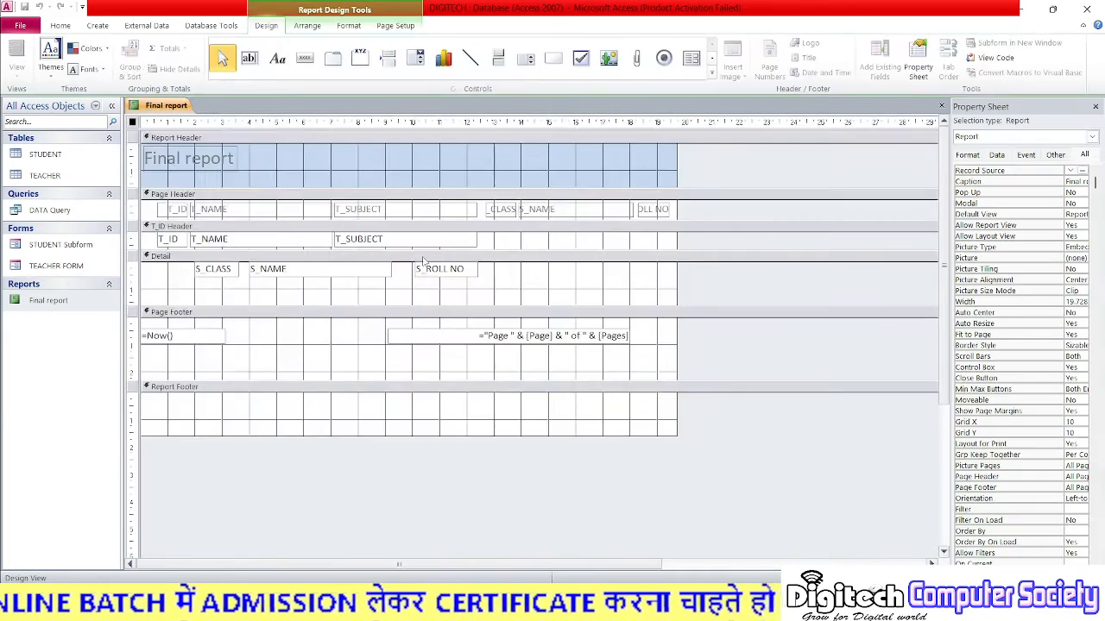
left_click(231, 268)
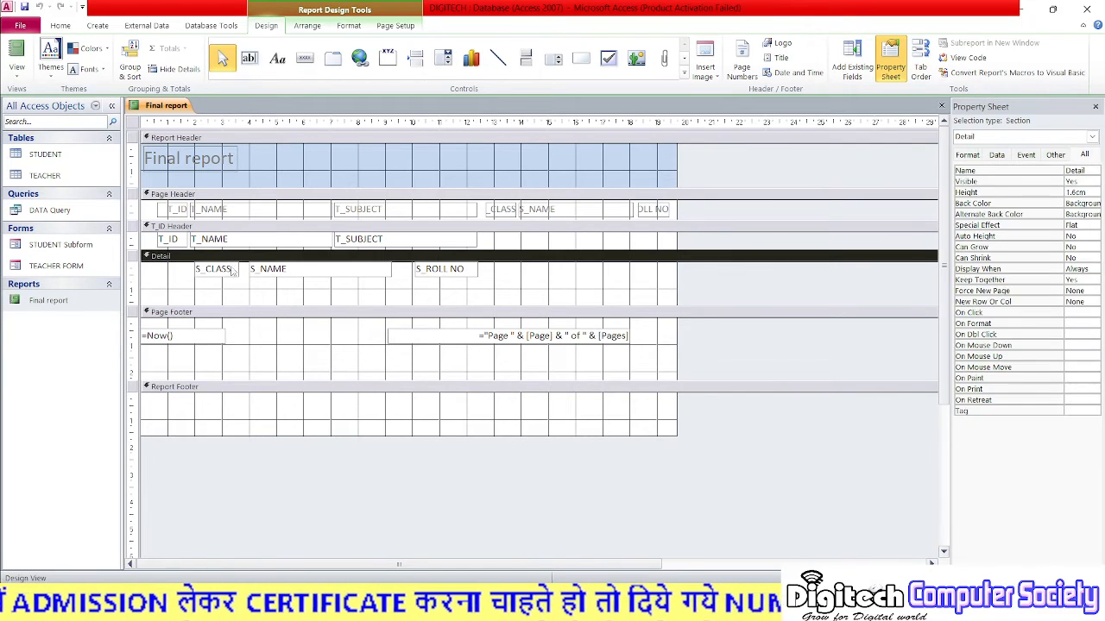
left_click_drag(332, 250, 333, 306)
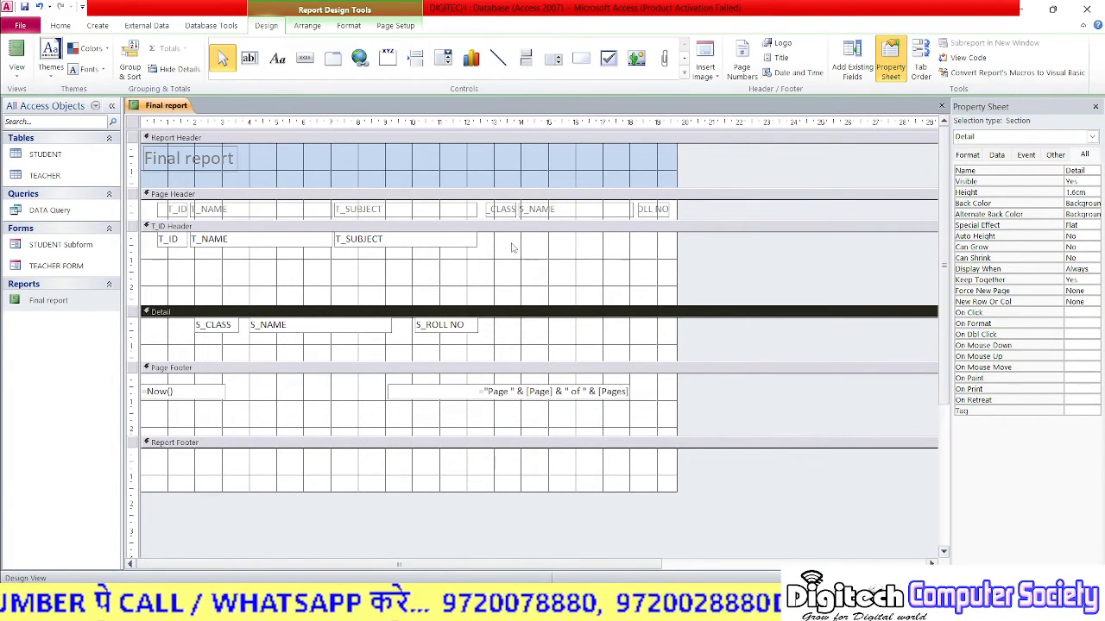
Move the S_CLASS, S_NAME and S_ROLL NO labels from the Page Header into the T_ID Header, below the teacher fields.
left_click_drag(502, 218, 240, 270)
left_click_drag(565, 219, 320, 268)
left_click_drag(651, 213, 425, 272)
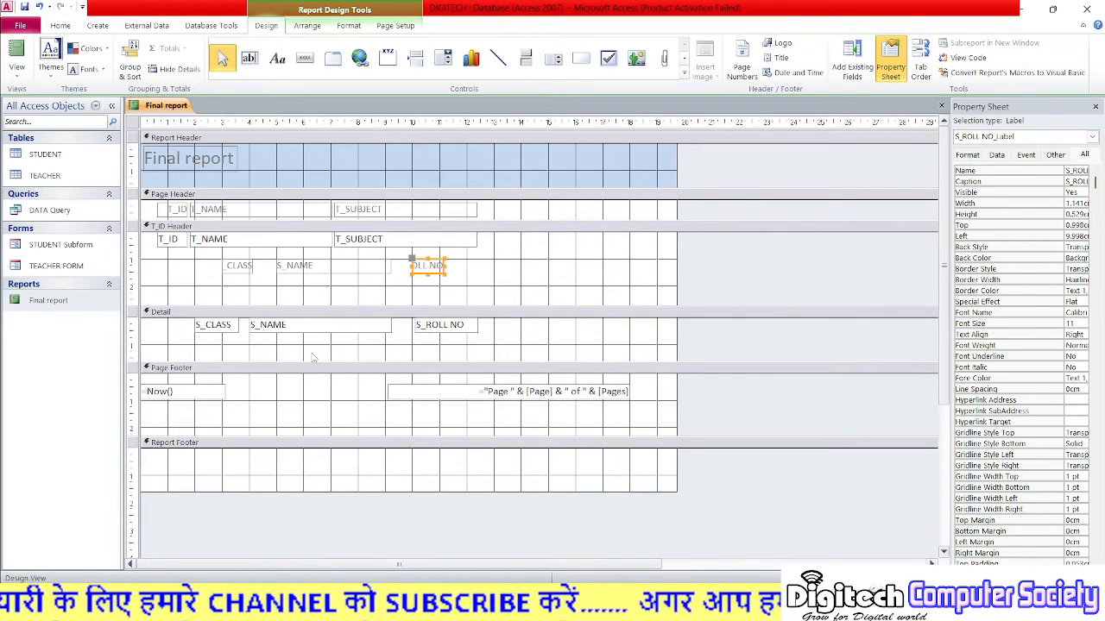
Place the Detail S_CLASS and S_NAME text boxes about 3.1 and 5.1 cm from the left, and widen the S_CLASS label to fit its caption.
left_click(346, 324)
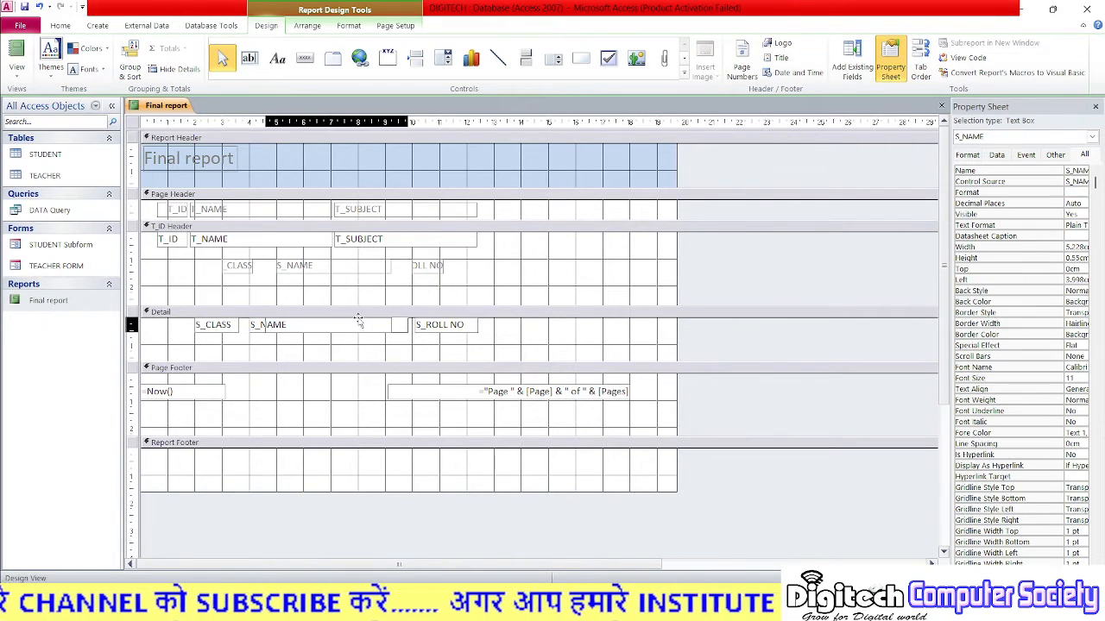
left_click_drag(371, 321, 372, 320)
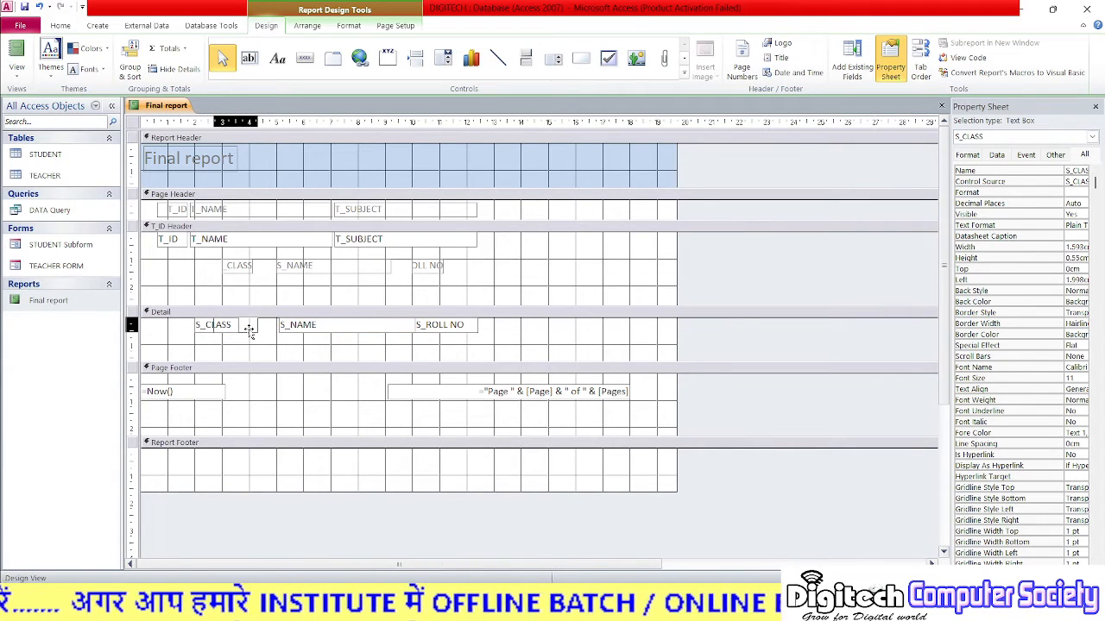
left_click_drag(248, 331, 256, 326)
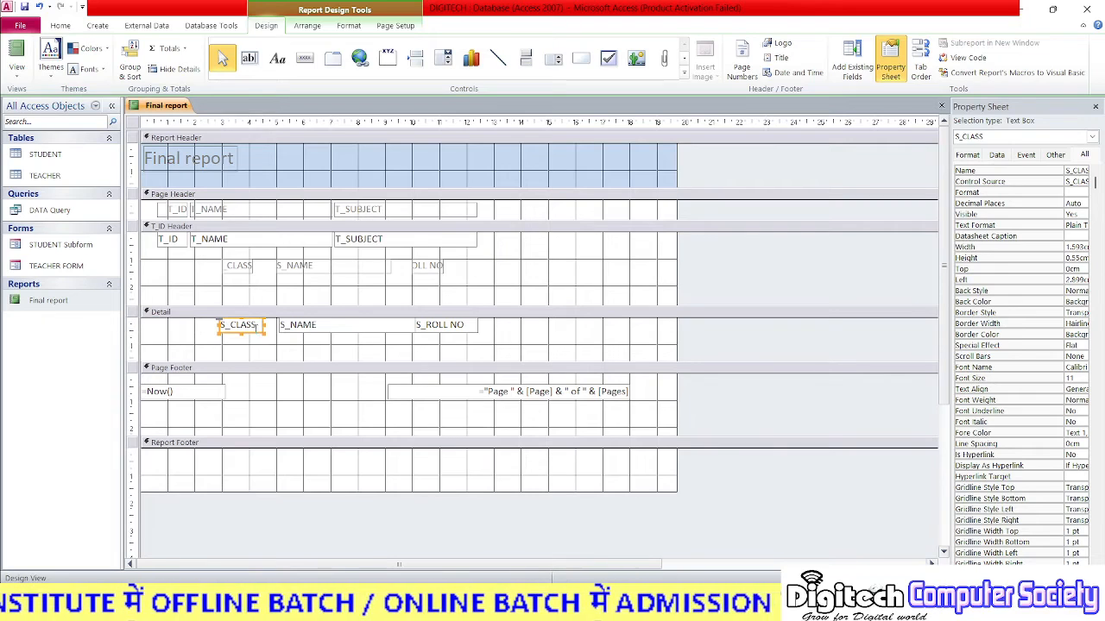
left_click(247, 265)
left_click_drag(262, 265, 270, 266)
left_click(257, 327)
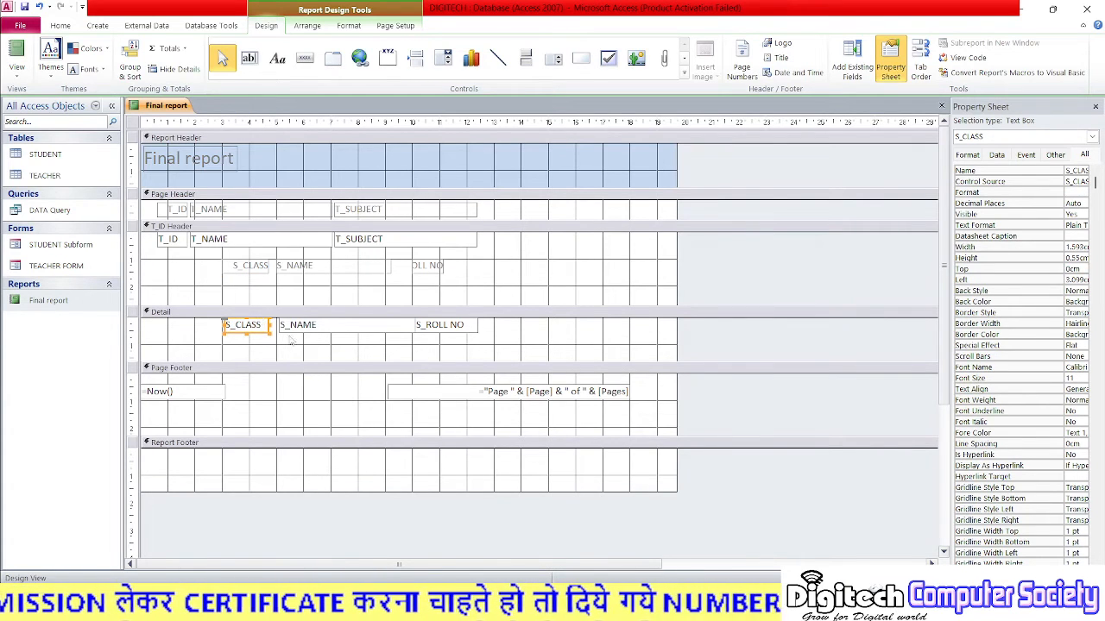
Narrow the Detail S_NAME text box to about 4.1 cm, and shift the S_ROLL NO label right and widen it to about 2.1 cm.
left_click(398, 325)
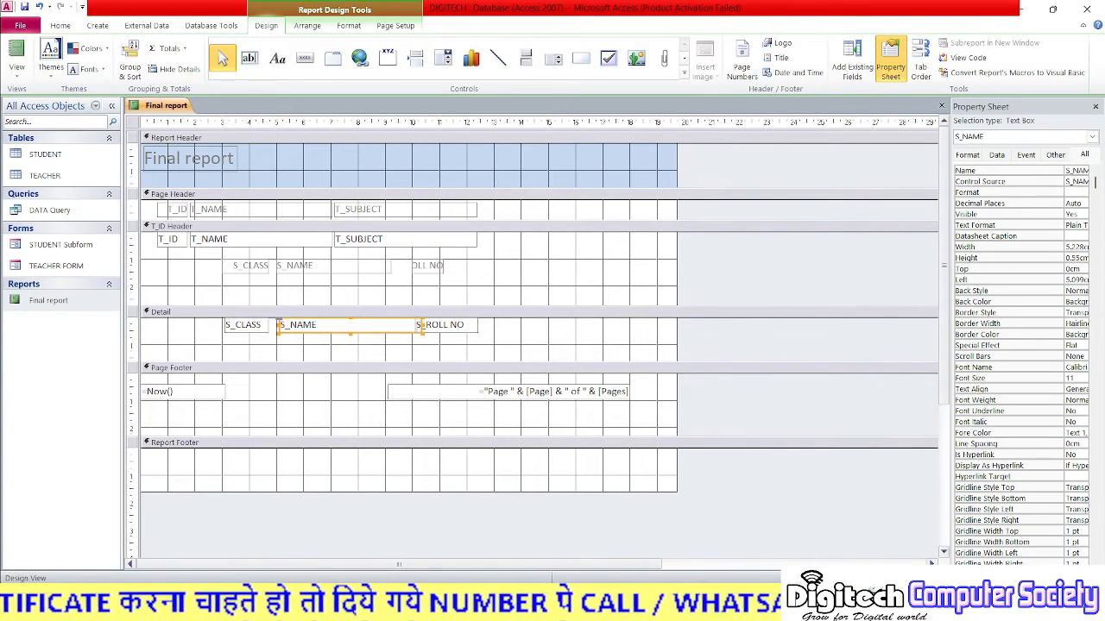
left_click(446, 267)
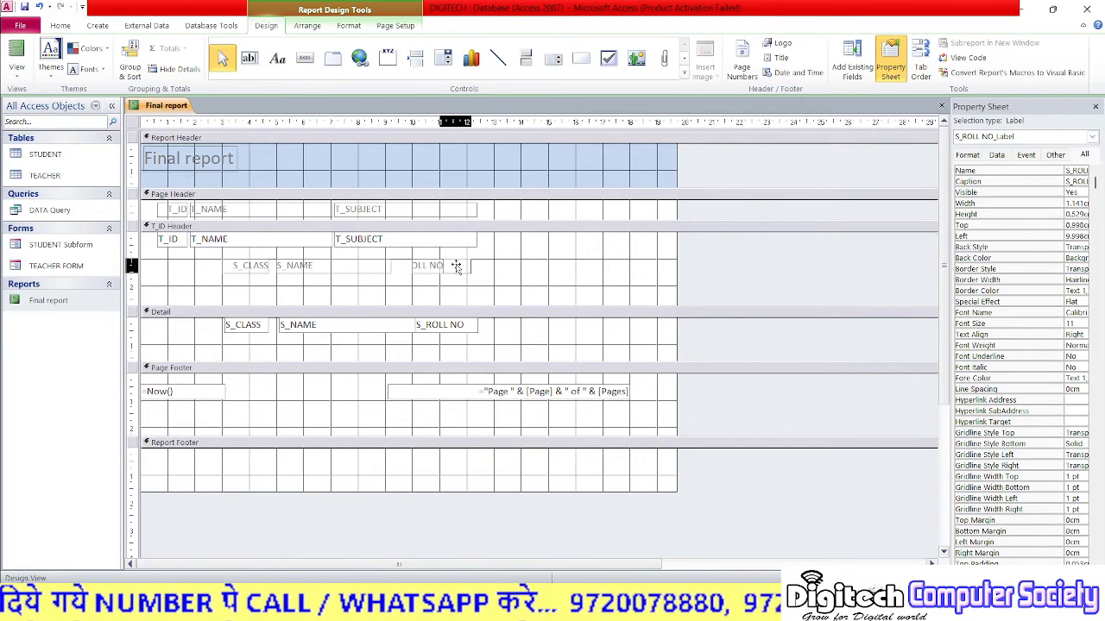
left_click(390, 268)
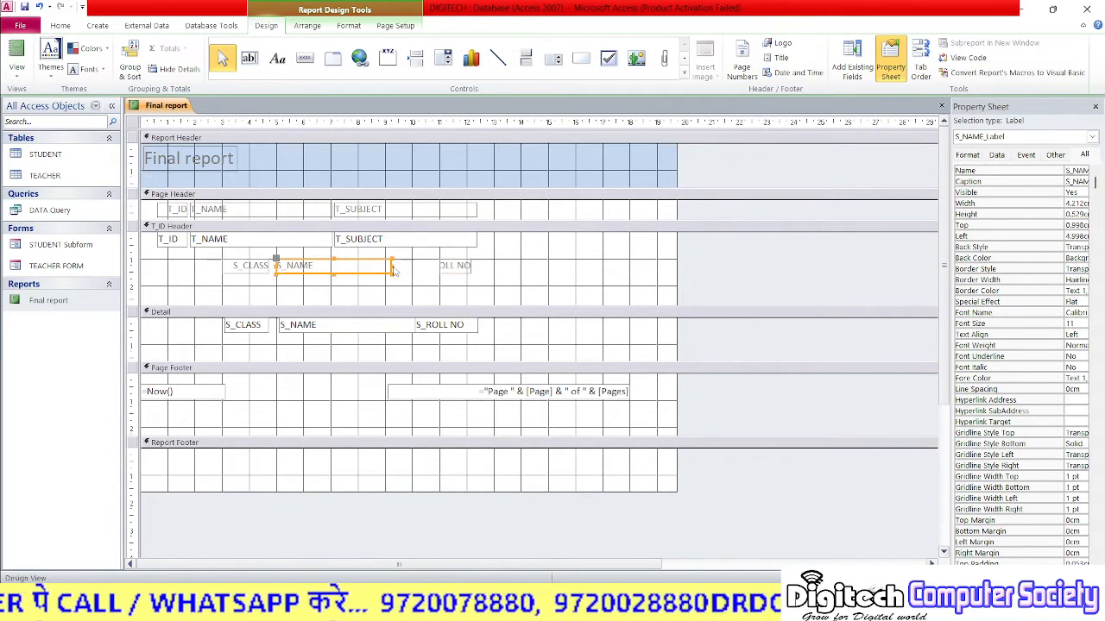
left_click(394, 271)
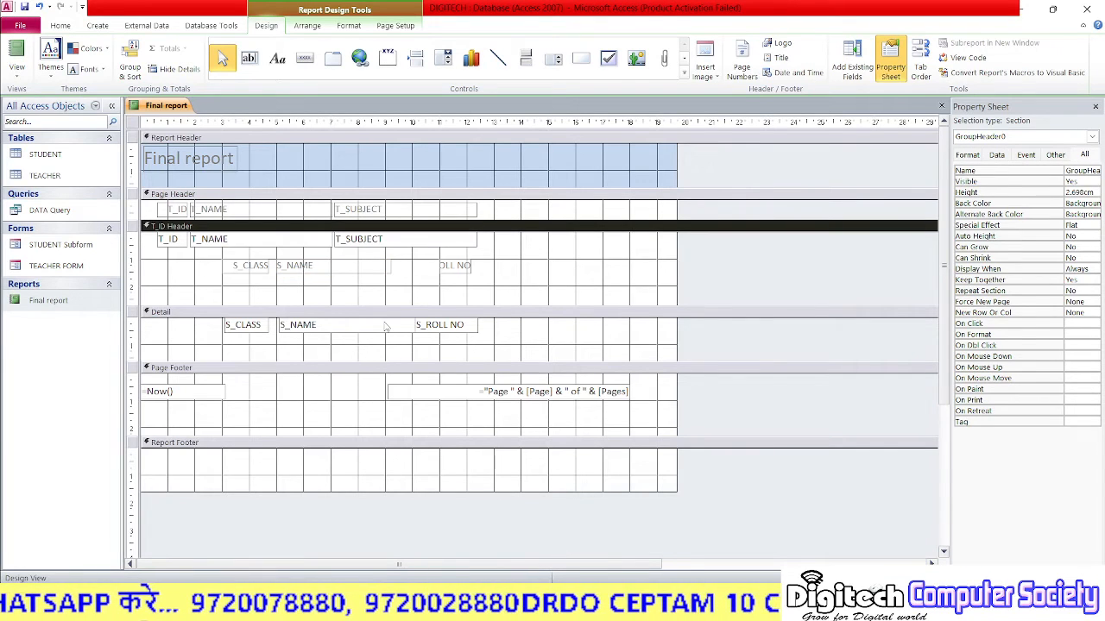
left_click(380, 328)
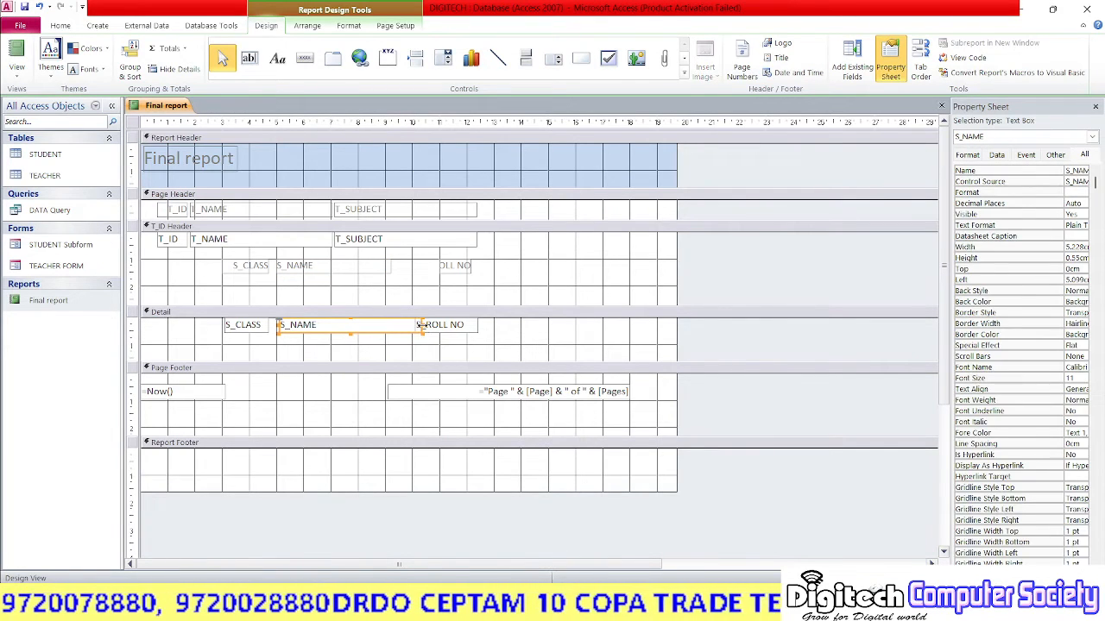
left_click_drag(420, 324, 396, 325)
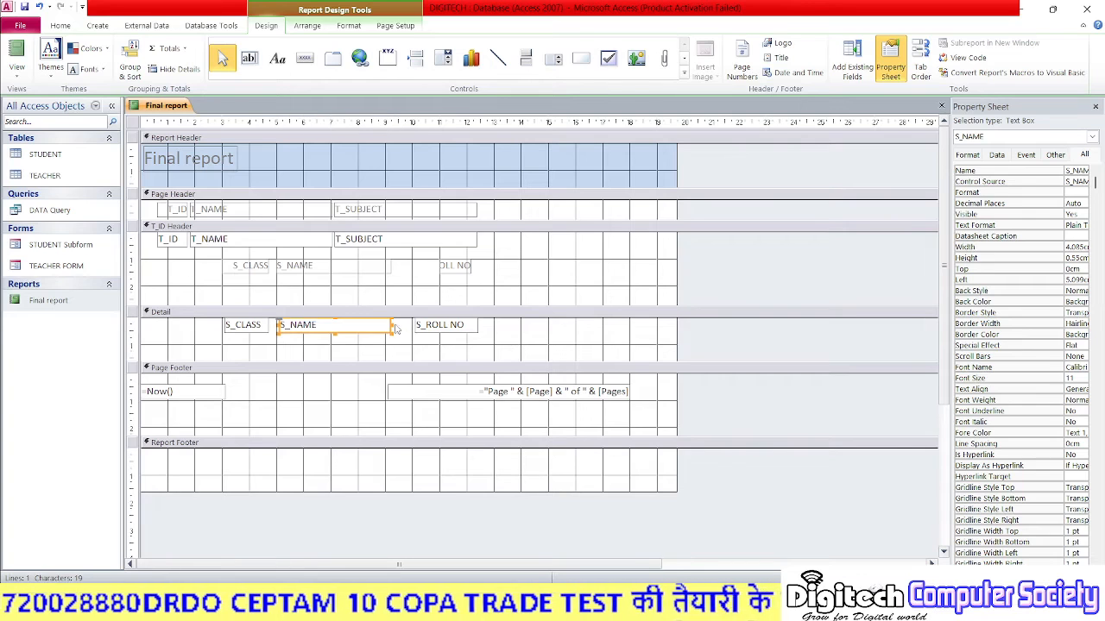
left_click(455, 266)
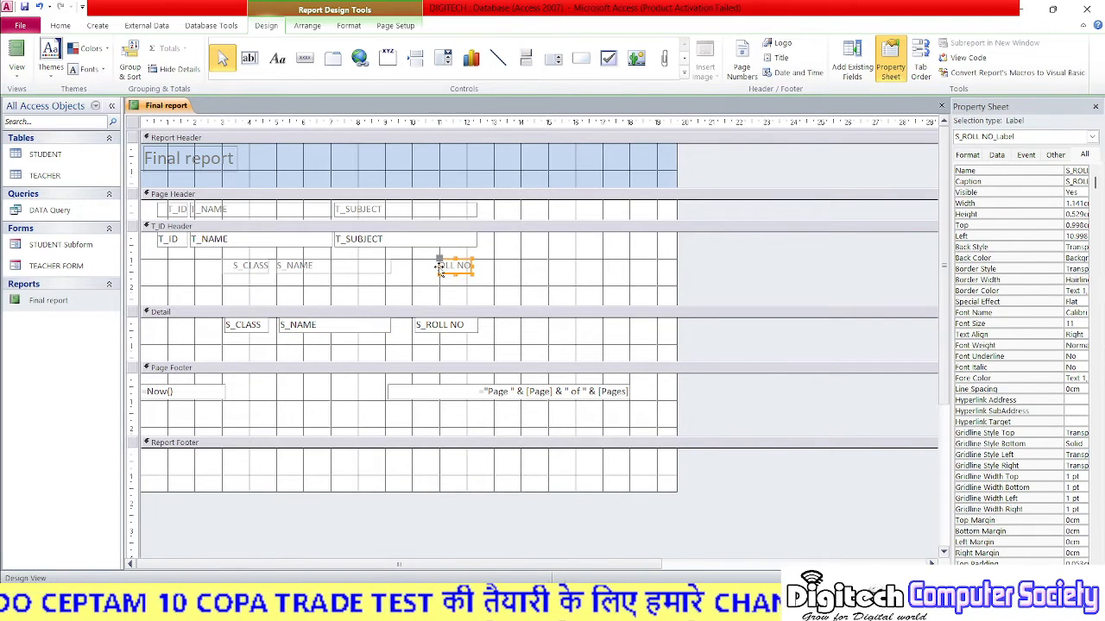
left_click_drag(421, 269, 414, 268)
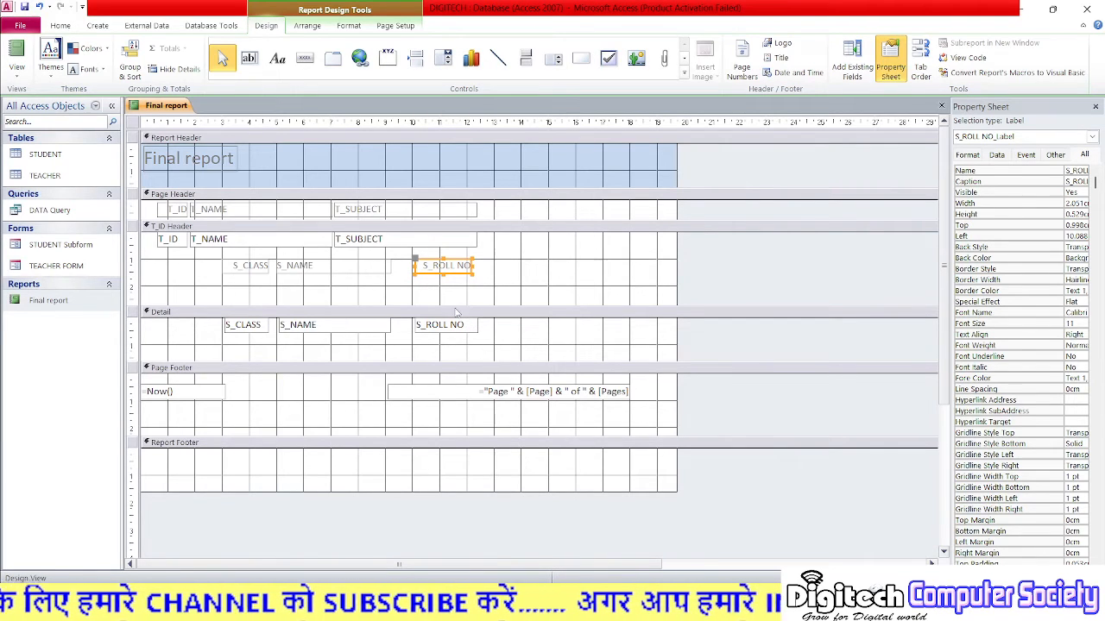
Reduce the height of the T_ID Header section and shrink the Detail section to about 0.9 cm.
left_click(456, 311)
left_click_drag(456, 306, 457, 286)
left_click_drag(428, 342, 433, 322)
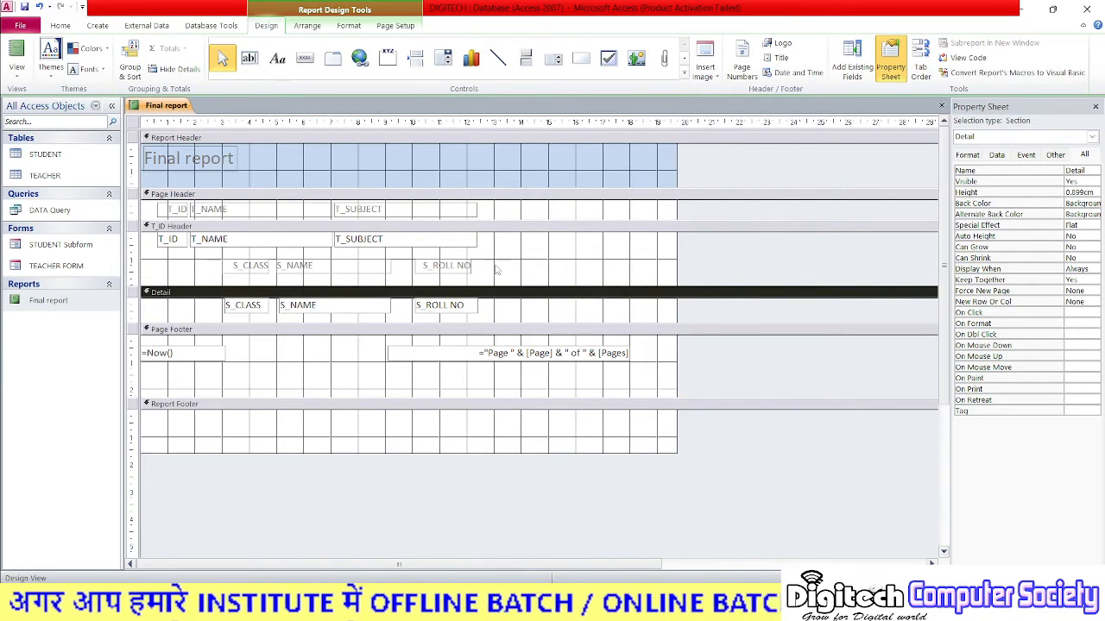
In the Page Header, move the T_SUBJECT and T_NAME labels to about 9.1 and 2.5 cm from the left.
left_click(180, 211)
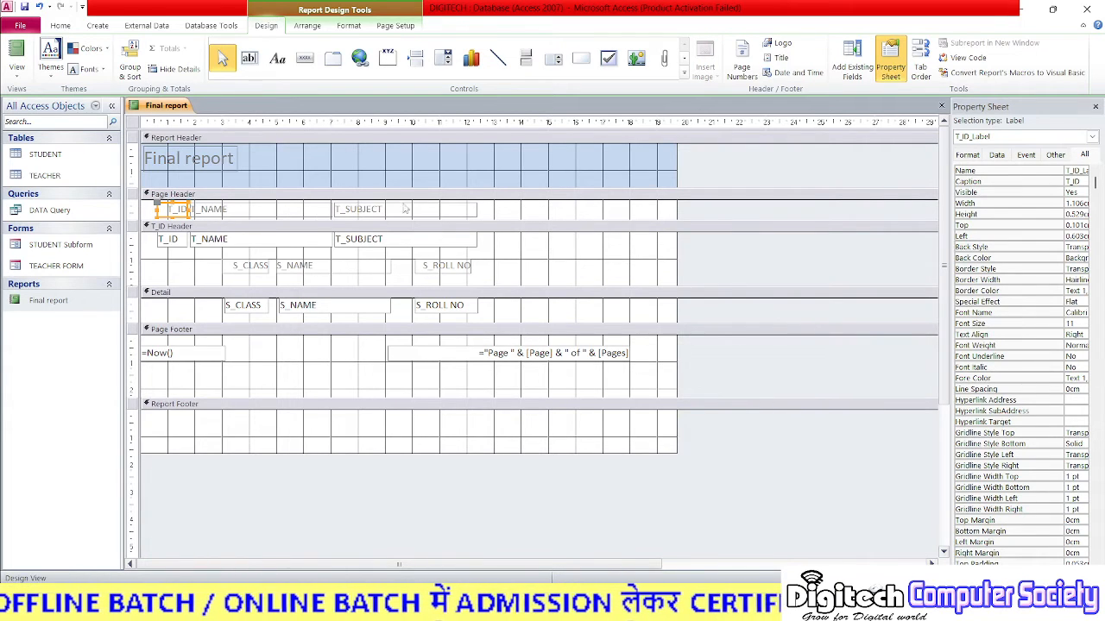
left_click_drag(440, 214, 494, 213)
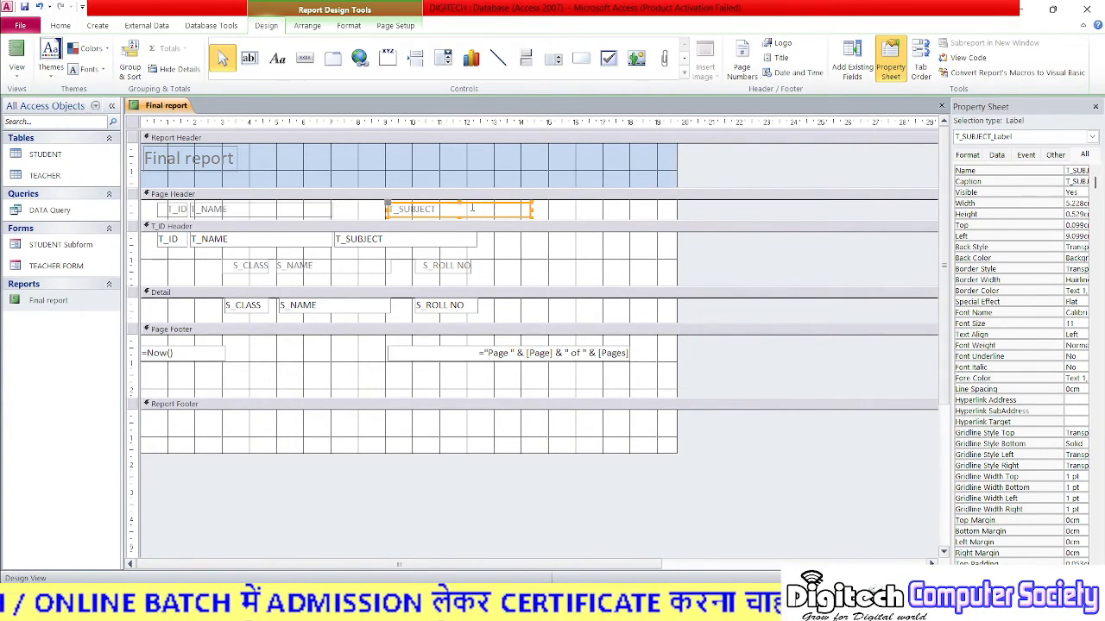
left_click_drag(318, 216, 332, 215)
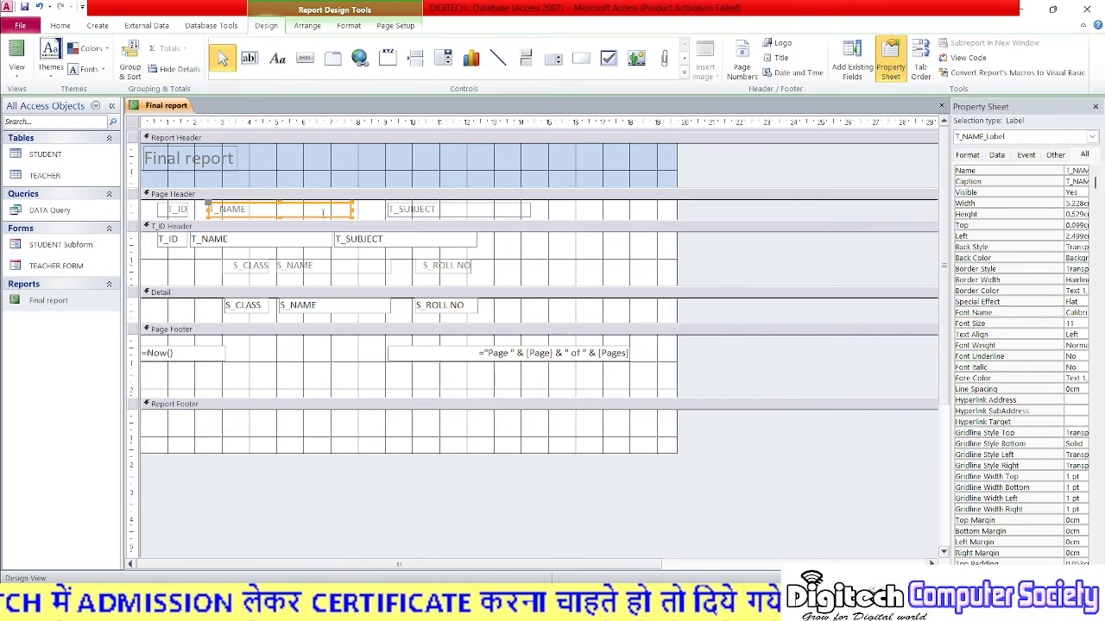
Widen the T_ID label and text box slightly, and move the T_ID Header T_SUBJECT and T_NAME text boxes to about 9 and 2.5 cm.
left_click(177, 211)
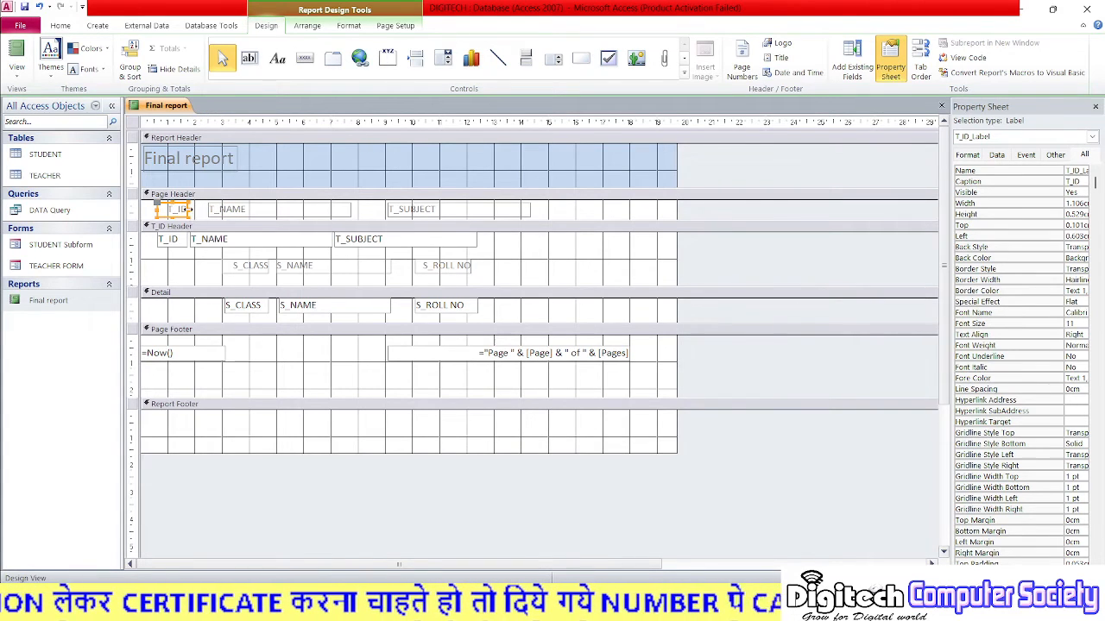
left_click_drag(188, 209, 198, 210)
left_click_drag(404, 242, 437, 238)
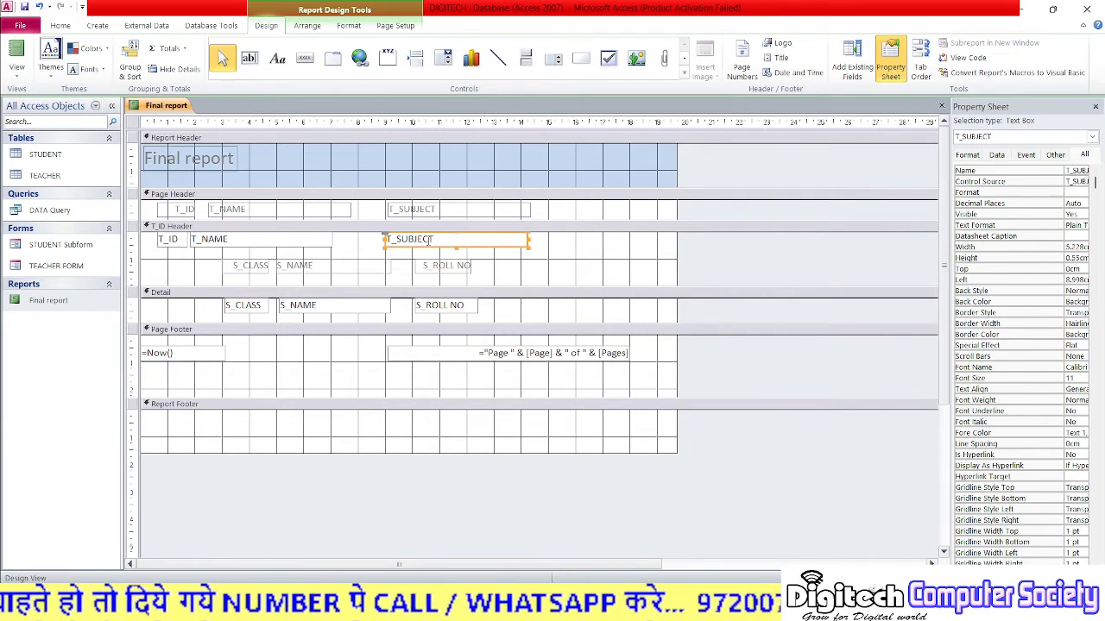
left_click_drag(226, 242, 245, 241)
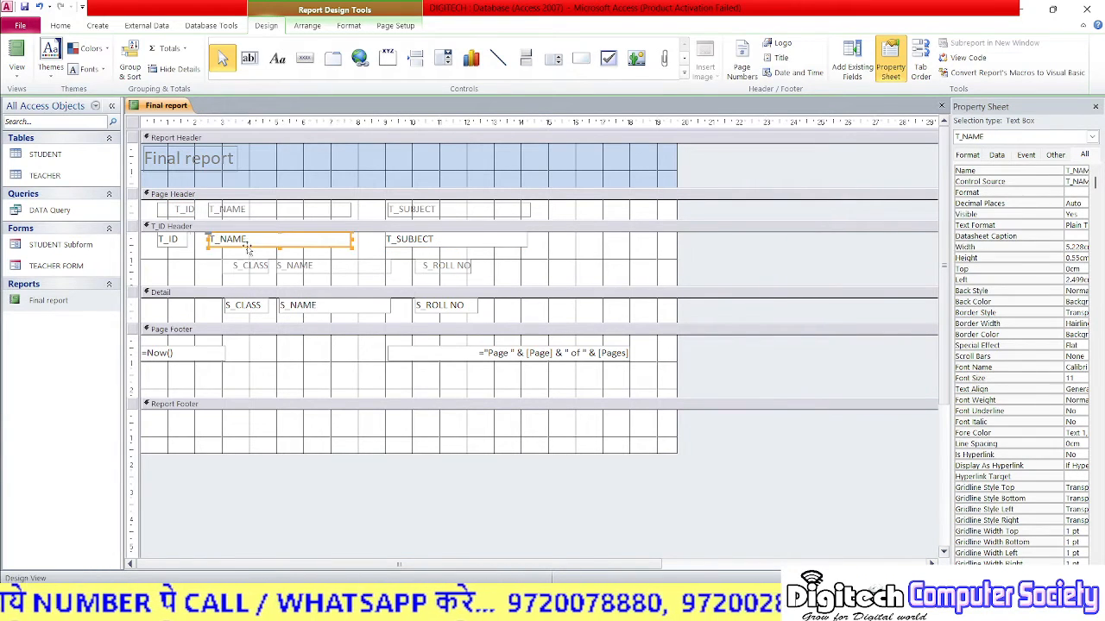
left_click(183, 246)
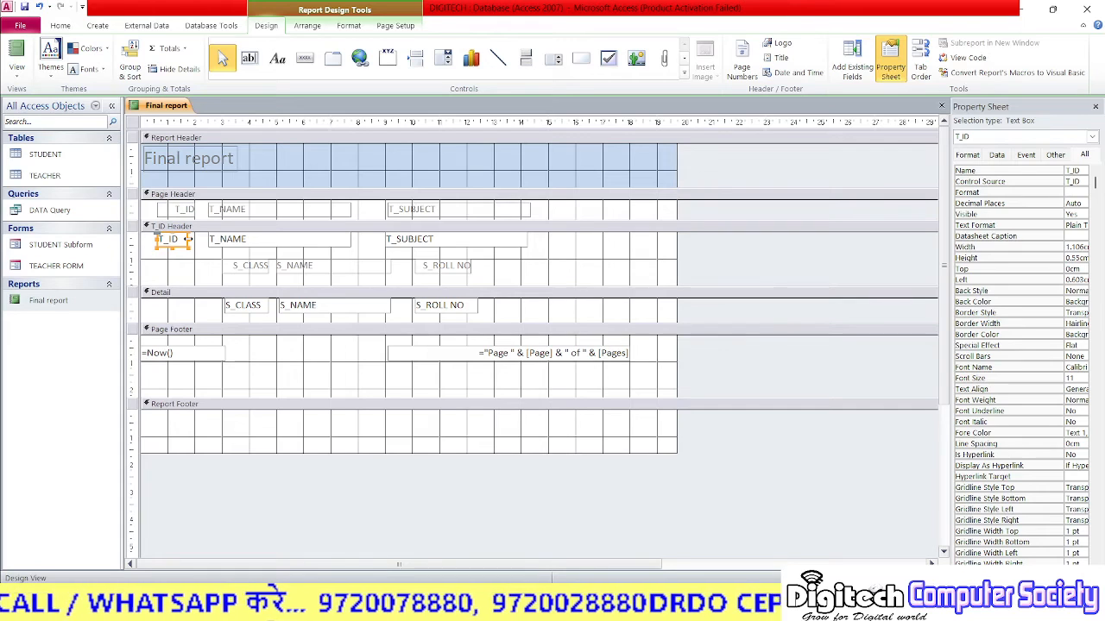
left_click(189, 239)
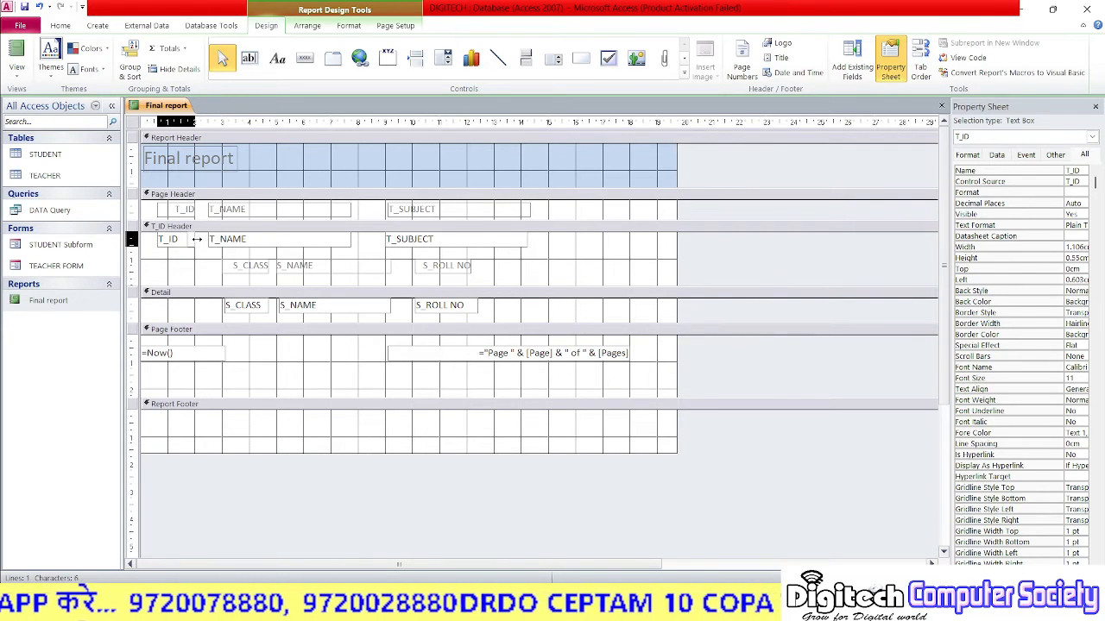
left_click(561, 266)
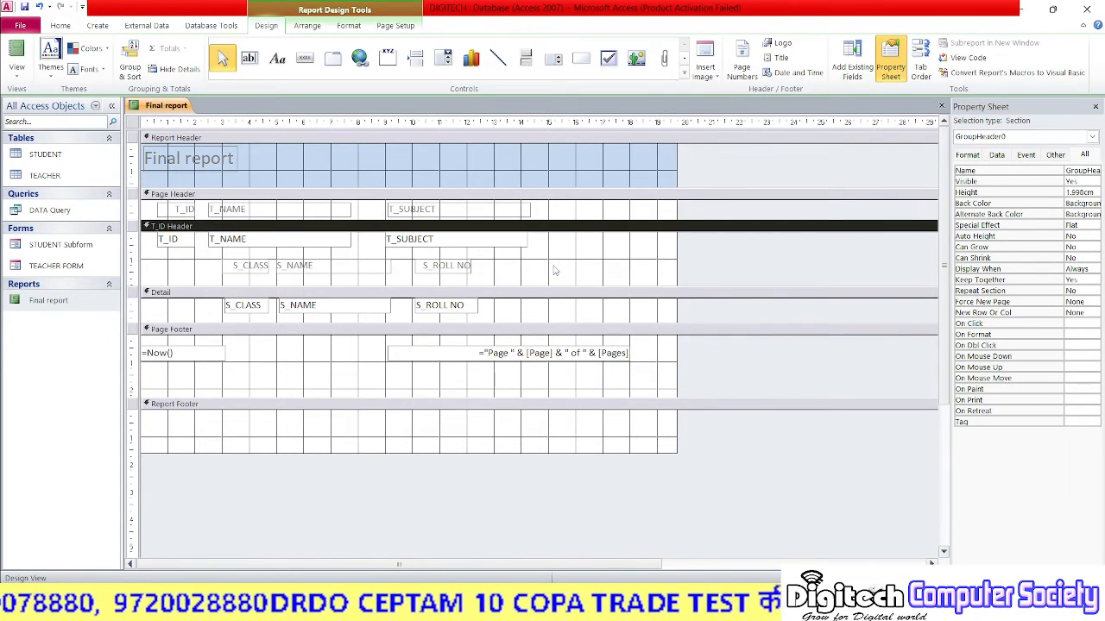
Reduce the Page Footer section to about 1.3 cm high, close Final report and reopen it in Report View.
left_click_drag(528, 398, 524, 371)
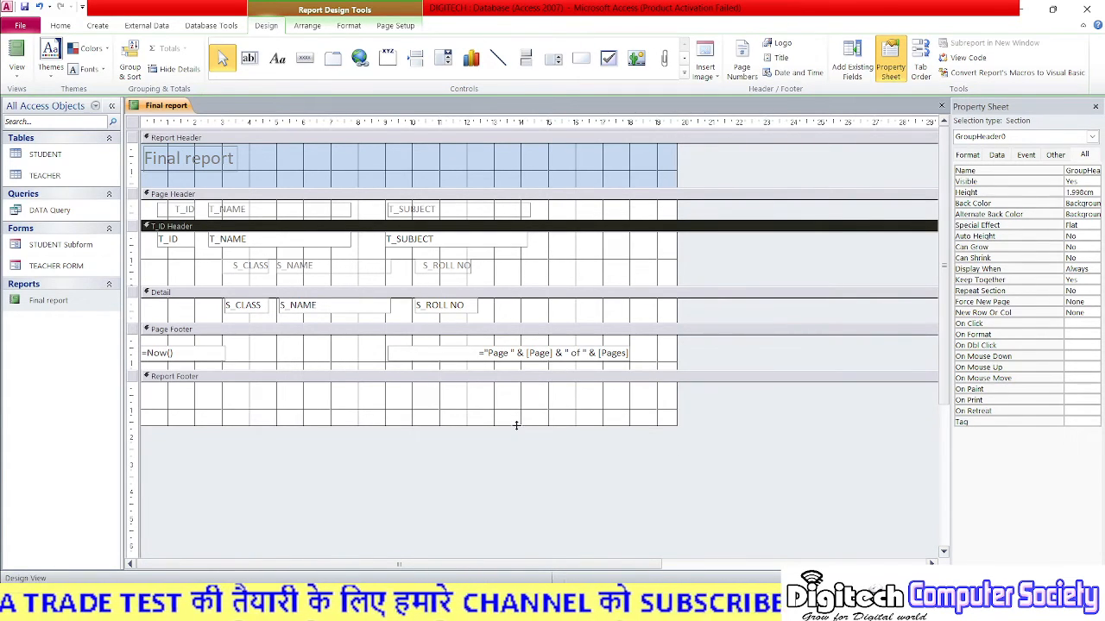
right_click(177, 104)
left_click(207, 125)
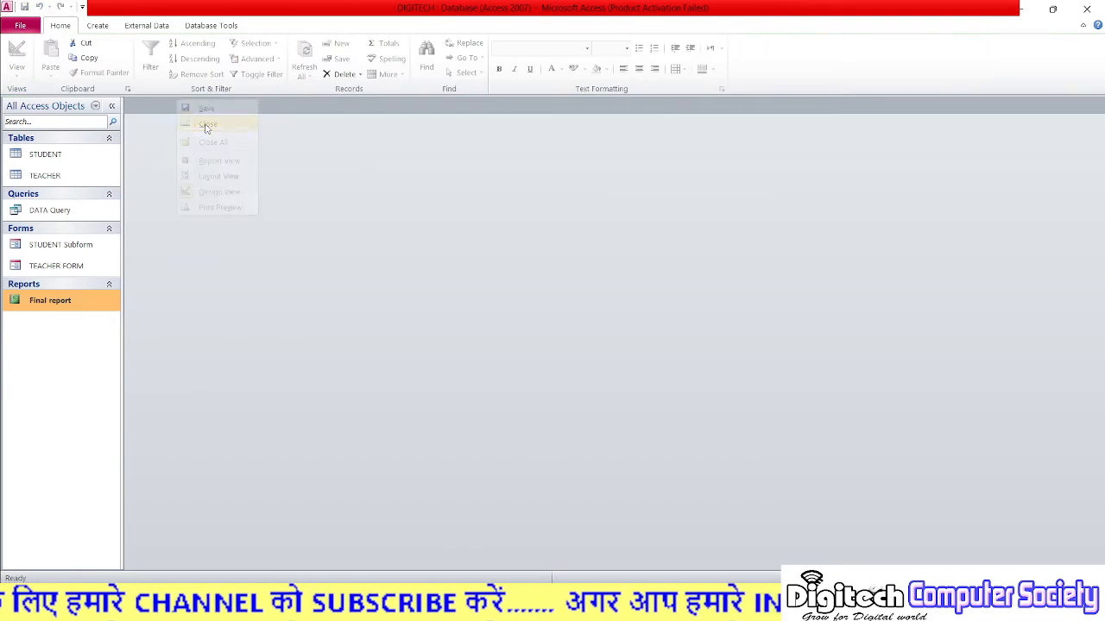
double_click(43, 302)
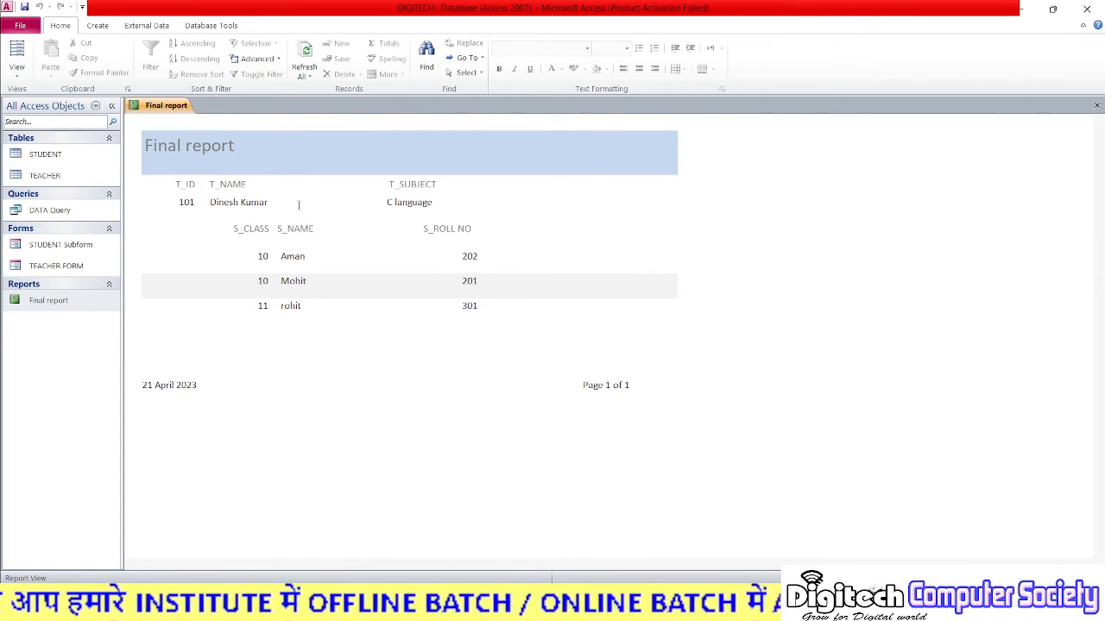
left_click(198, 202)
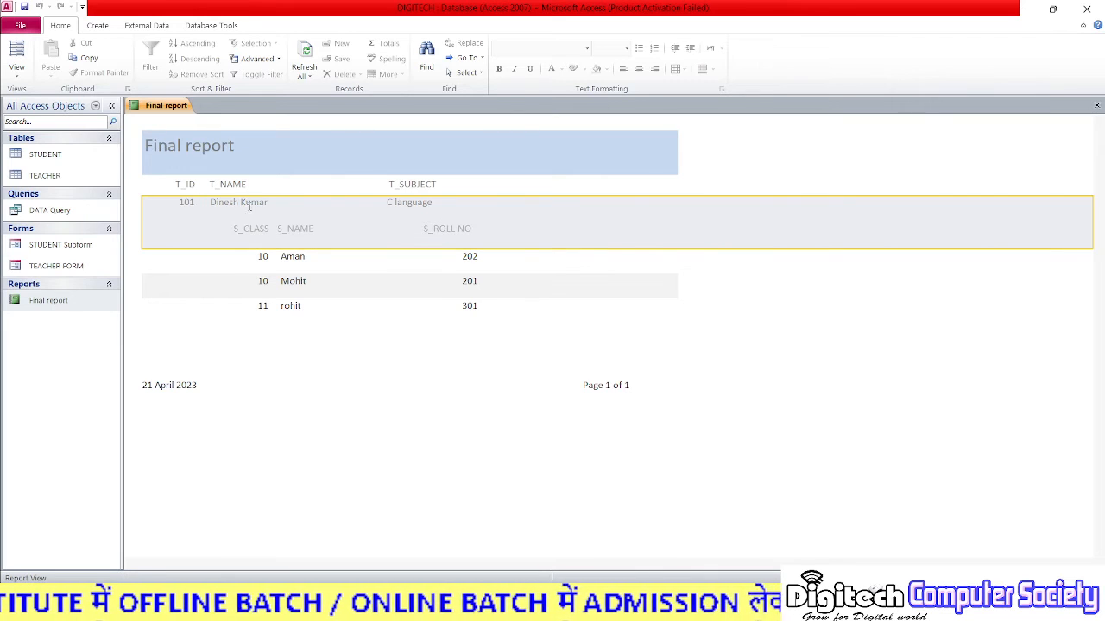
Open DATA Query to compare its records with Final report, and close the query.
left_click(73, 309)
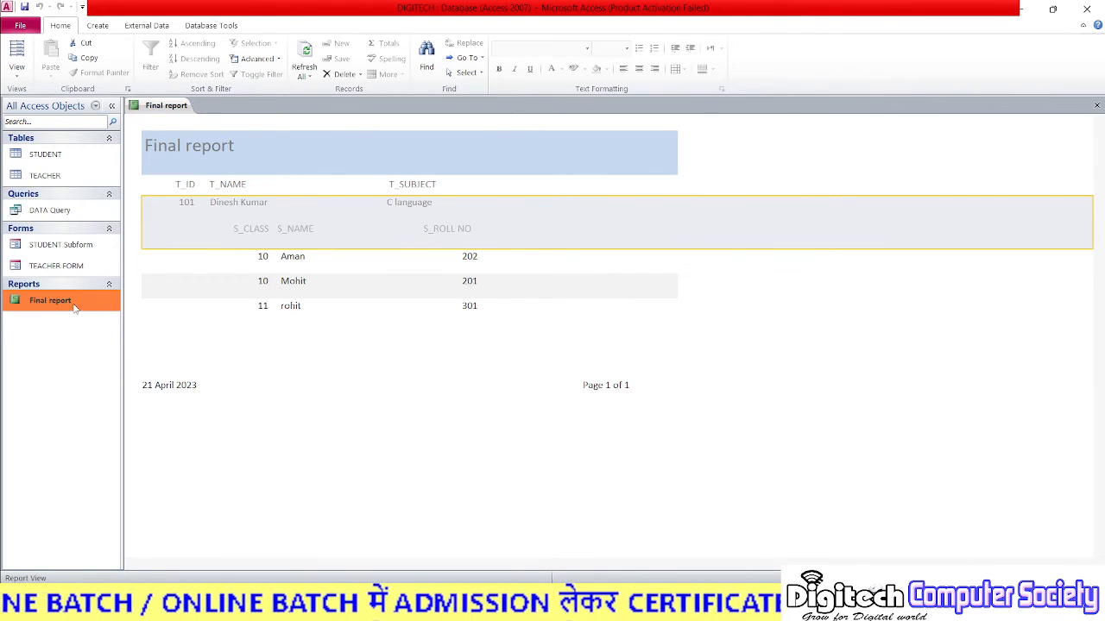
left_click(66, 213)
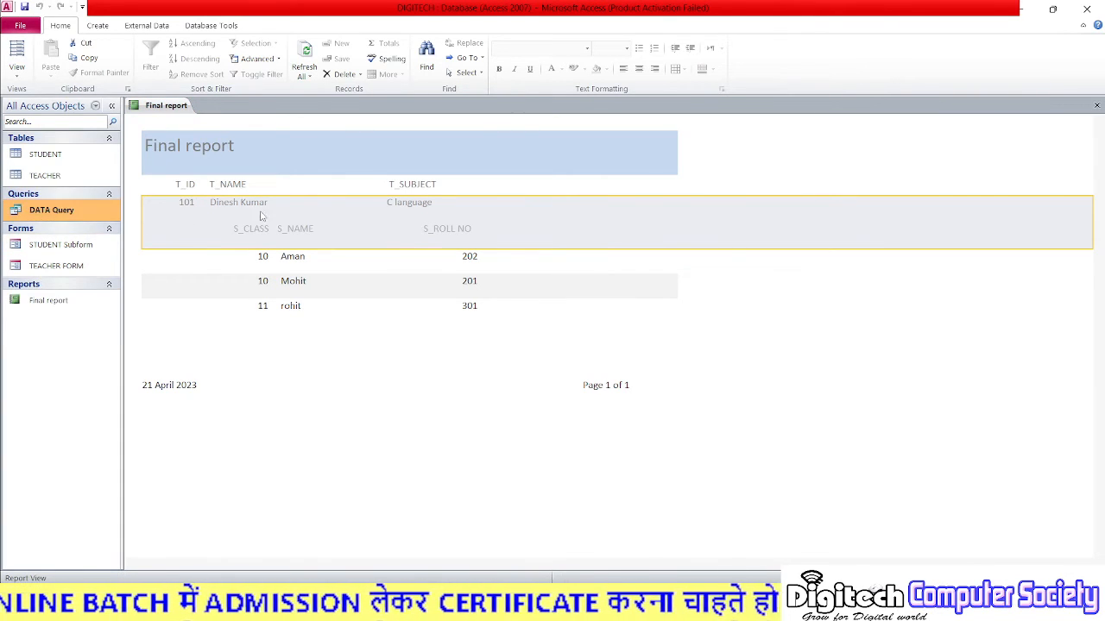
left_click(53, 302)
left_click(43, 212)
double_click(44, 210)
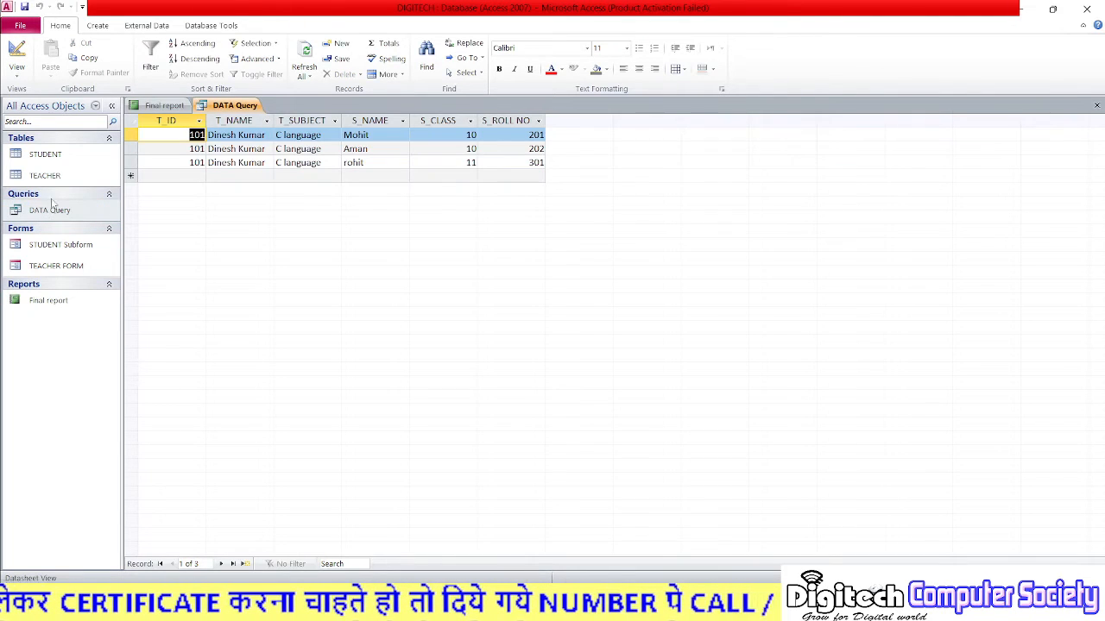
left_click(62, 244)
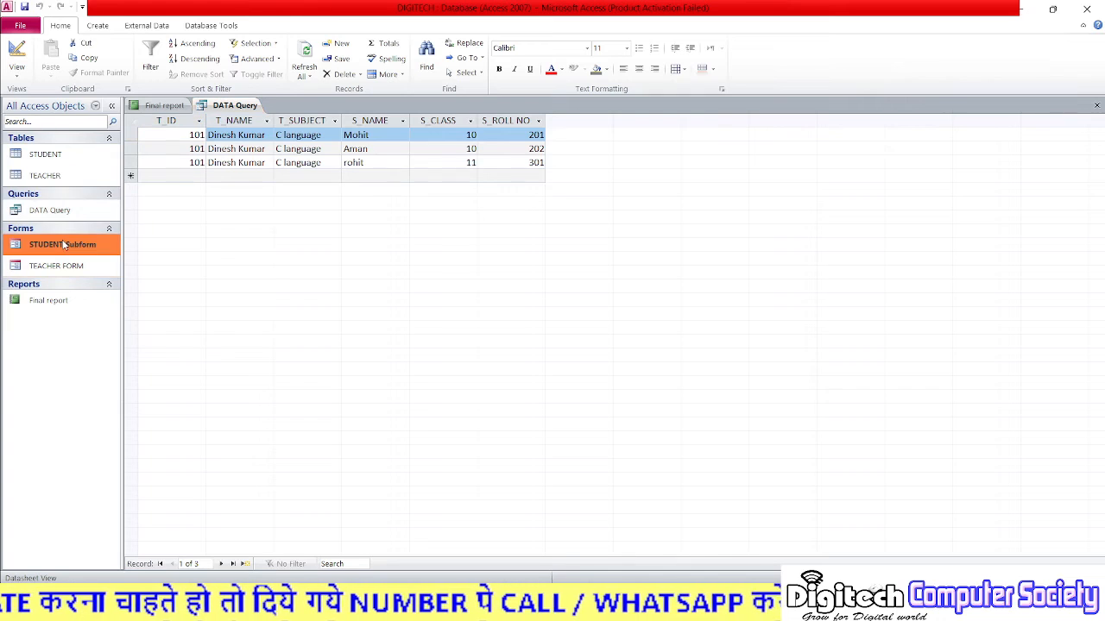
left_click(76, 210)
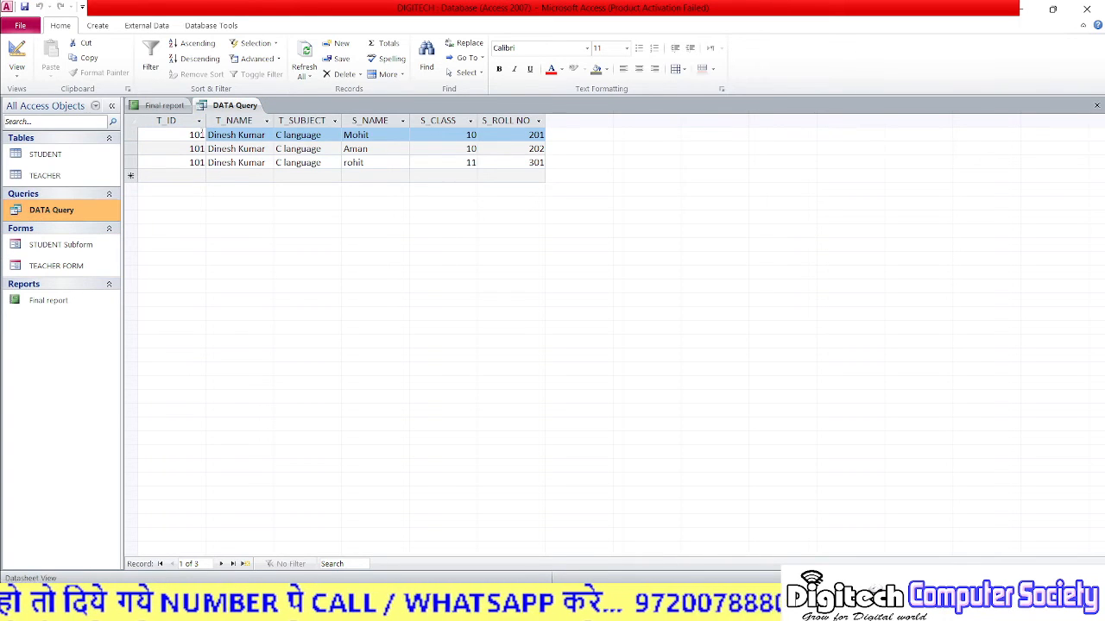
right_click(241, 109)
left_click(271, 132)
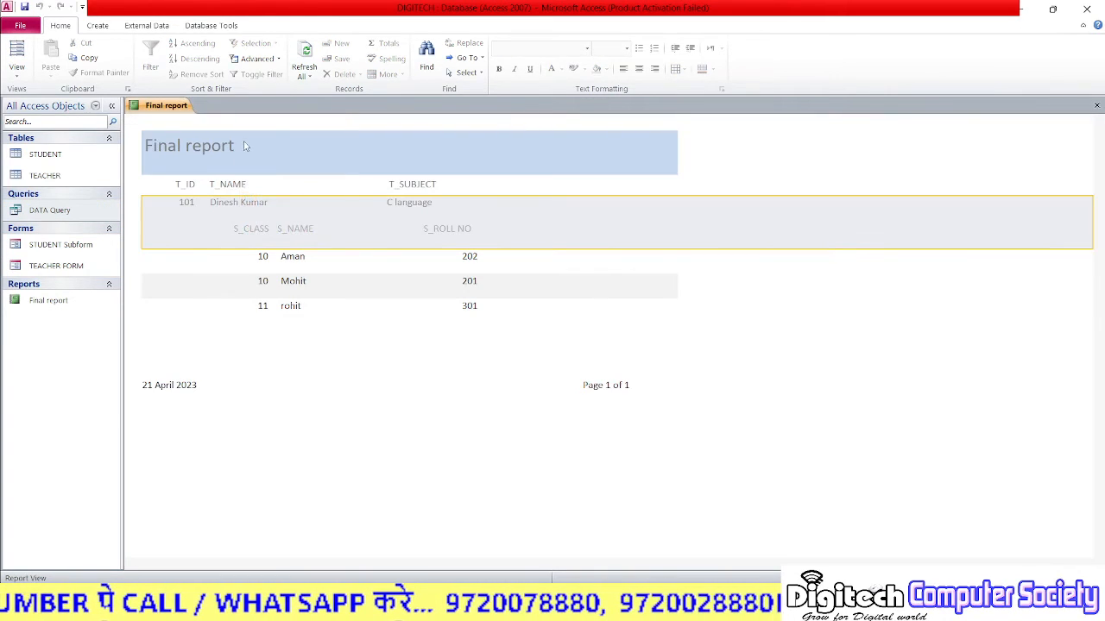
Open DATA Query in Design View and delete the 101 criterion from the T_ID field.
right_click(54, 214)
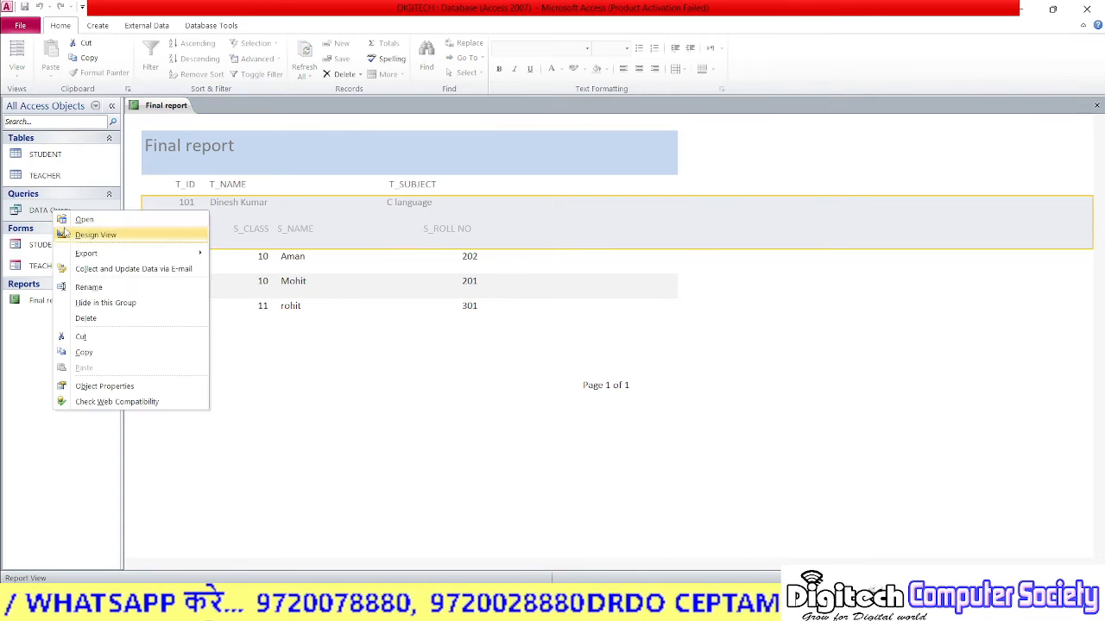
left_click(95, 235)
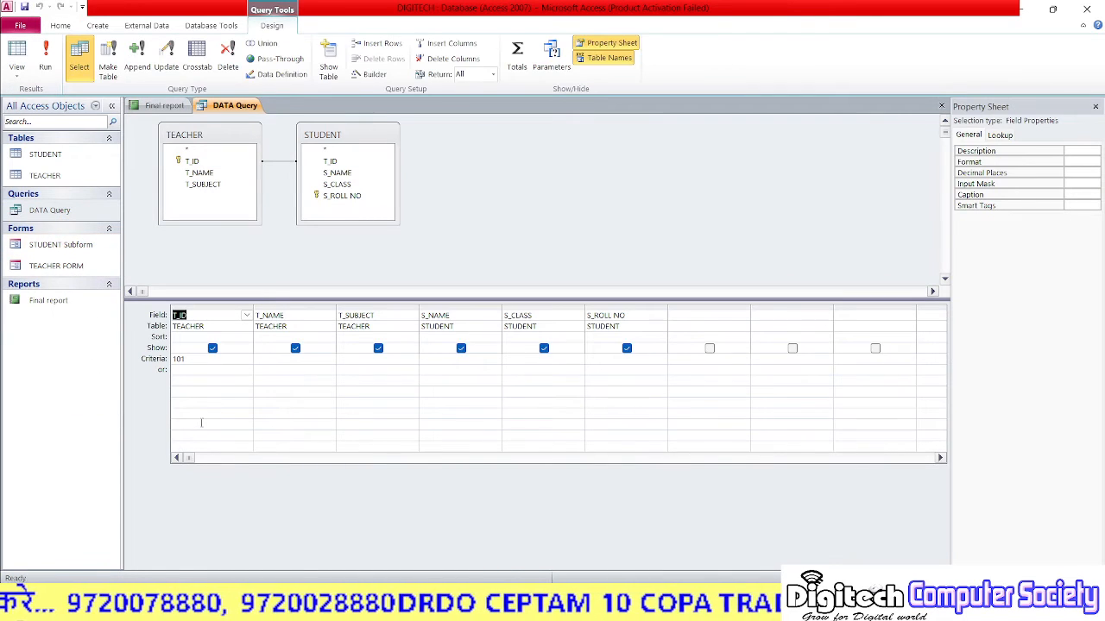
double_click(178, 358)
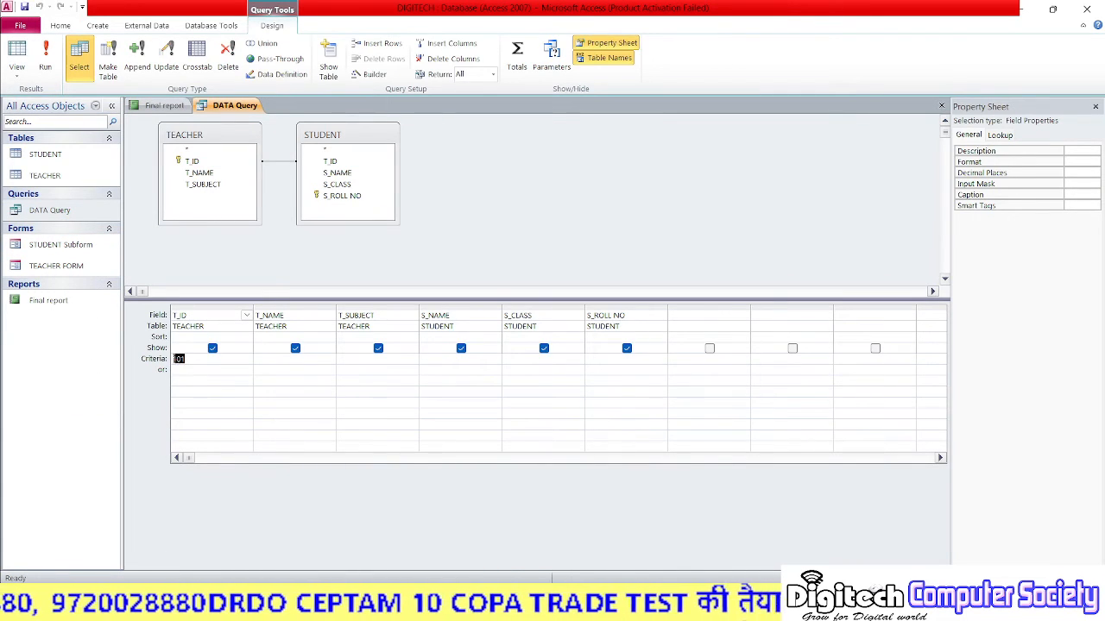
key("BackSpace")
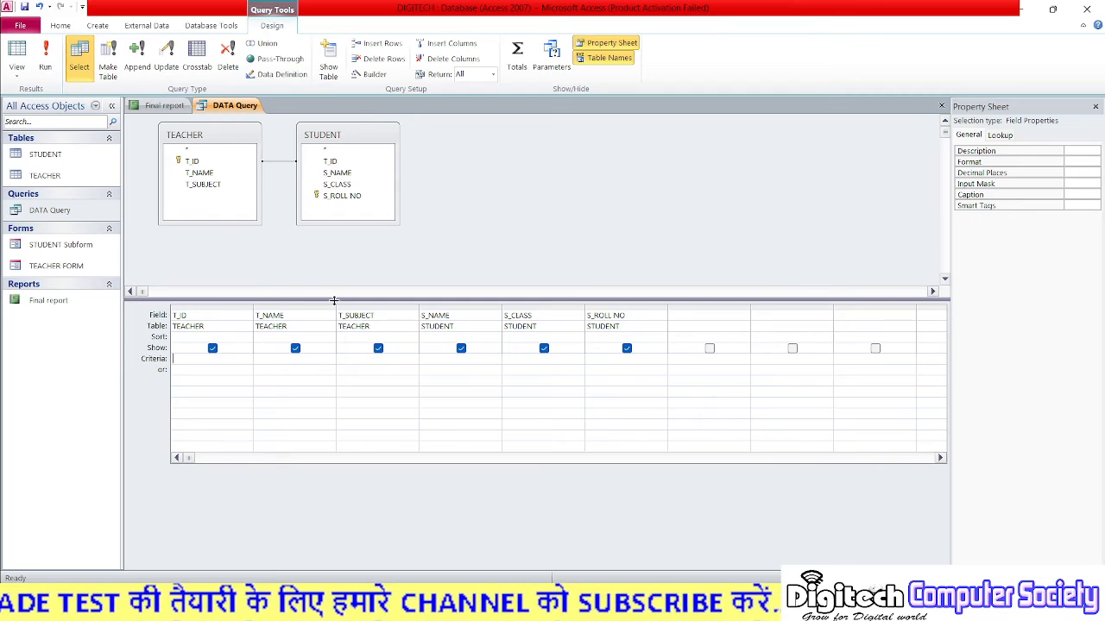
Return to Final report and check which teacher and student records it lists.
left_click(54, 303)
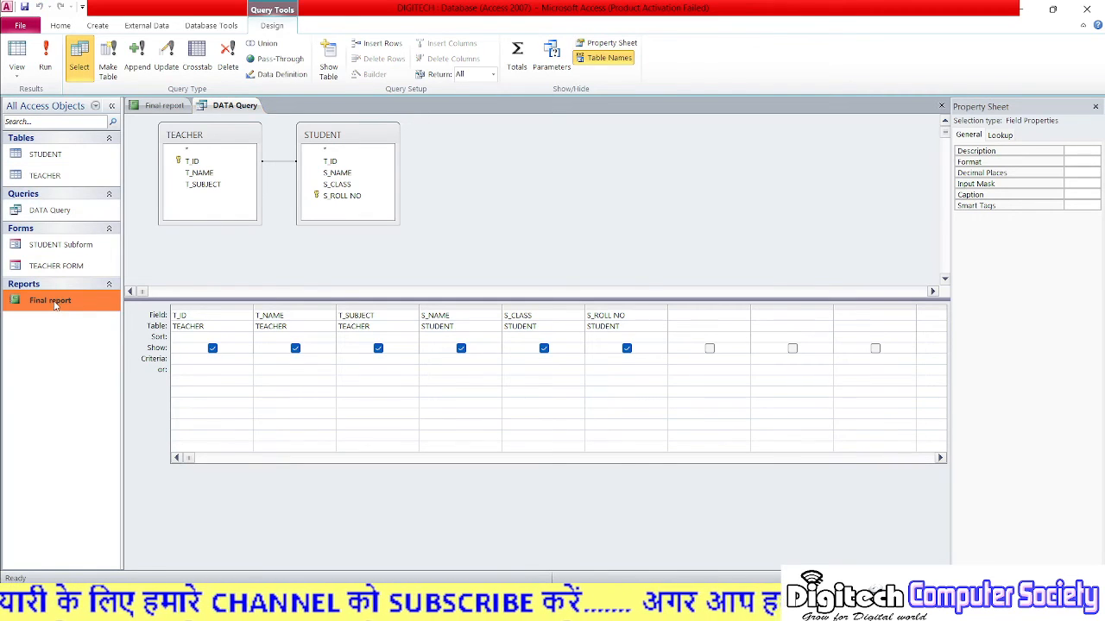
double_click(54, 301)
left_click(257, 298)
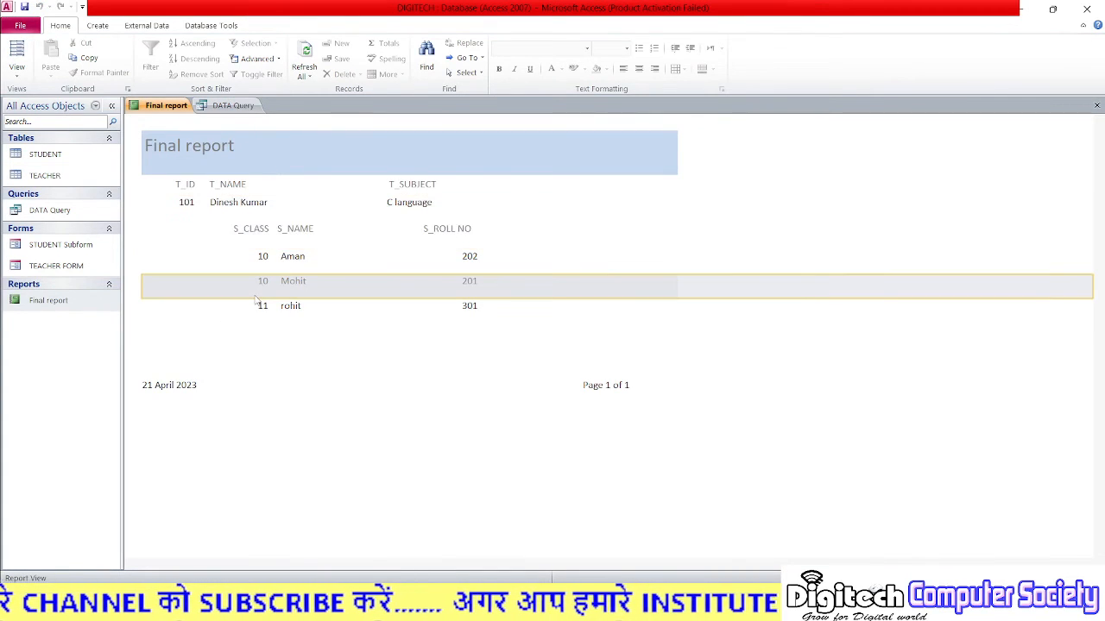
left_click(62, 308)
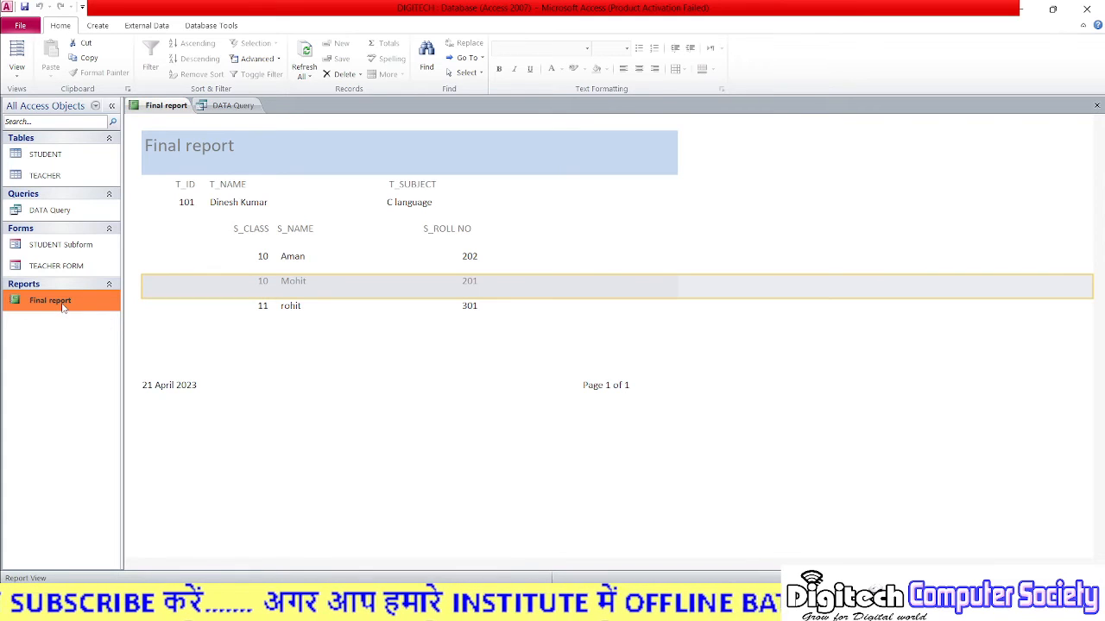
left_click(320, 356)
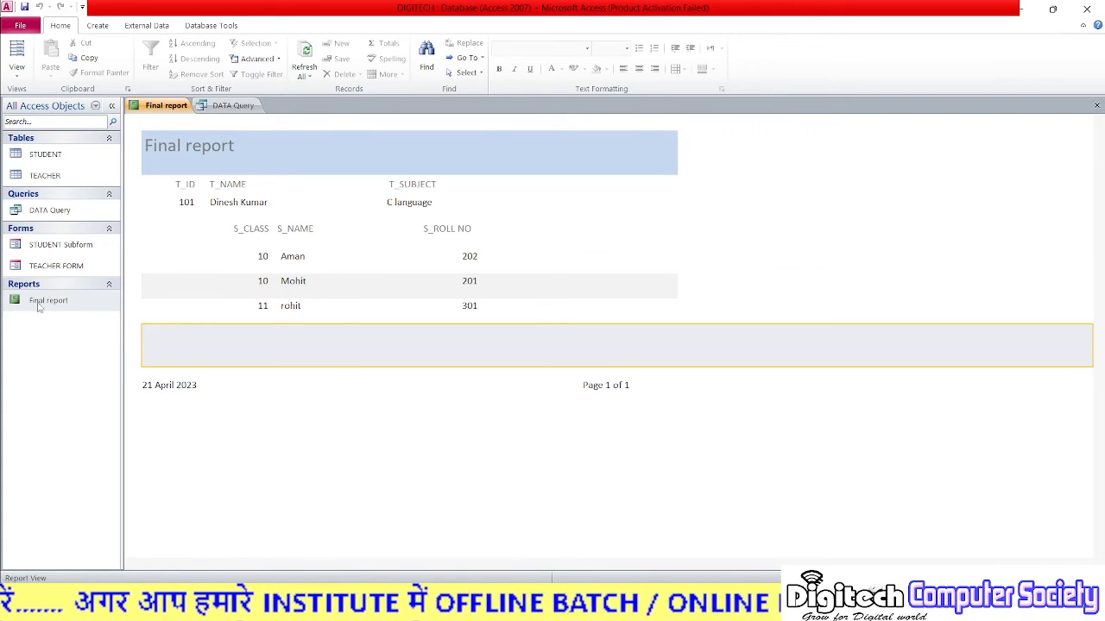
left_click(218, 200)
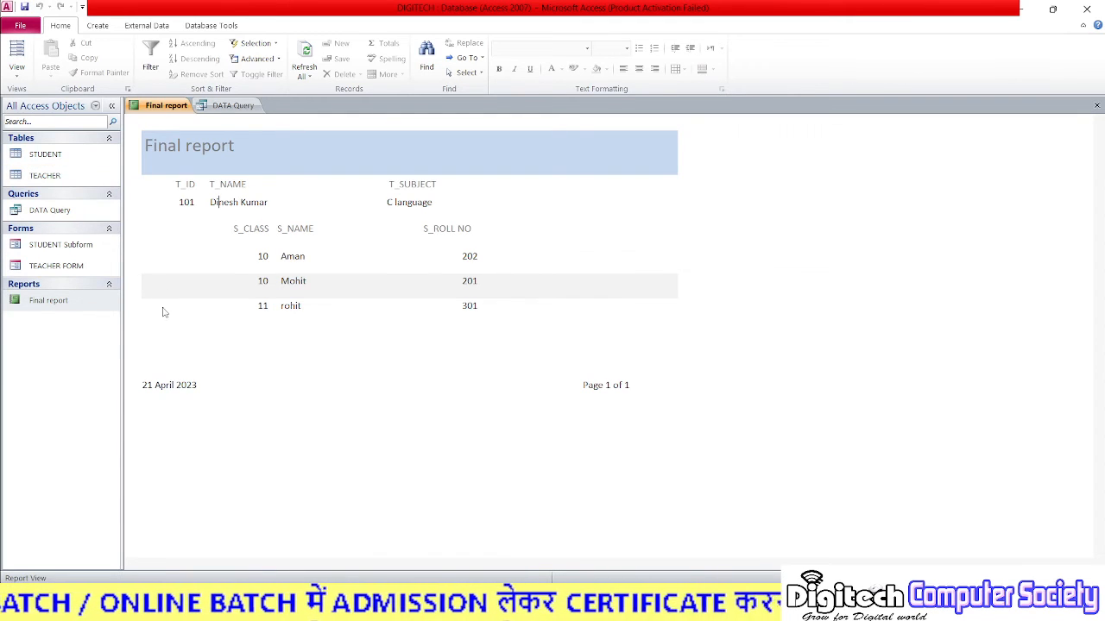
Start the Report Wizard and add T_ID, T_NAME and T_SUBJECT from the TEACHER table.
left_click(60, 213)
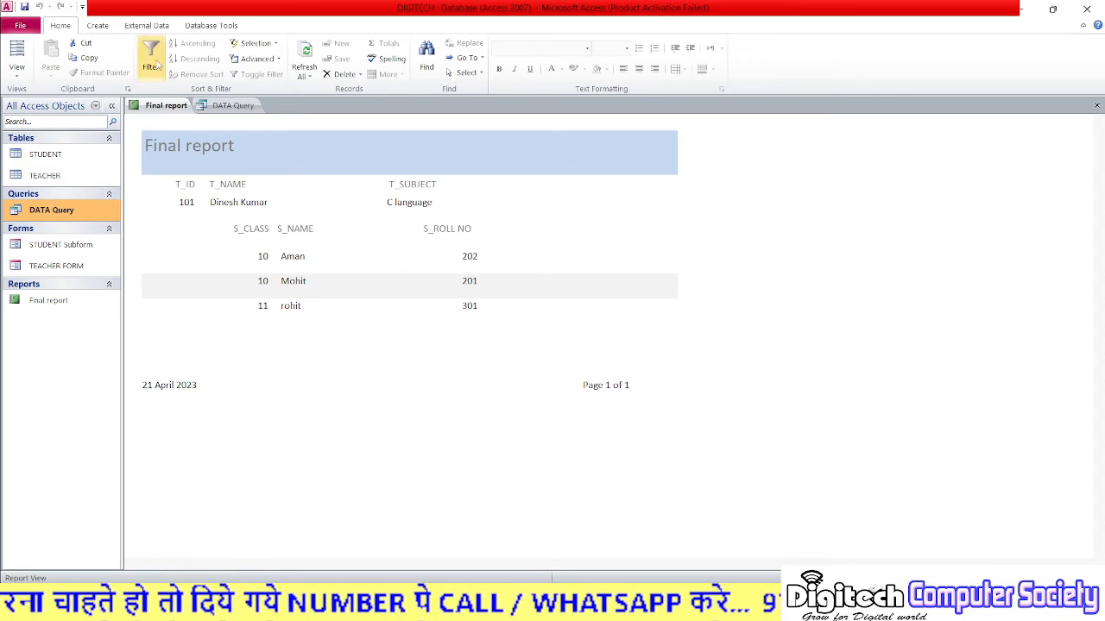
left_click(98, 26)
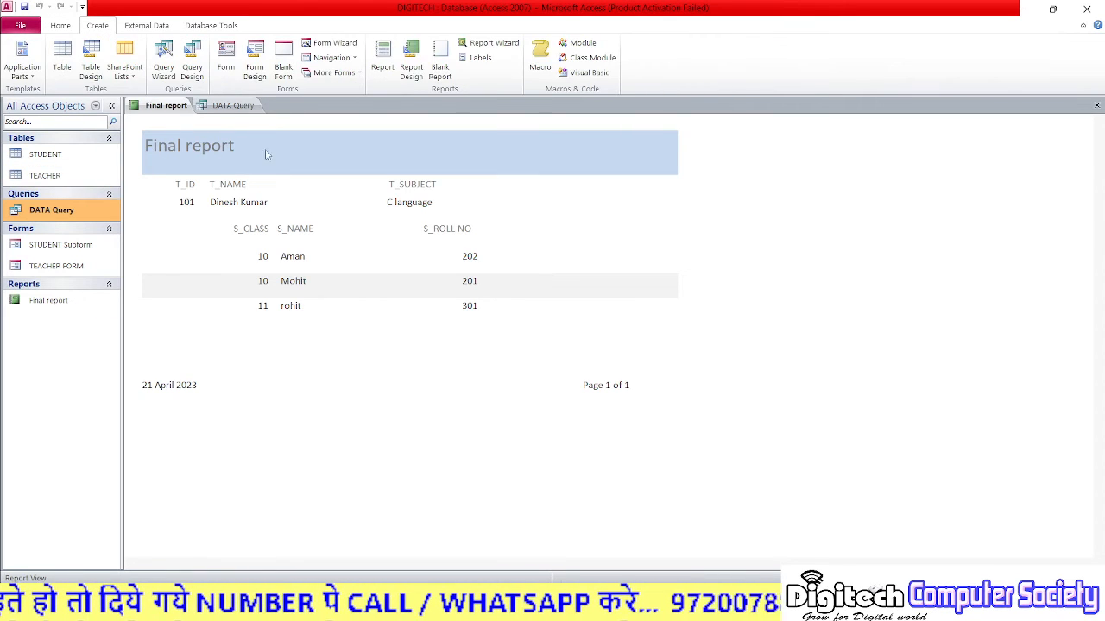
left_click(490, 42)
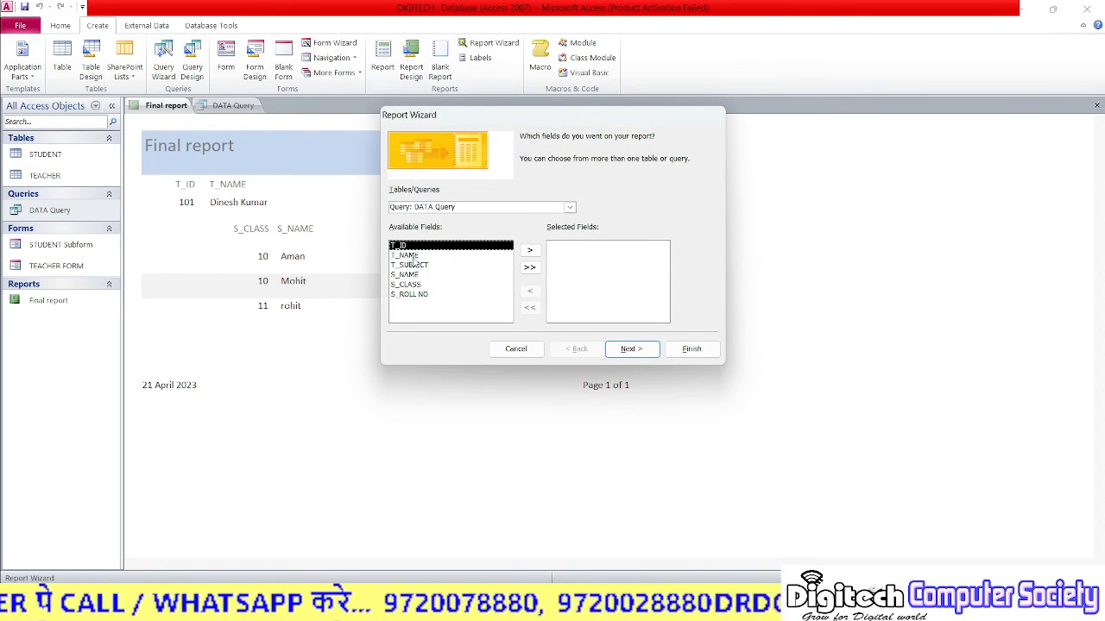
left_click(569, 207)
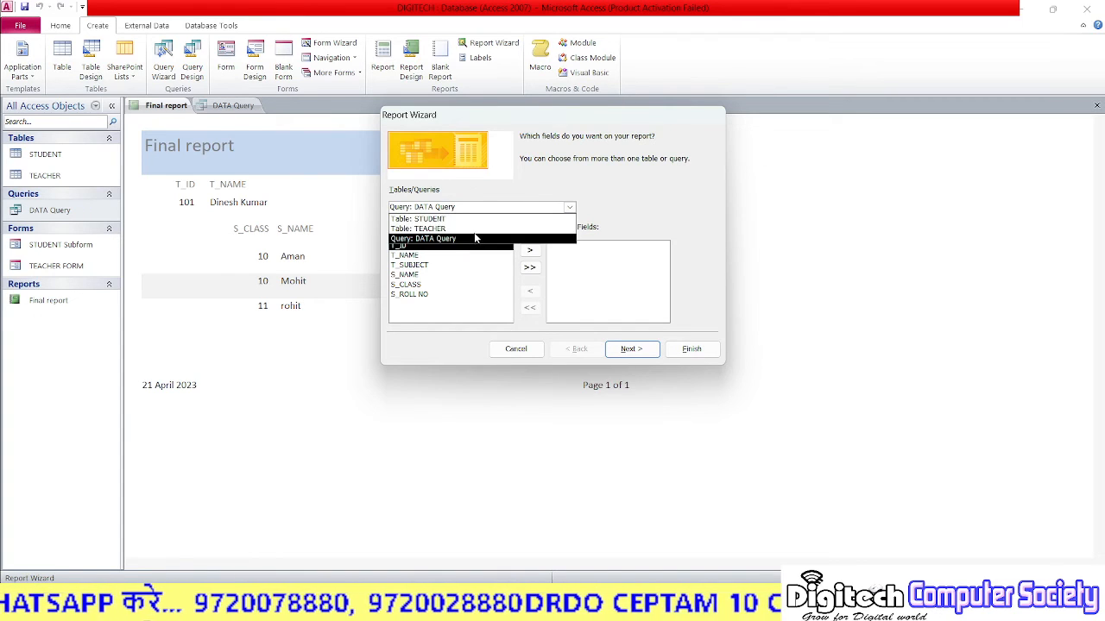
left_click(474, 239)
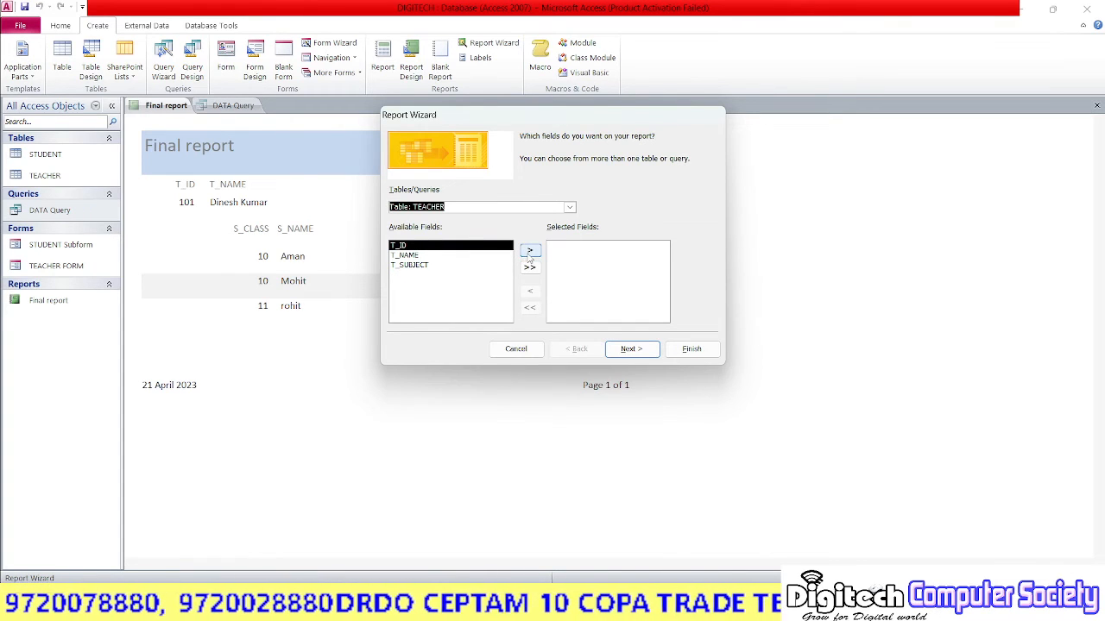
left_click(530, 251)
left_click(530, 251)
left_click(530, 251)
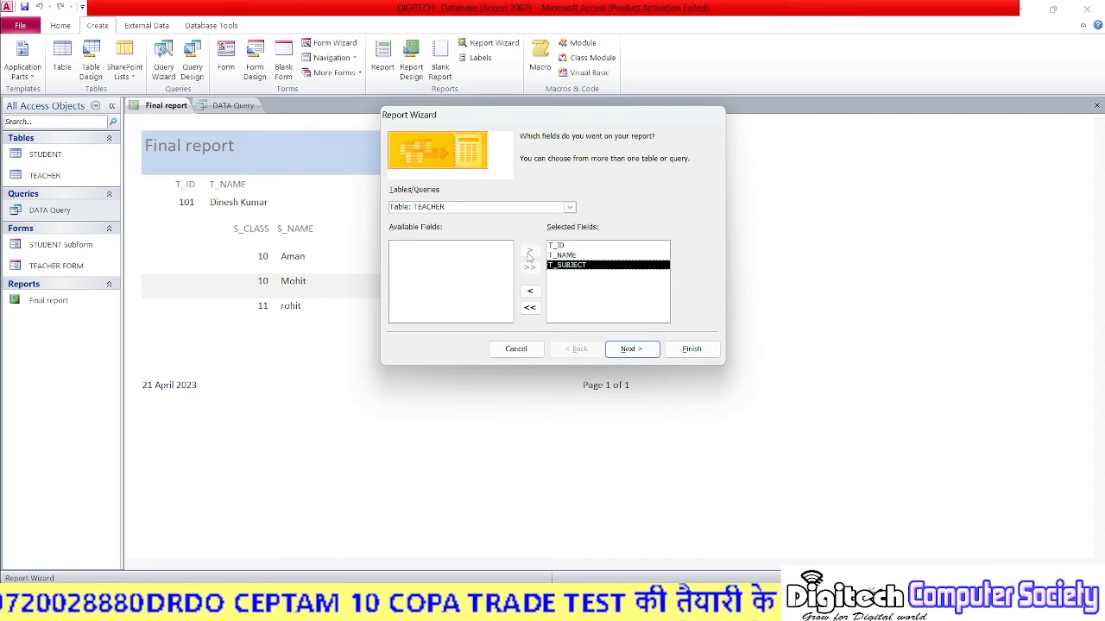
Add S_NAME, S_CLASS and S_ROLL NO from the STUDENT table to the report, and continue to the data view options.
left_click(570, 207)
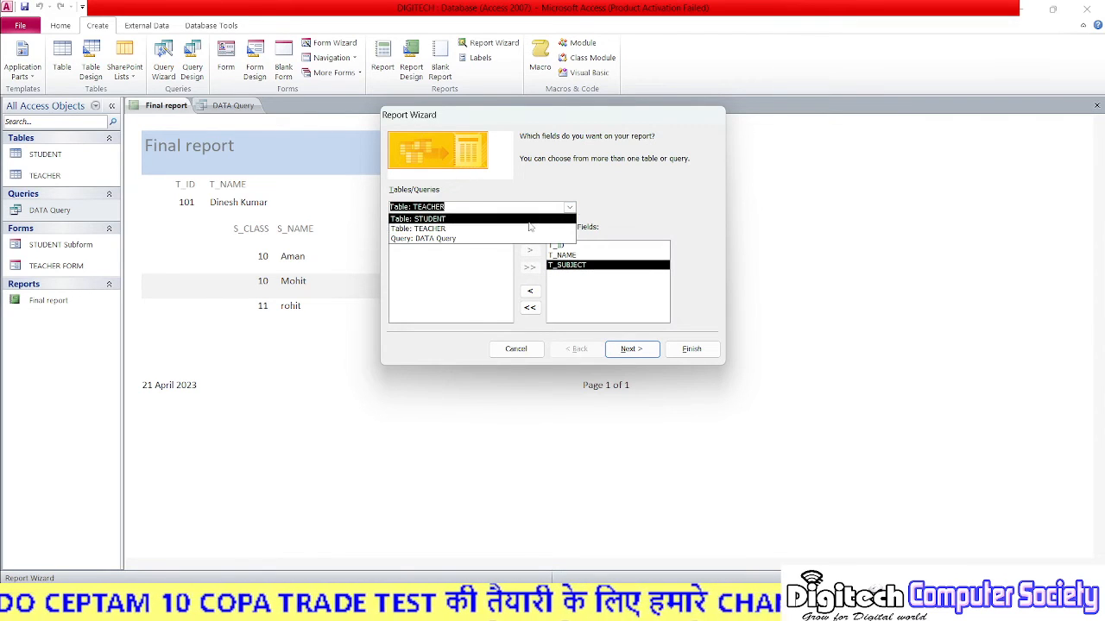
left_click(522, 217)
left_click(463, 256)
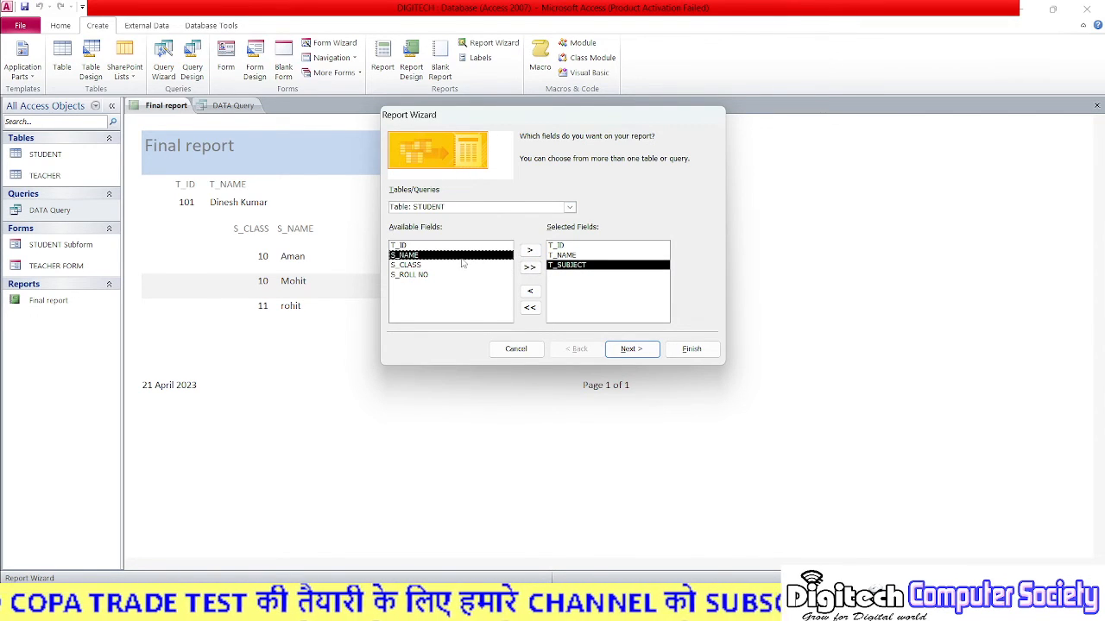
left_click(530, 251)
left_click(530, 251)
left_click(530, 251)
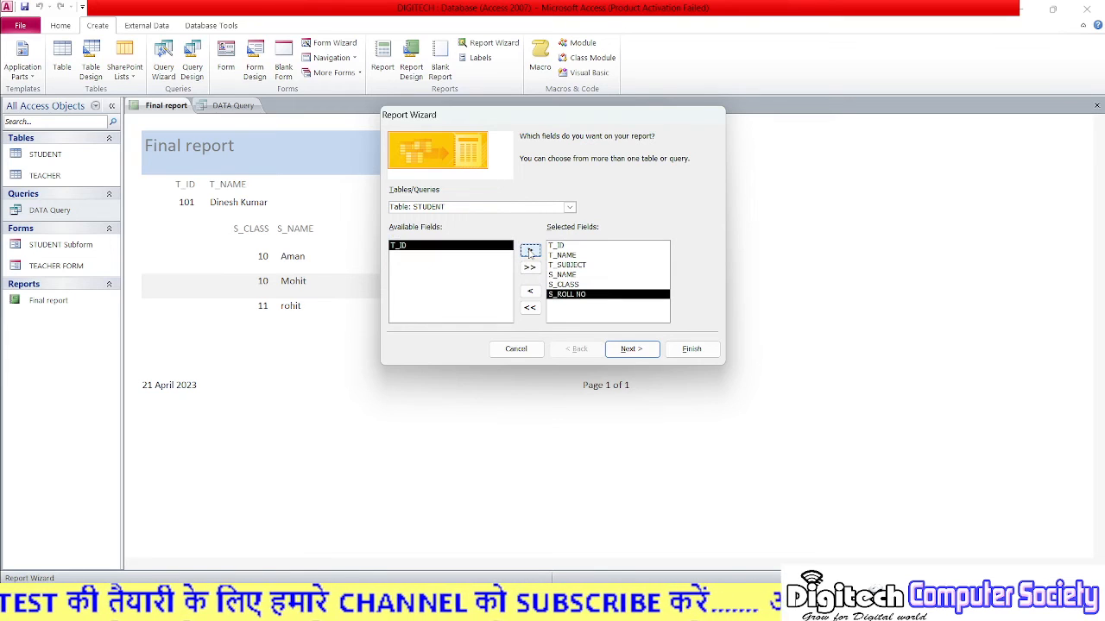
left_click(629, 349)
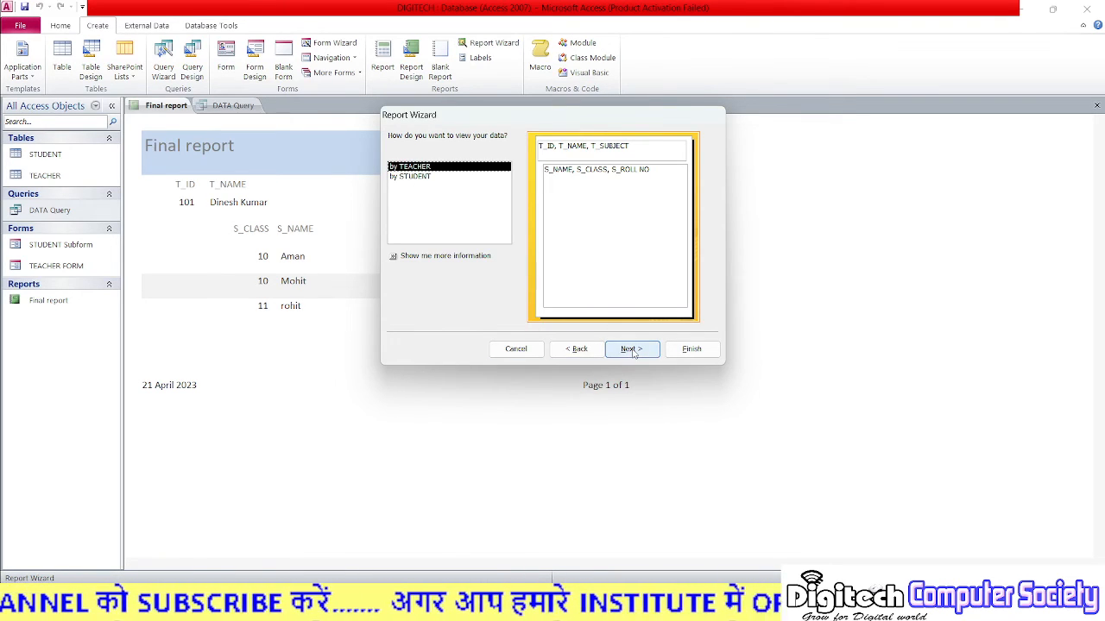
View the report data by TEACHER without extra grouping levels, and sort the detail records by S_ROLL NO ascending.
left_click(631, 350)
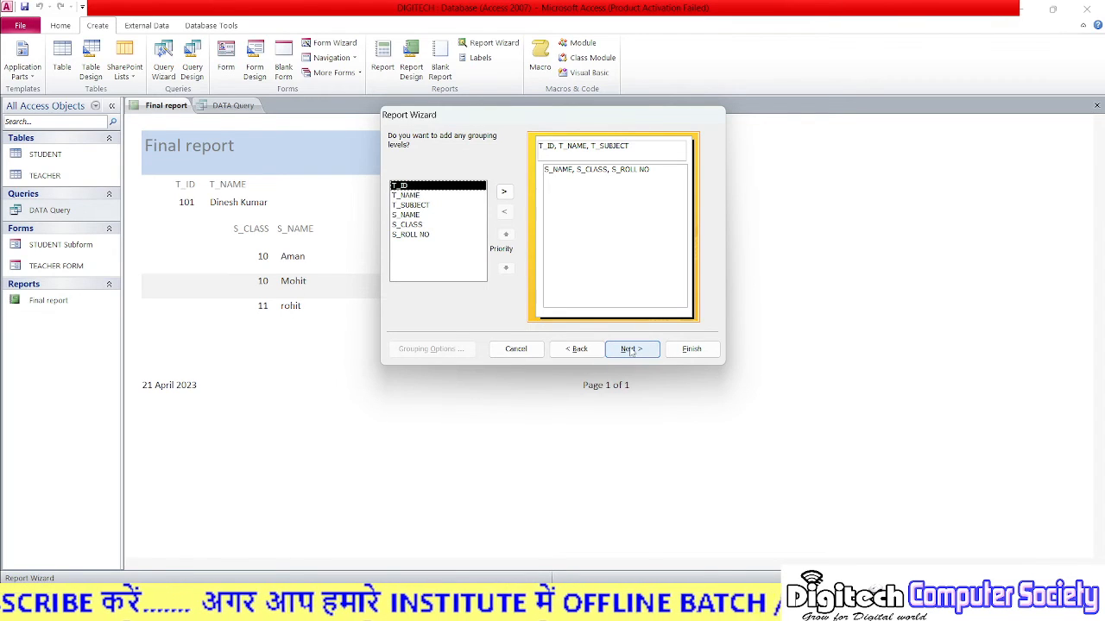
left_click(631, 350)
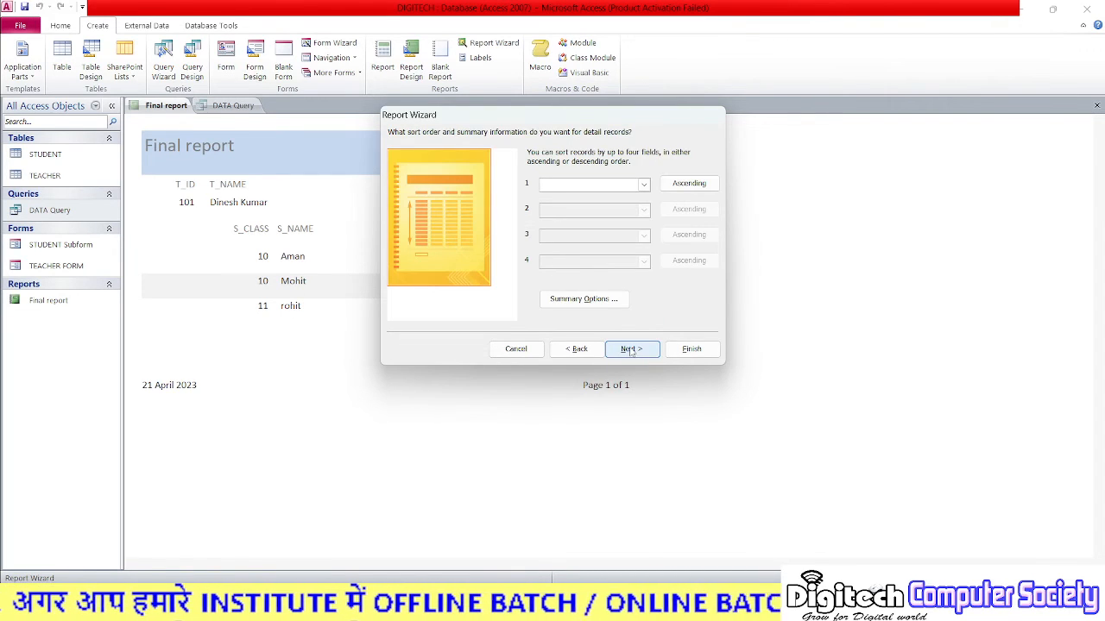
left_click(643, 184)
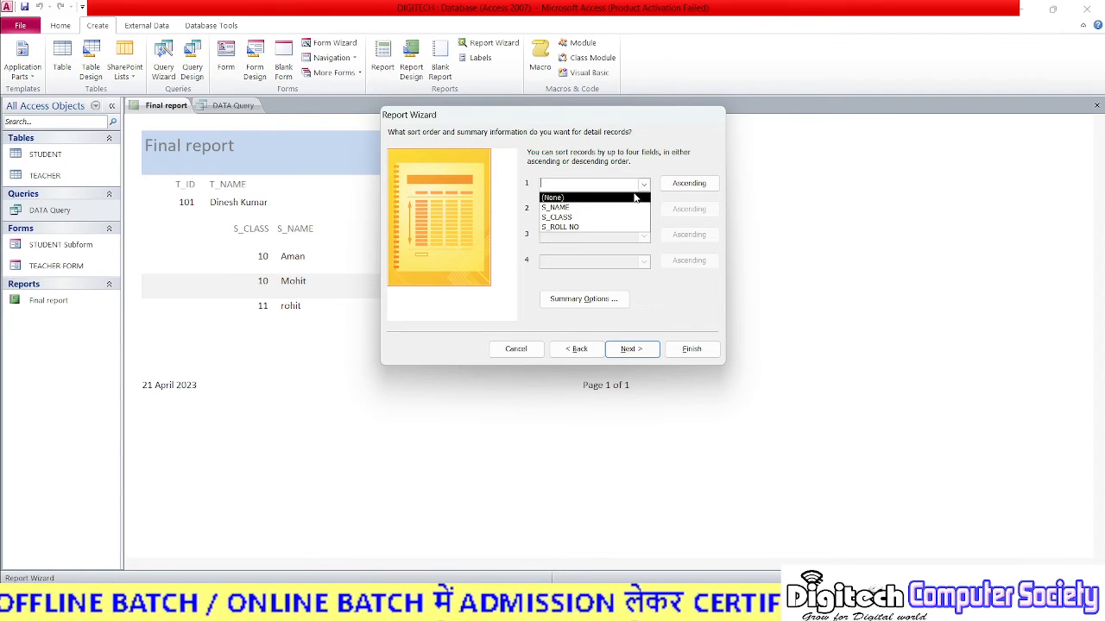
left_click(612, 208)
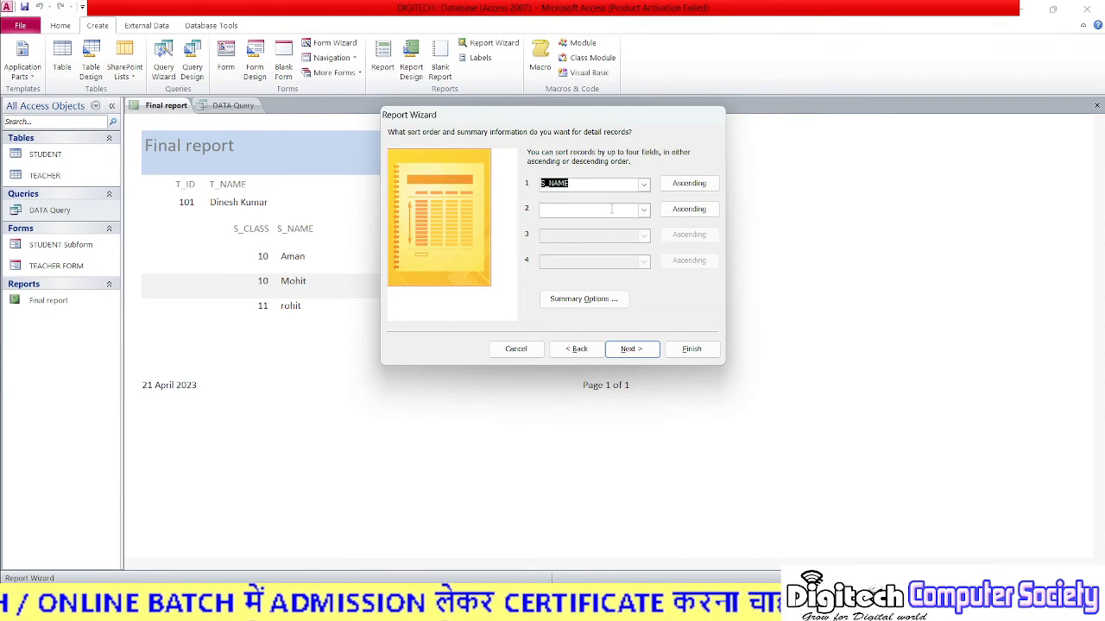
left_click(644, 183)
left_click(619, 227)
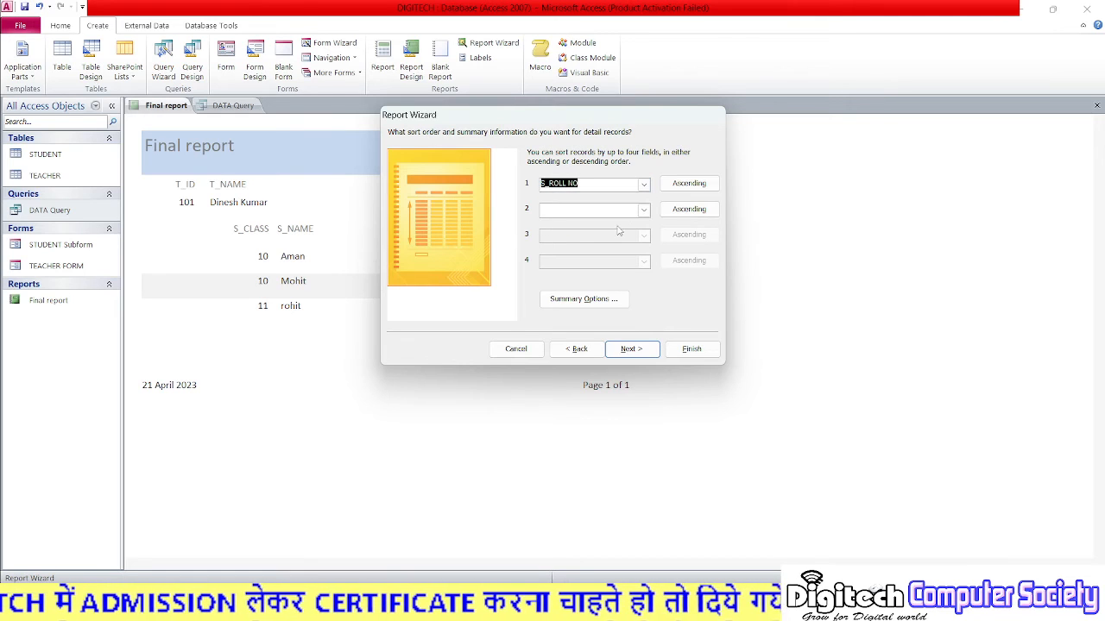
left_click(649, 352)
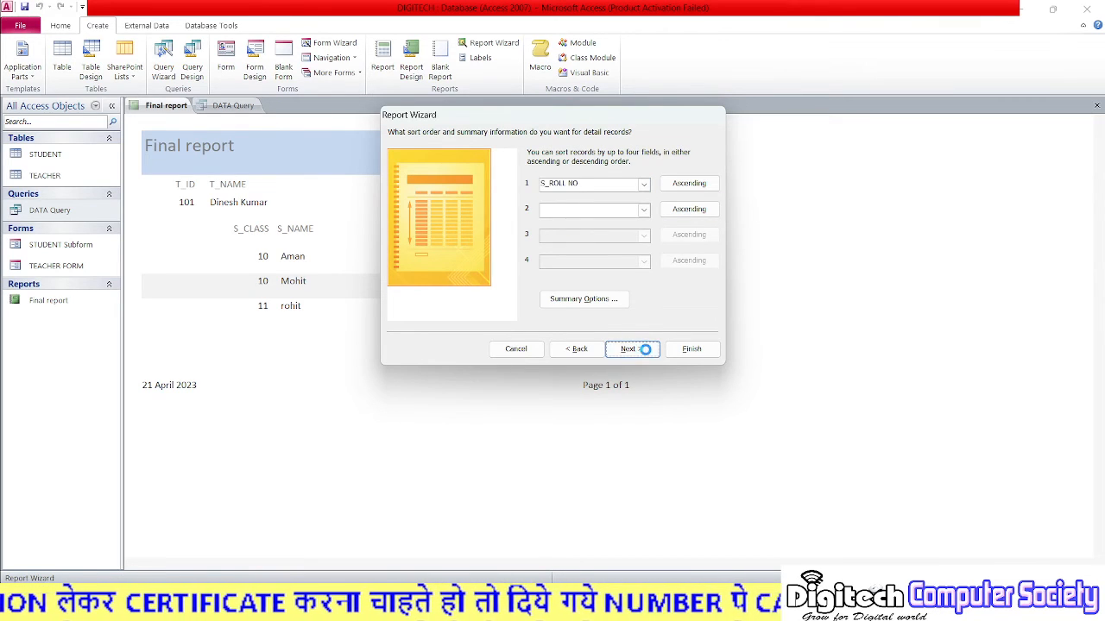
Choose the Outline layout with Landscape orientation, keep the title Report 2, and finish the report in preview.
left_click(586, 187)
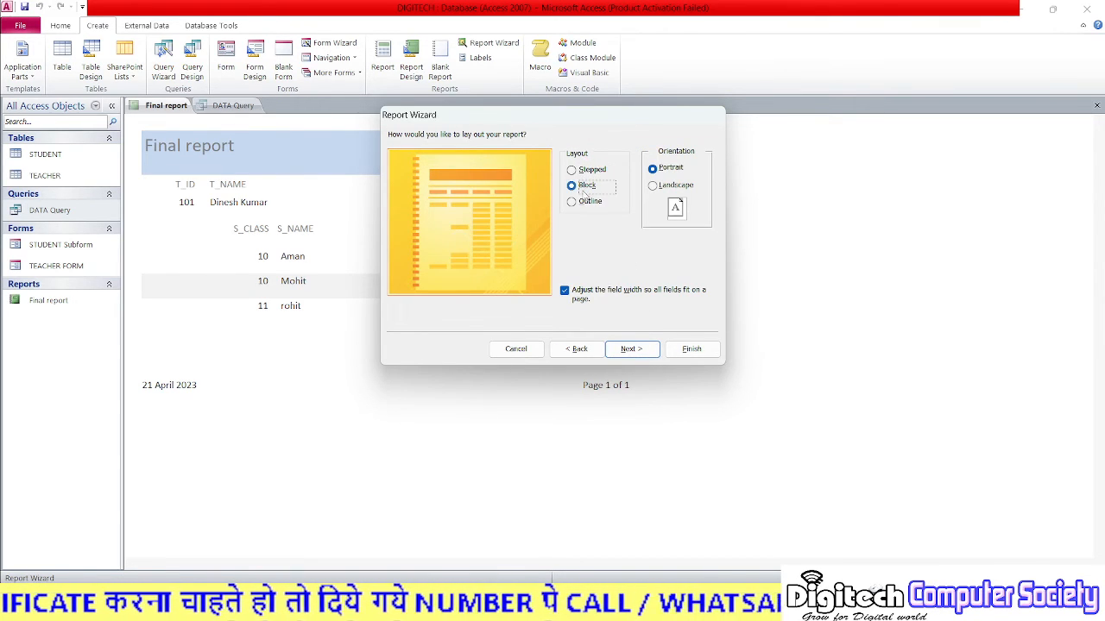
left_click(584, 202)
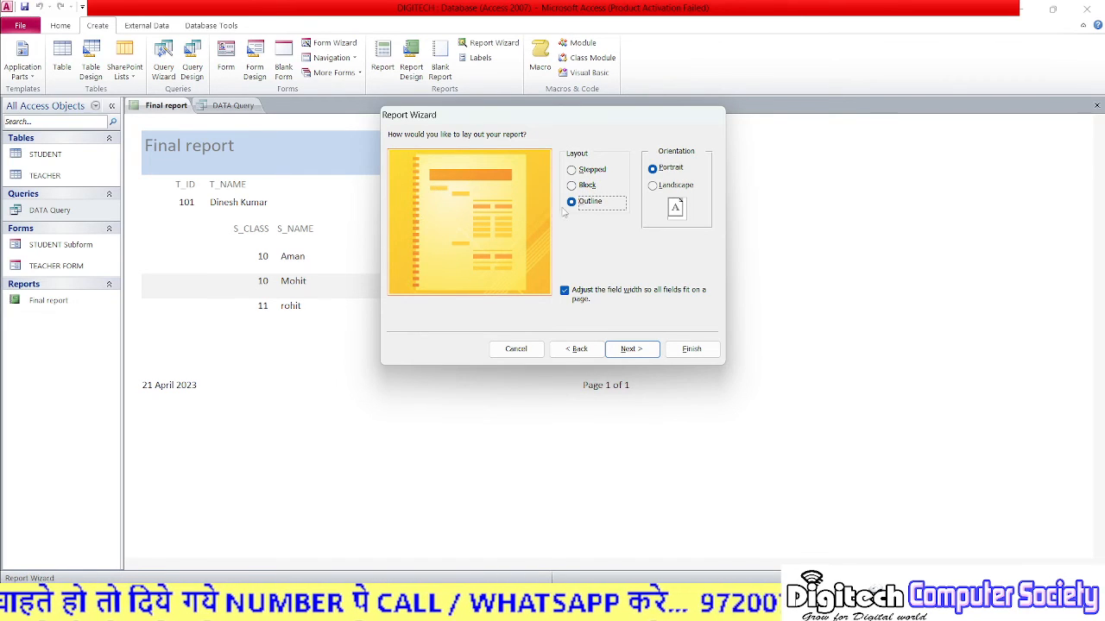
left_click(666, 186)
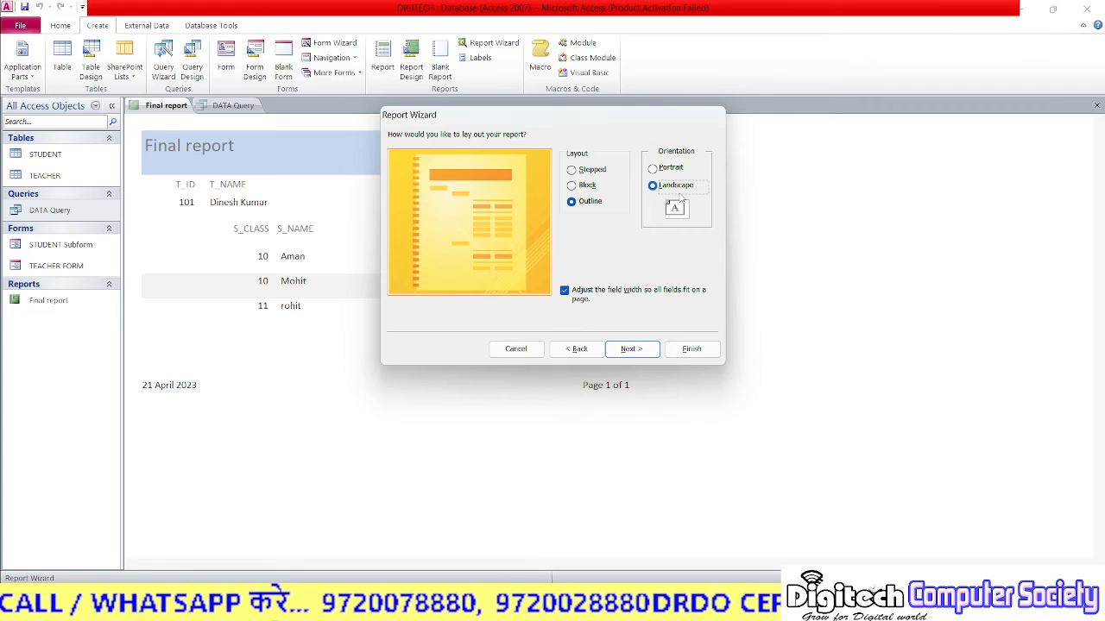
left_click(631, 349)
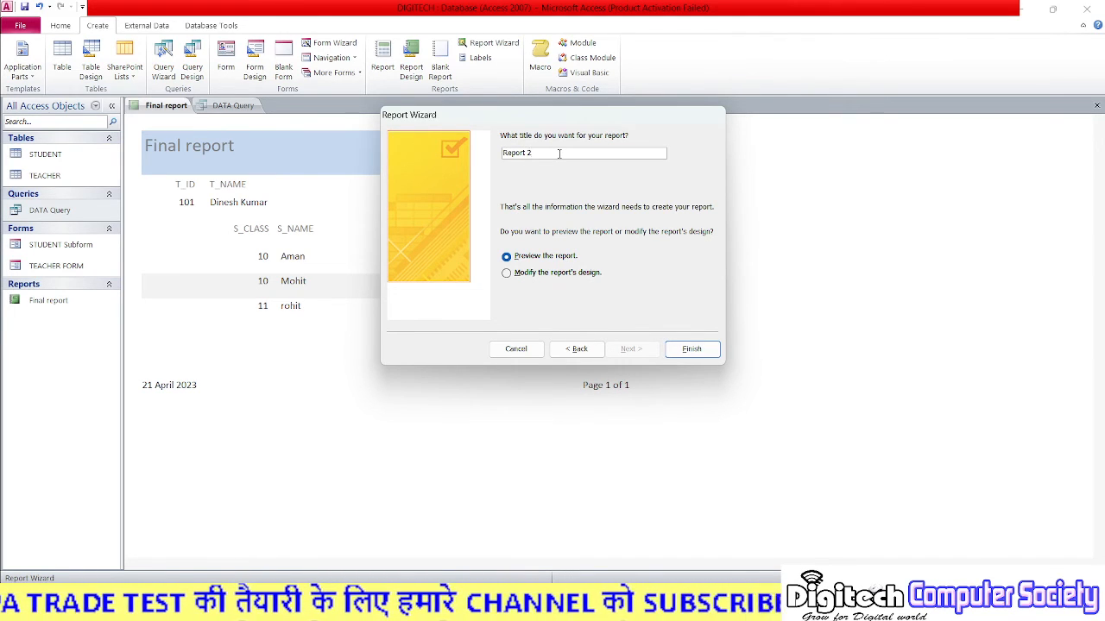
left_click(694, 350)
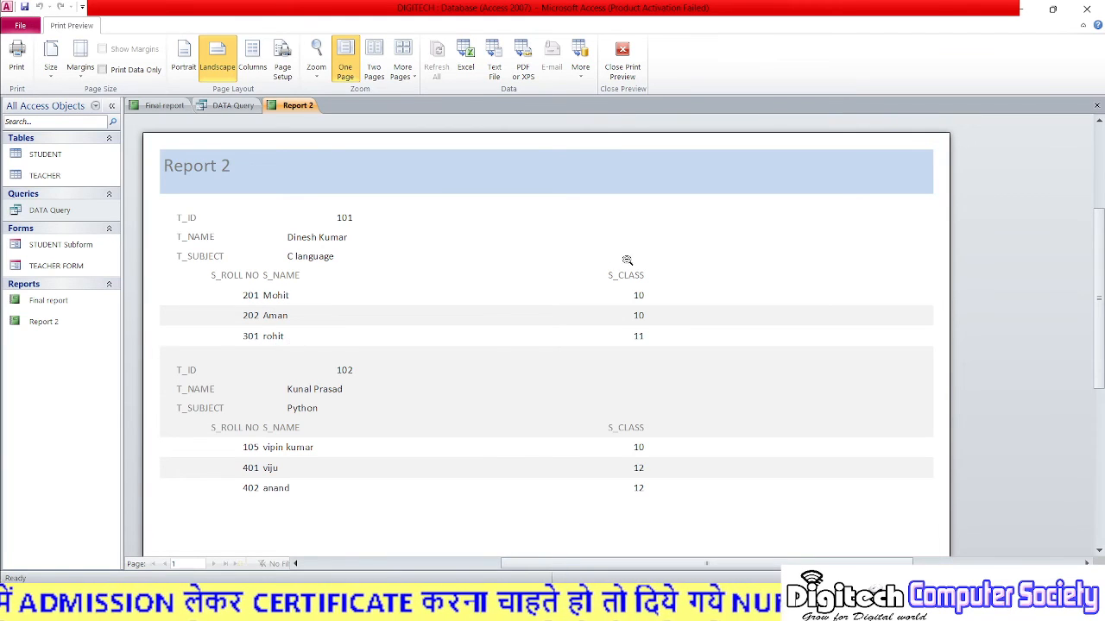
Check the previewed Report 2 for the students listed under each teacher.
scroll(518, 337, "down", 1)
scroll(443, 283, "down", 1)
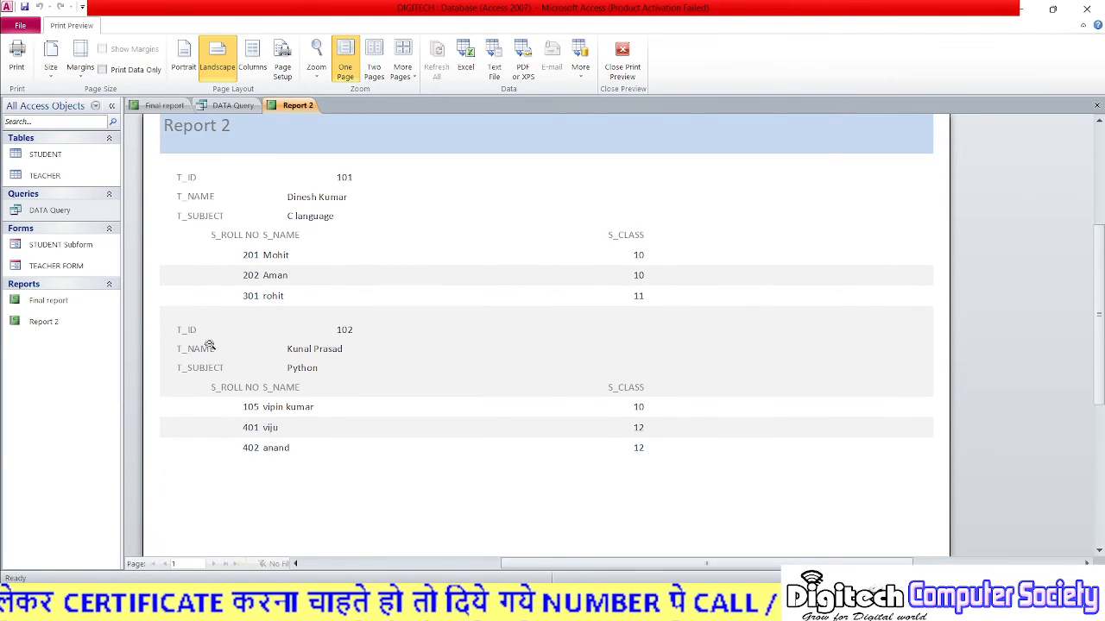
scroll(599, 357, "down", 3)
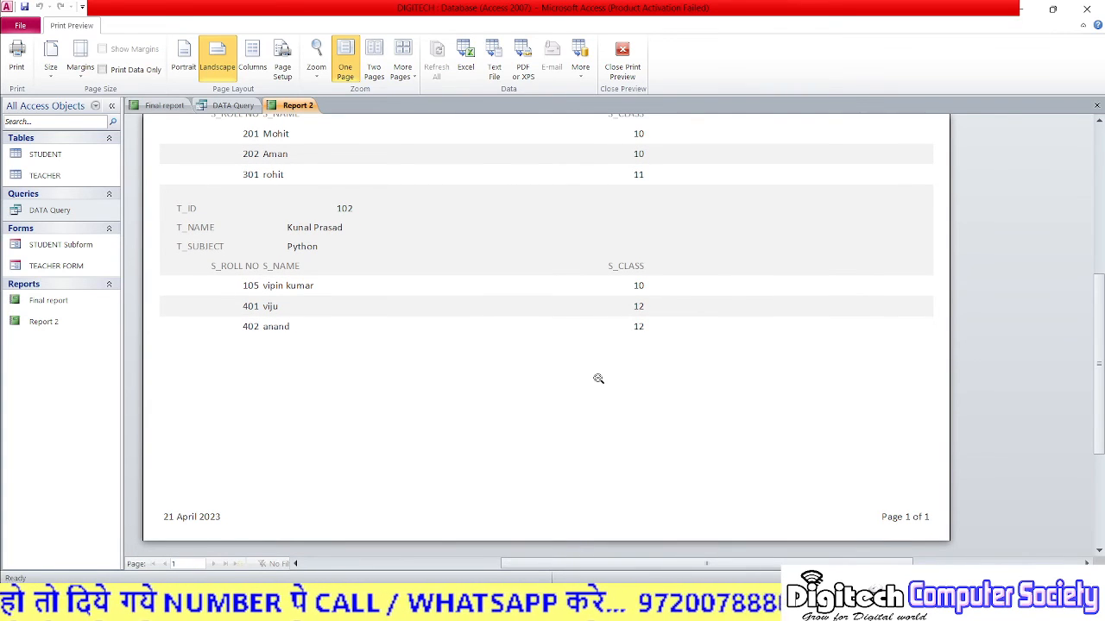
scroll(594, 367, "up", 5)
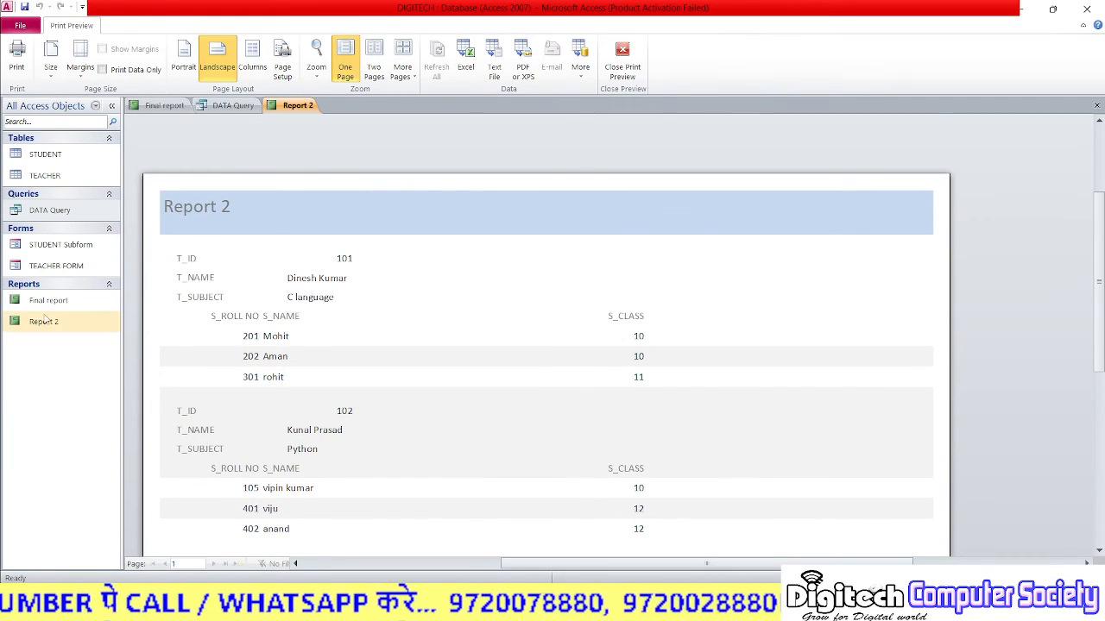
left_click(43, 323)
left_click(56, 308)
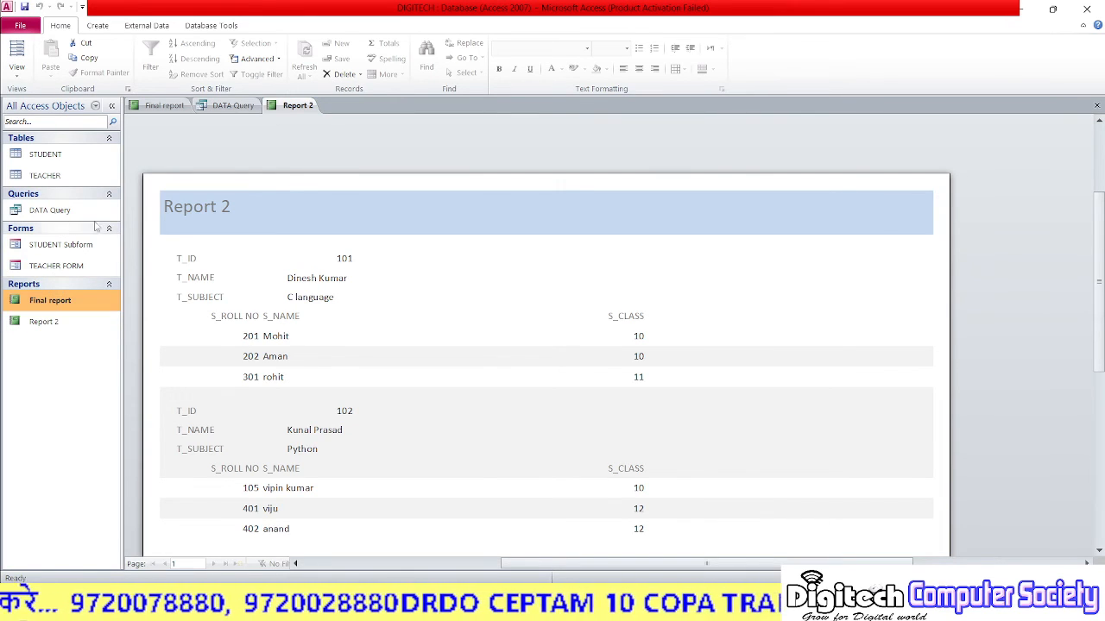
left_click(199, 210)
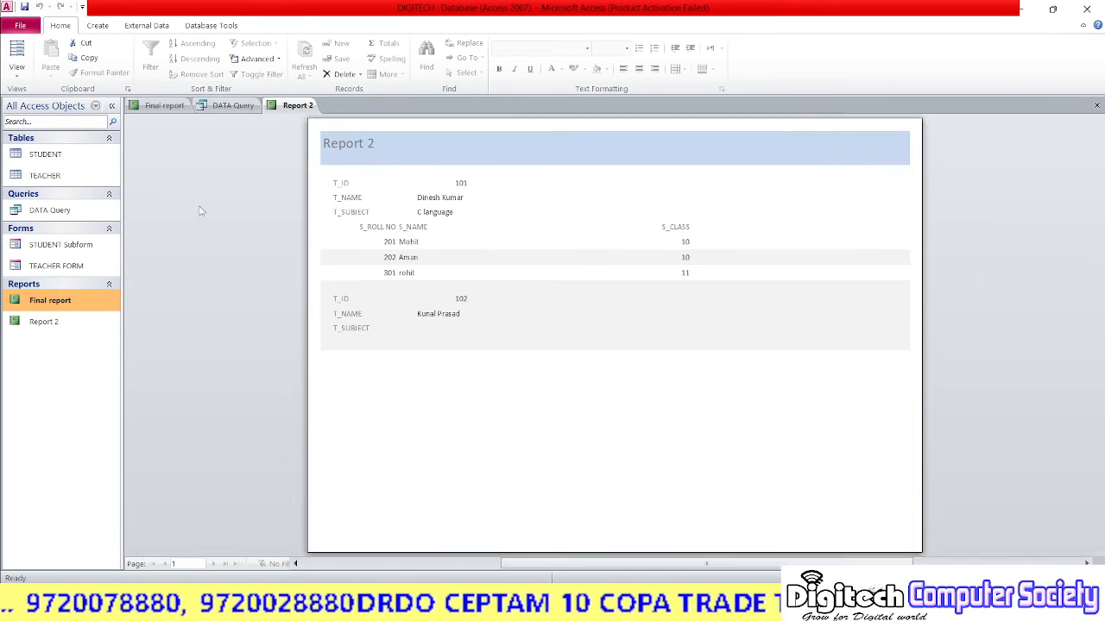
left_click(38, 318)
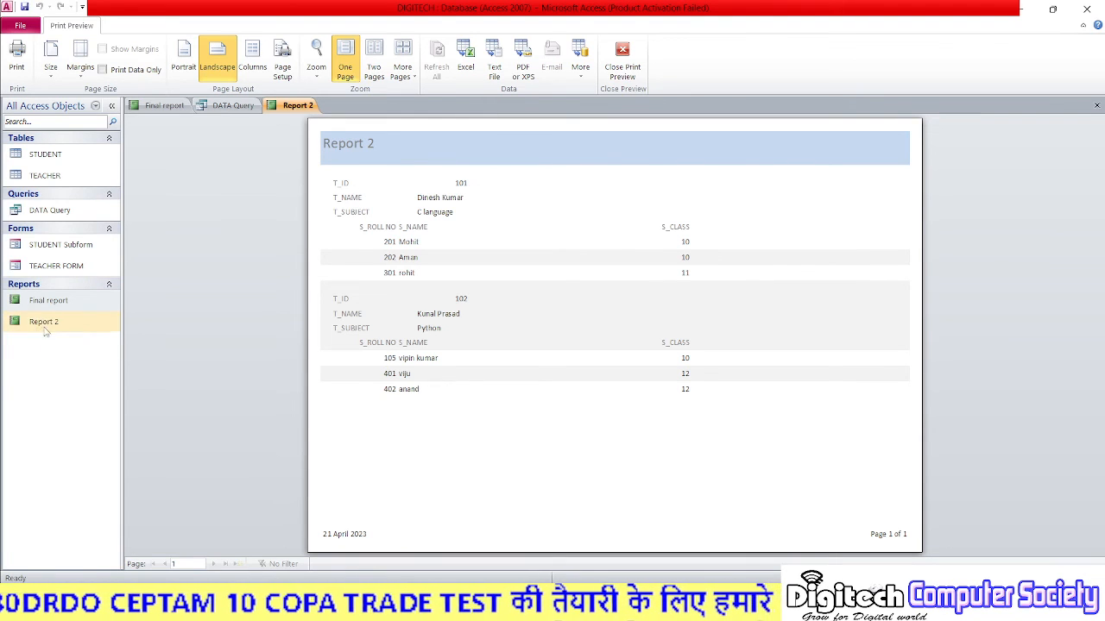
Open Report 2 in Design View and move its title label to about 11 cm from the report header's left edge.
right_click(43, 322)
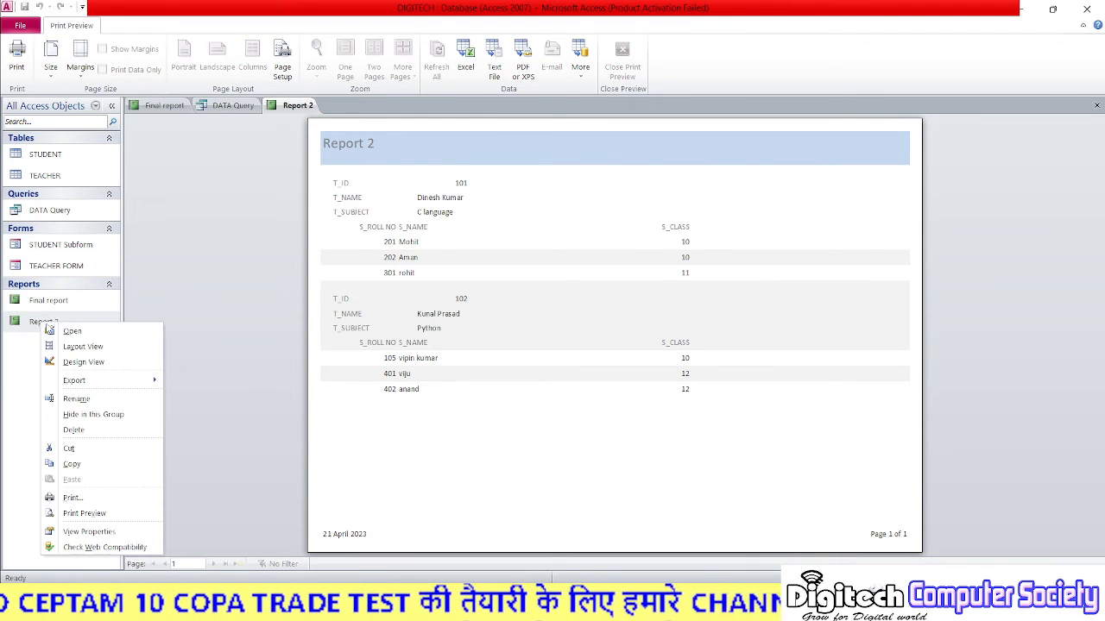
left_click(95, 364)
left_click(195, 158)
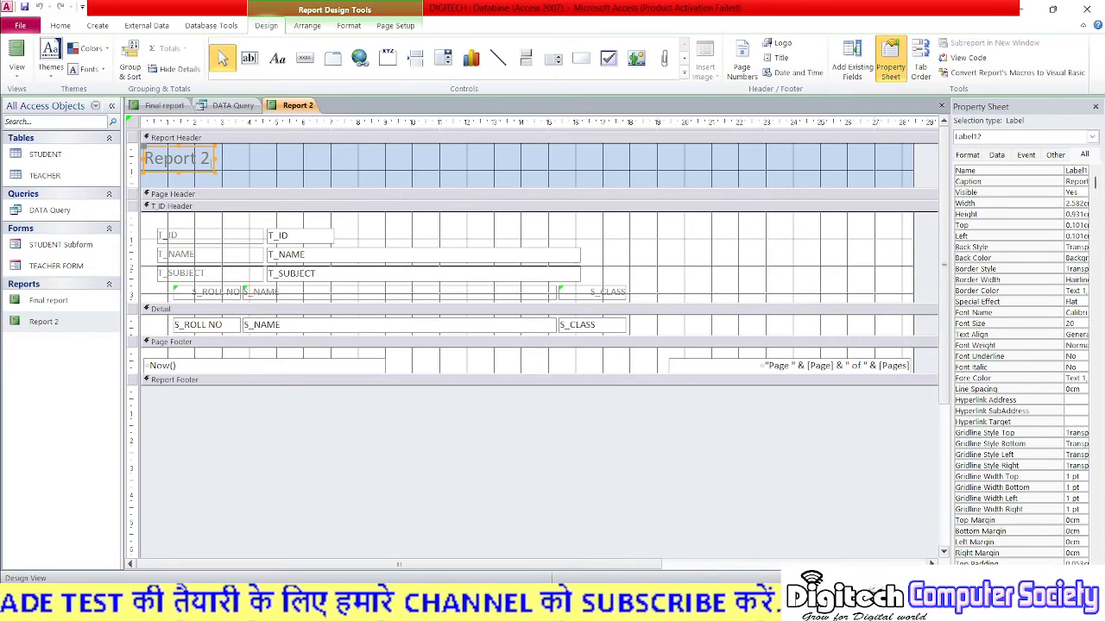
left_click_drag(218, 165, 516, 168)
Replace the report header title with "Teachers And Students Data Report".
left_click(507, 158)
key("BackSpace")
key("BackSpace")
key("BackSpace")
key("BackSpace")
key("BackSpace")
key("BackSpace")
key("BackSpace")
key("BackSpace")
type("Teachers And")
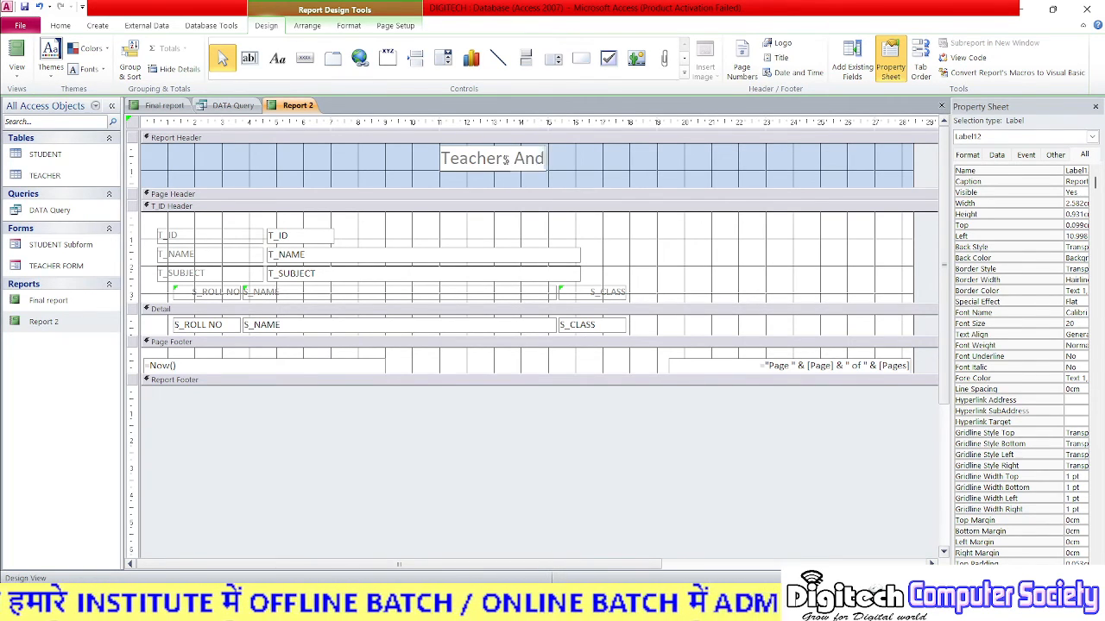
type(" Stud")
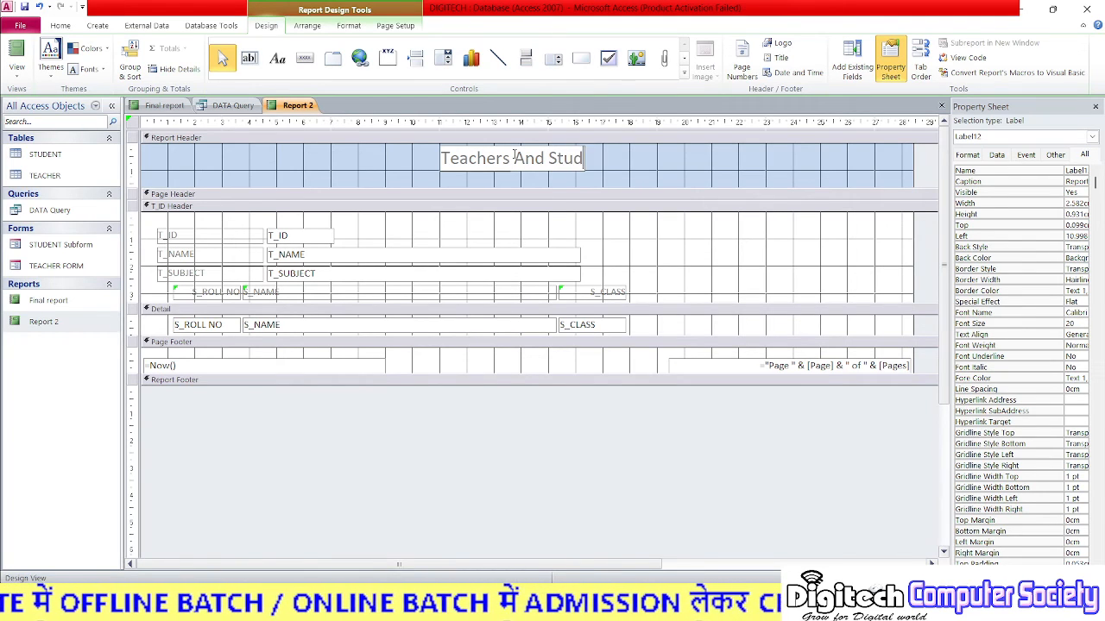
type("ents D")
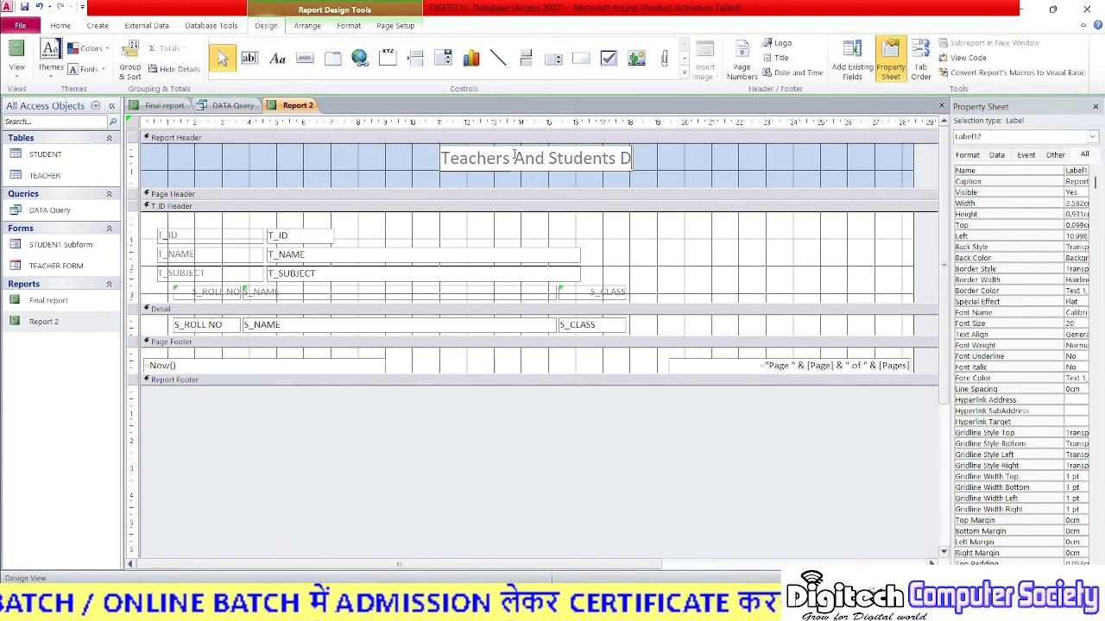
type("ata Report")
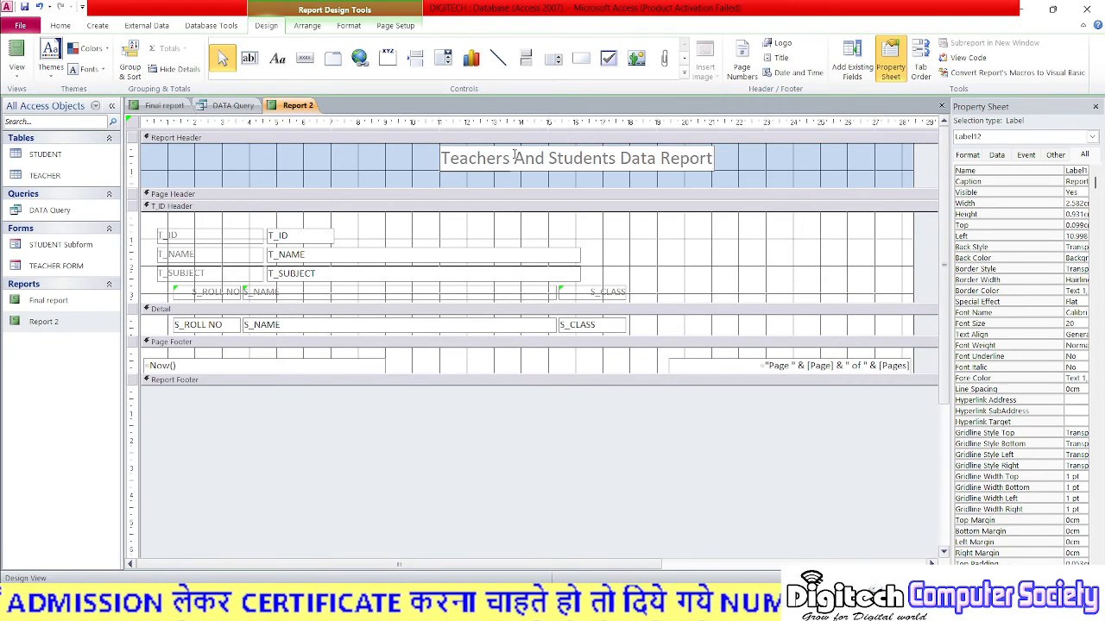
key("Return")
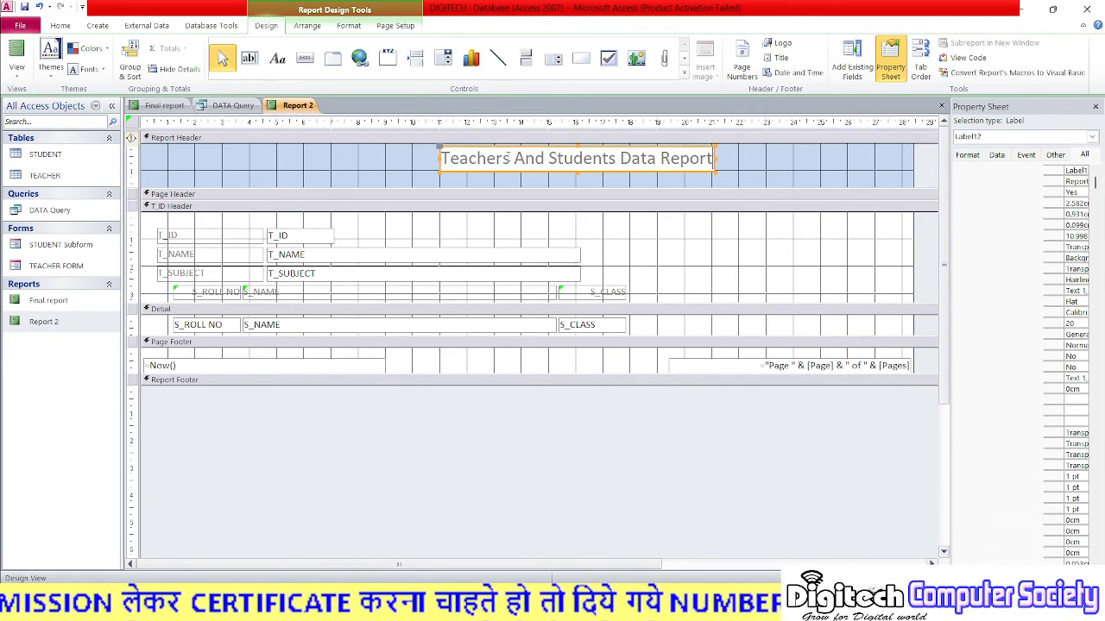
Format the report title in red, bold Arial Black.
left_click(681, 159)
left_click_drag(712, 159, 425, 147)
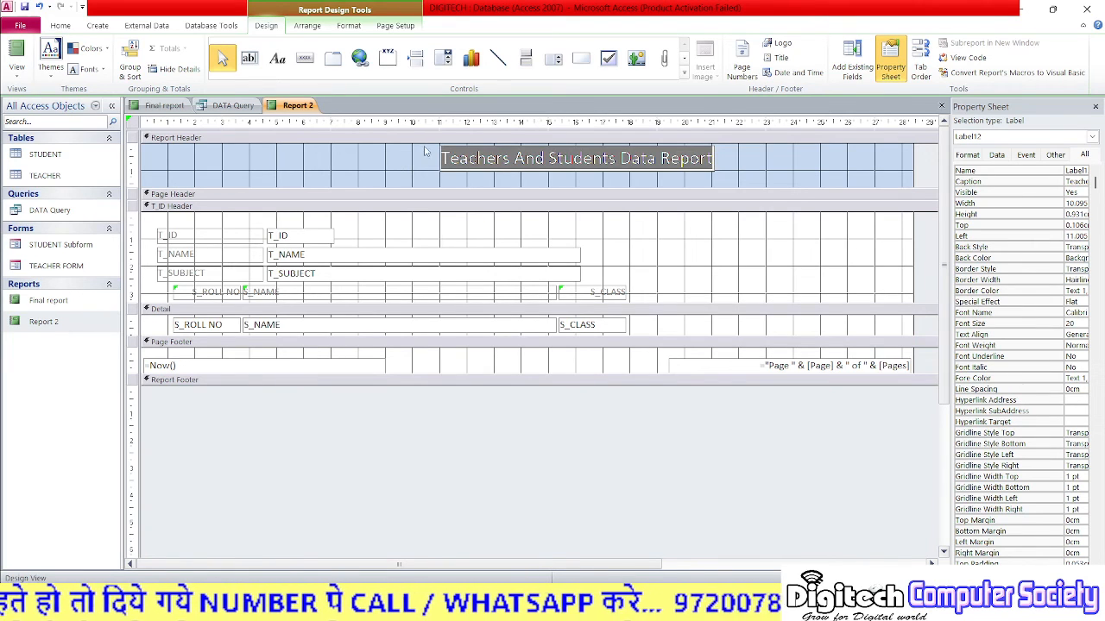
left_click(60, 28)
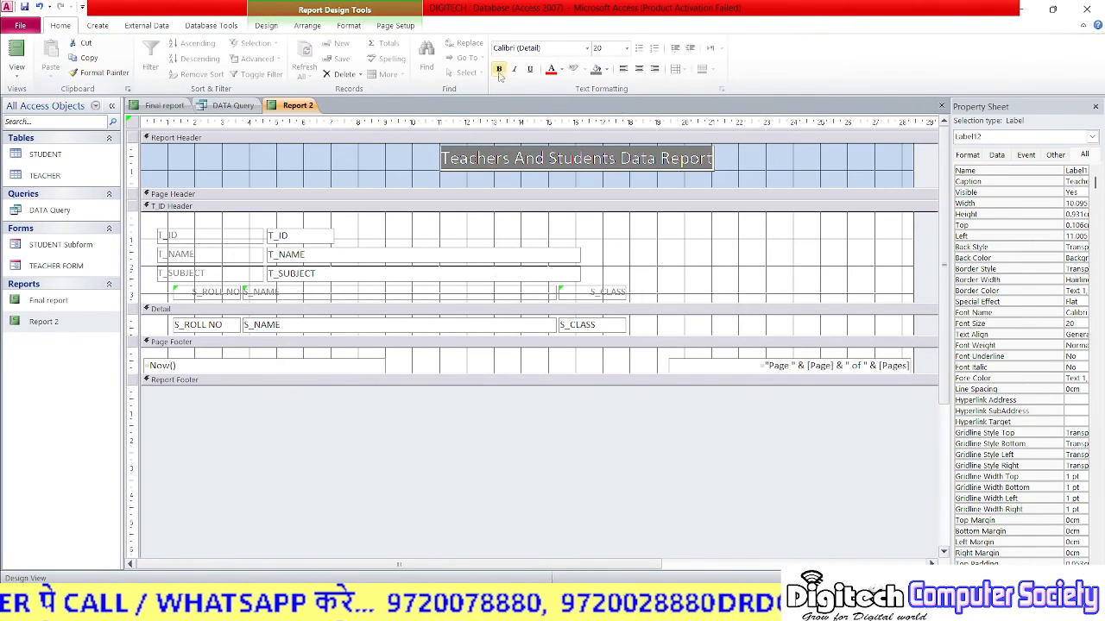
left_click(552, 70)
left_click(499, 69)
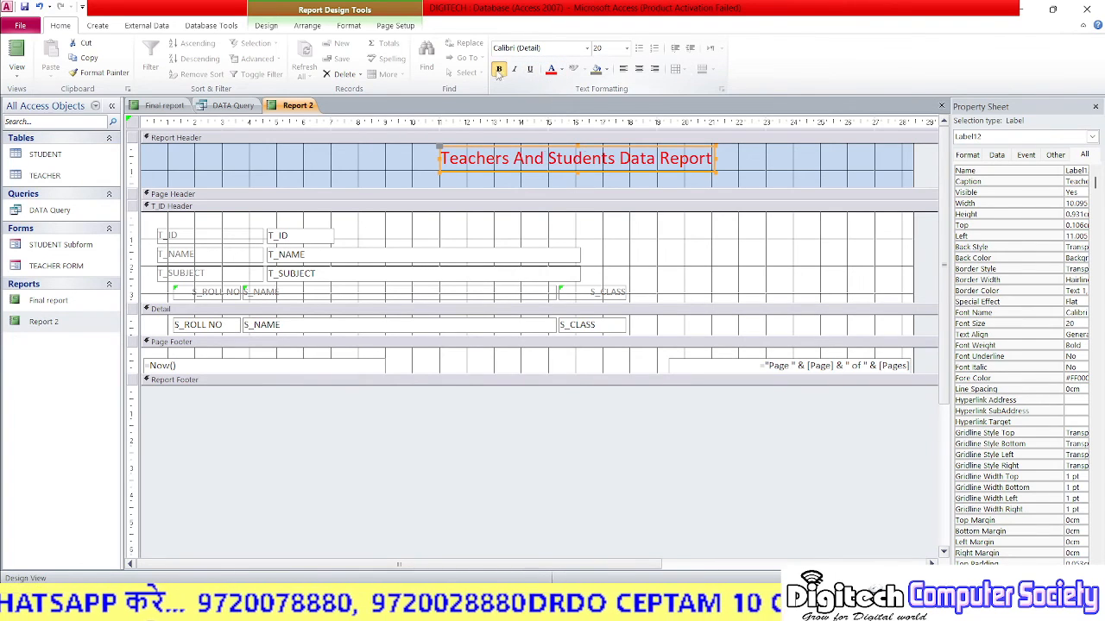
left_click(587, 49)
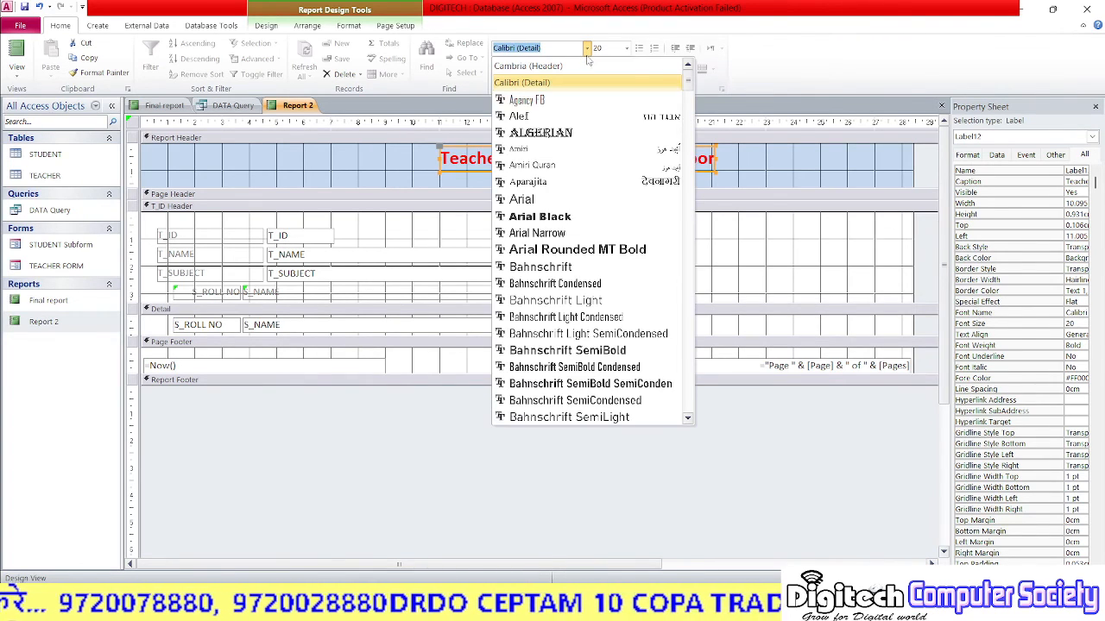
left_click(551, 216)
left_click(756, 170)
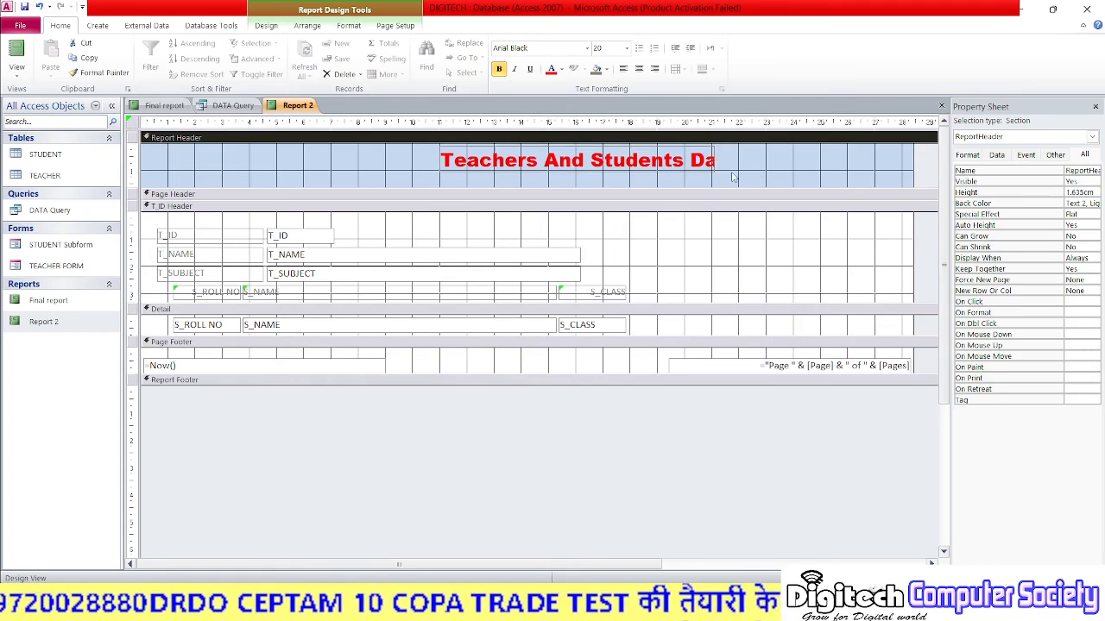
Widen the title label in both directions to fit the full title, with its left edge at about 8.2 cm.
left_click(713, 164)
left_click(717, 164)
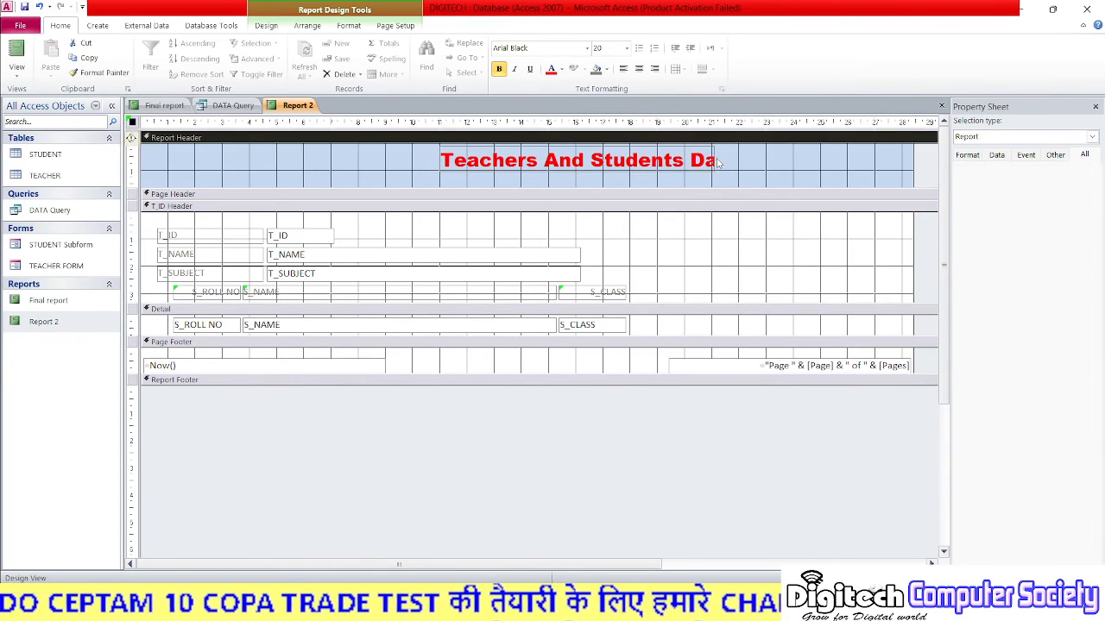
left_click(572, 161)
left_click_drag(438, 159, 362, 160)
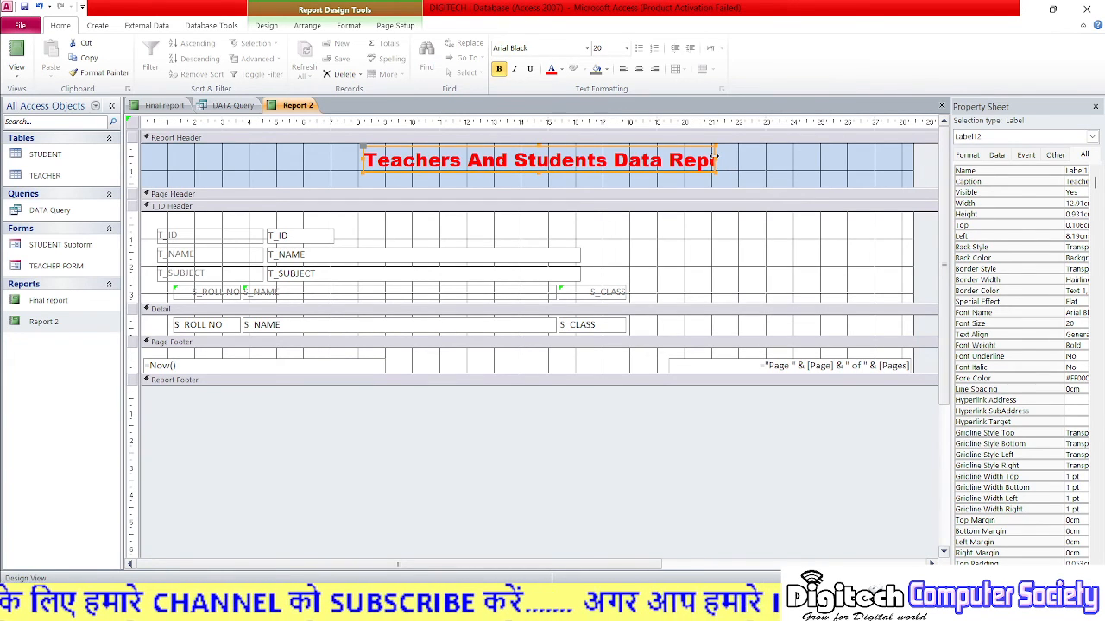
left_click_drag(786, 157, 784, 158)
left_click(783, 158)
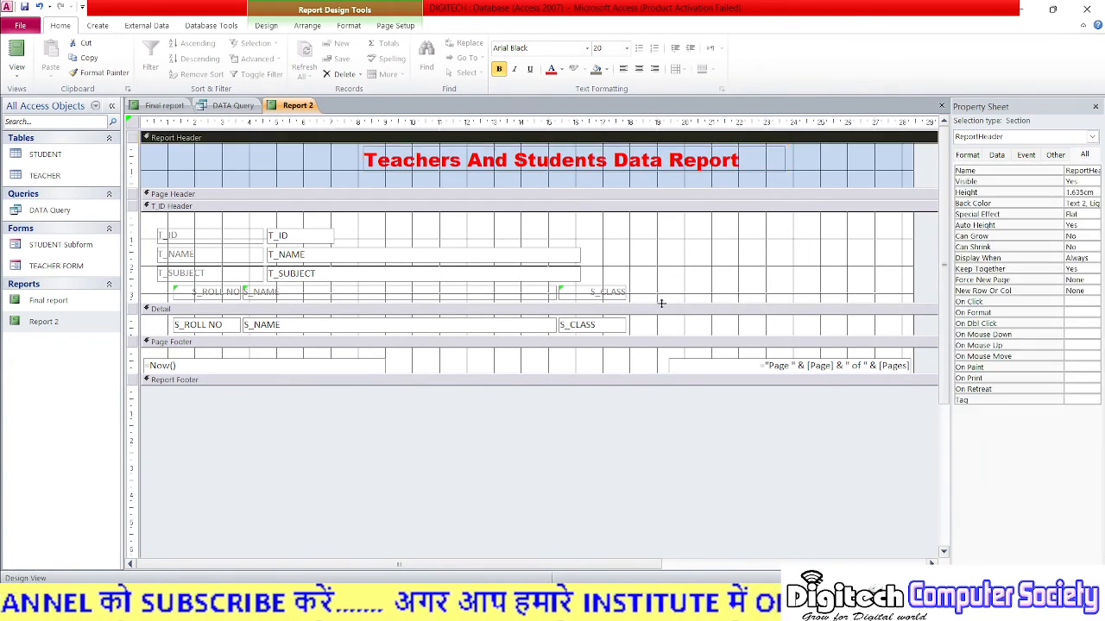
Close all open objects, keeping the design changes, and reopen Report 2 in Report View.
left_click(244, 106)
right_click(242, 107)
left_click(276, 150)
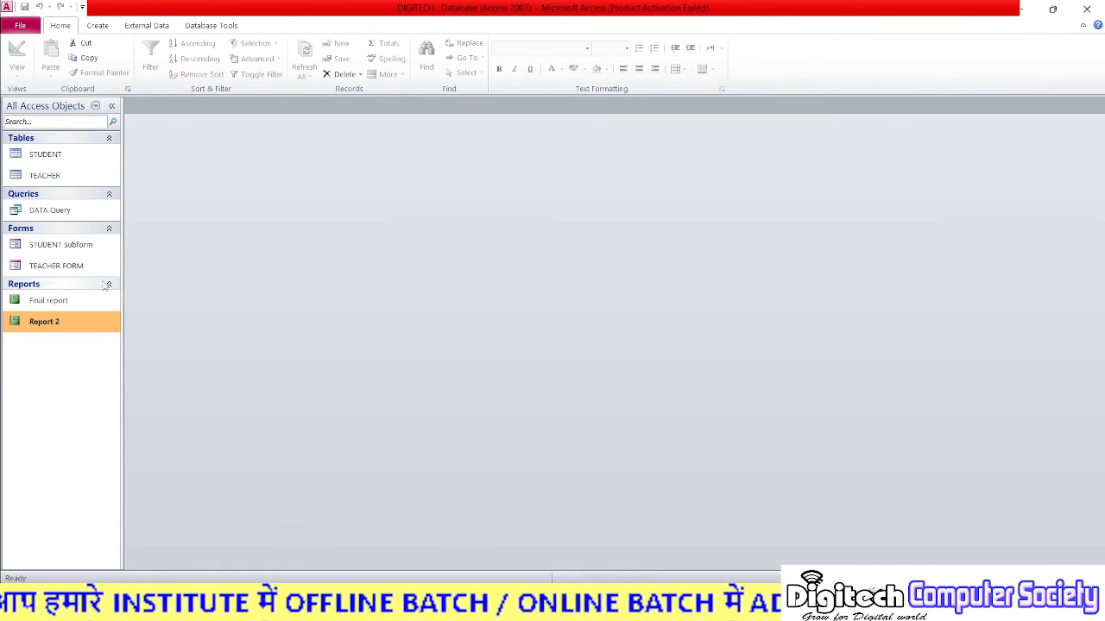
left_click(56, 323)
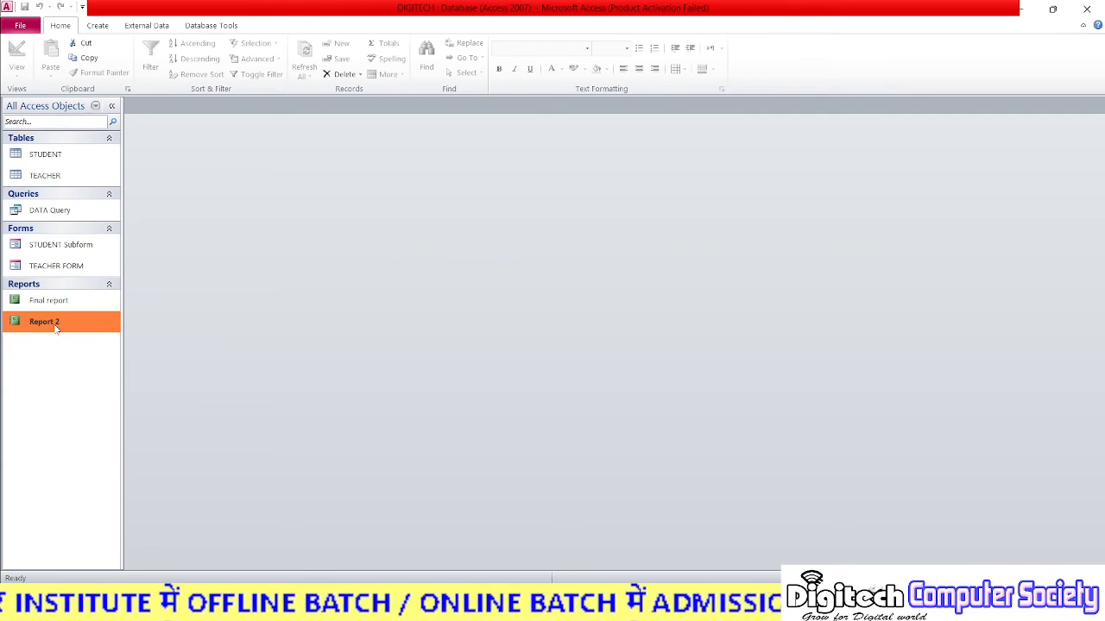
double_click(55, 325)
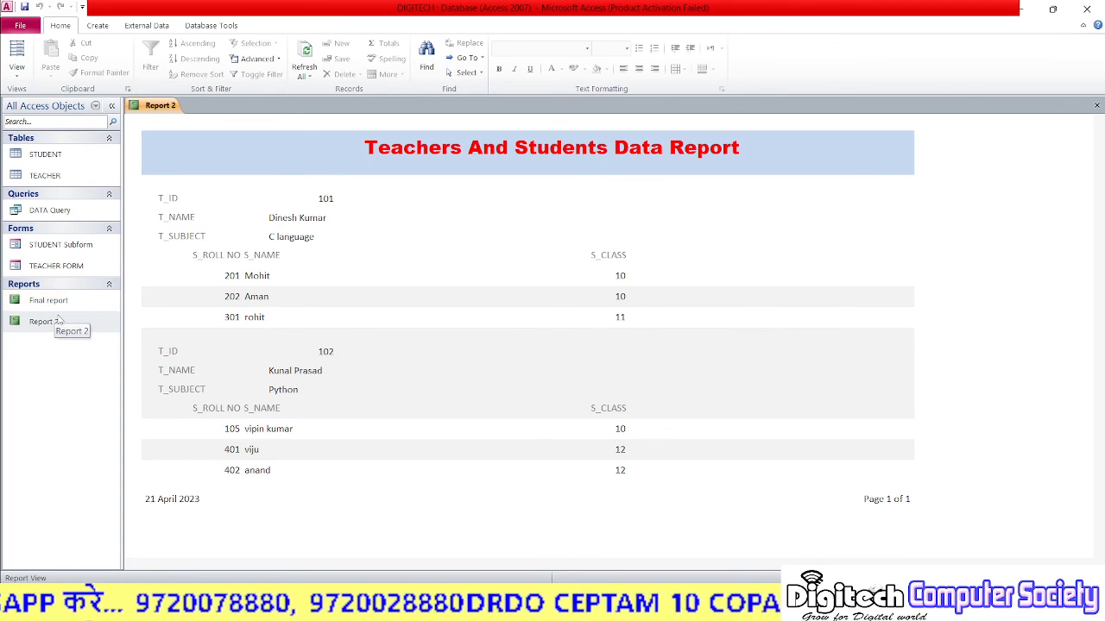
Switch to the photo viewer showing RELATIONSHIP.jpg to review the requested Access task.
left_click(87, 214)
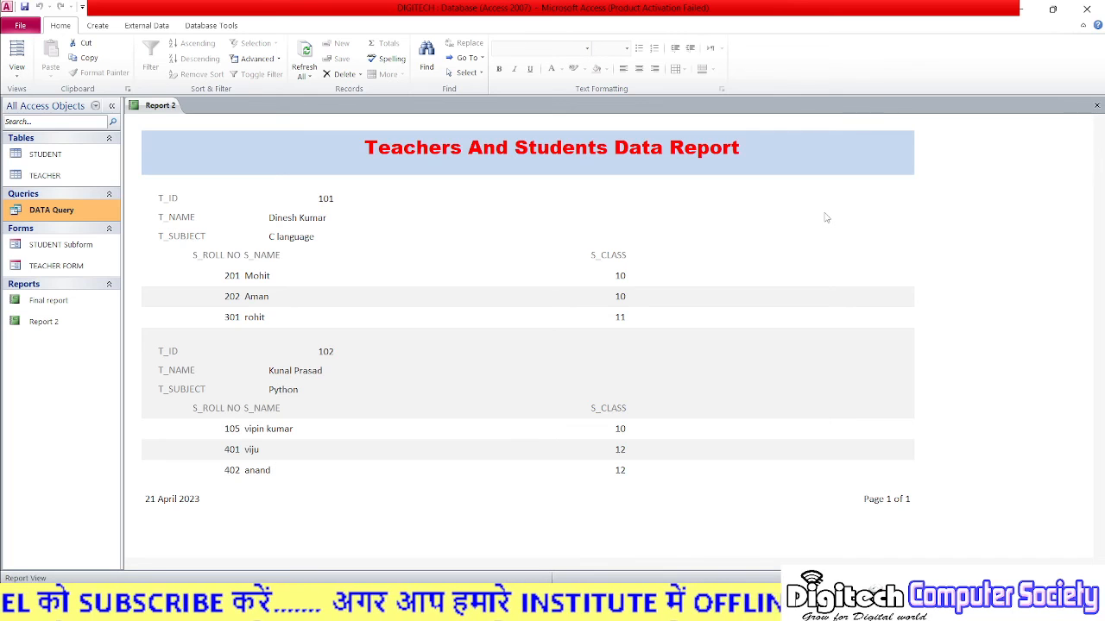
key("alt+Tab")
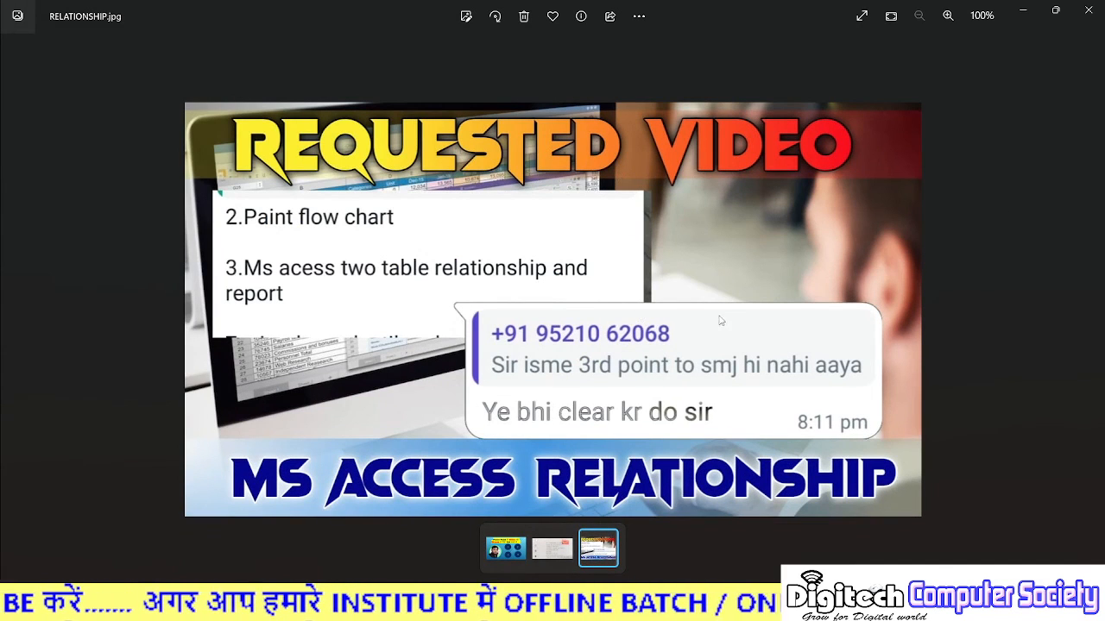